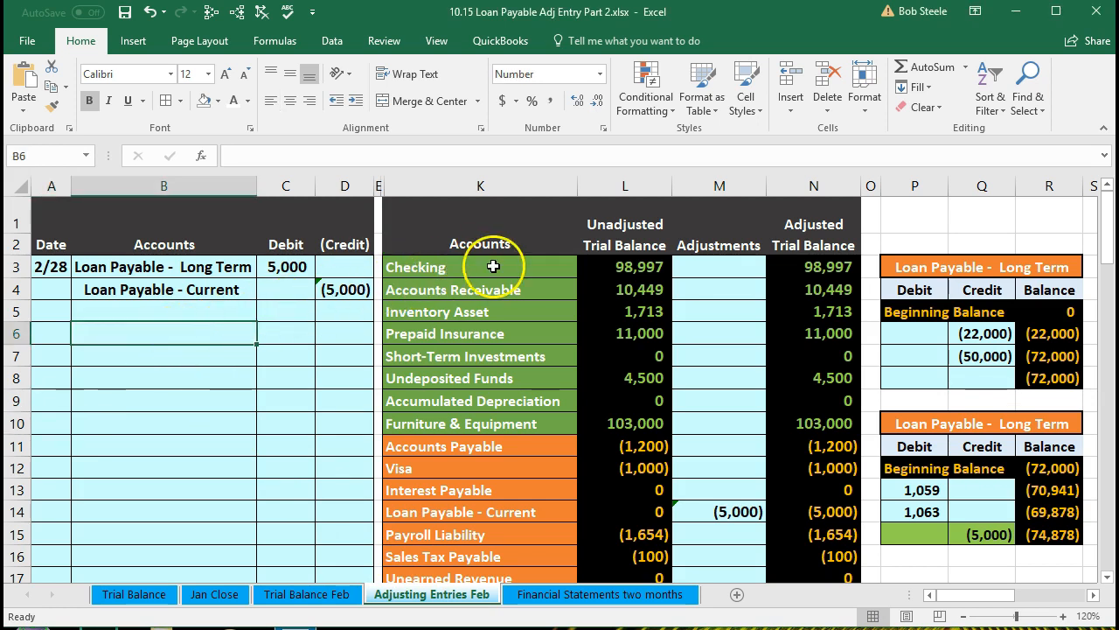
Enter the date 2/28 for a new adjusting journal entry below the loan reclassification entry
{"action": "left_click", "coordinate": [619, 225]}
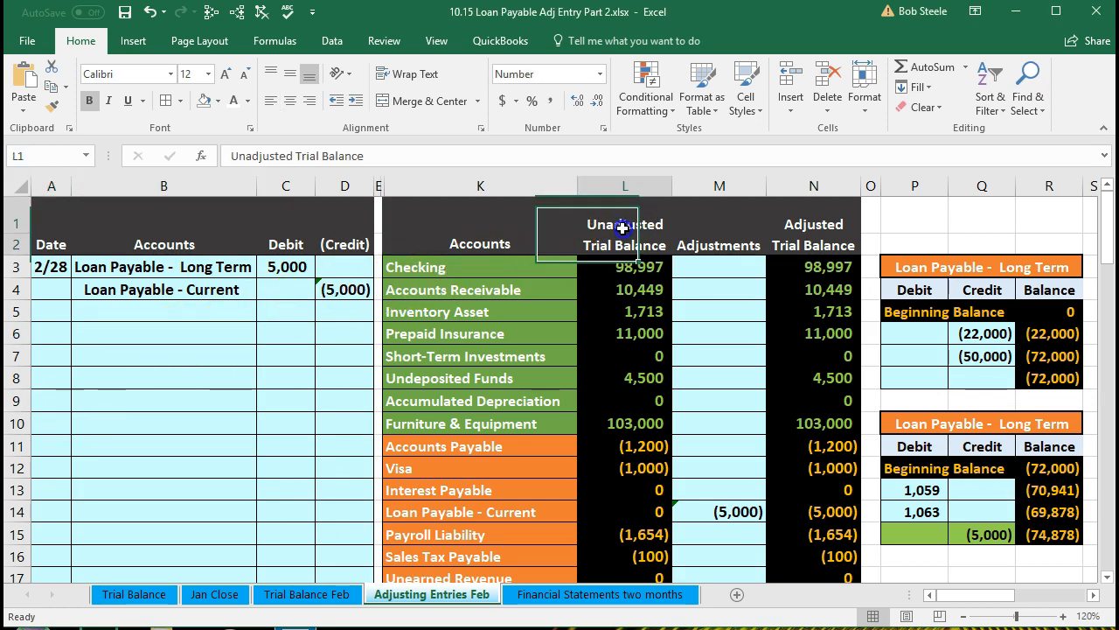
{"action": "left_click", "coordinate": [701, 227]}
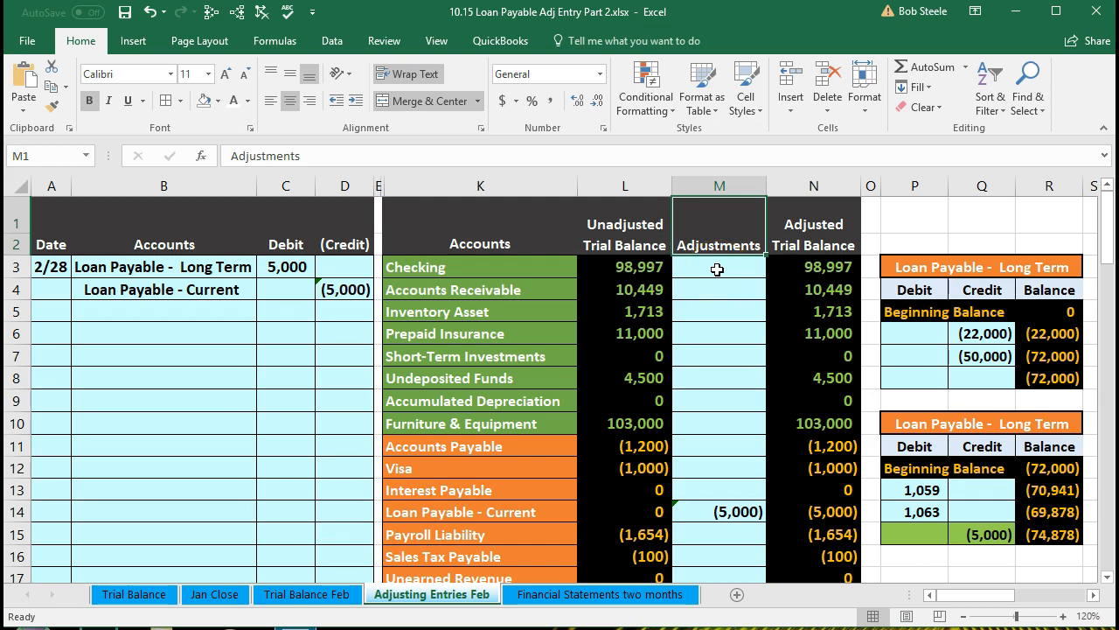
{"action": "left_click", "coordinate": [825, 233]}
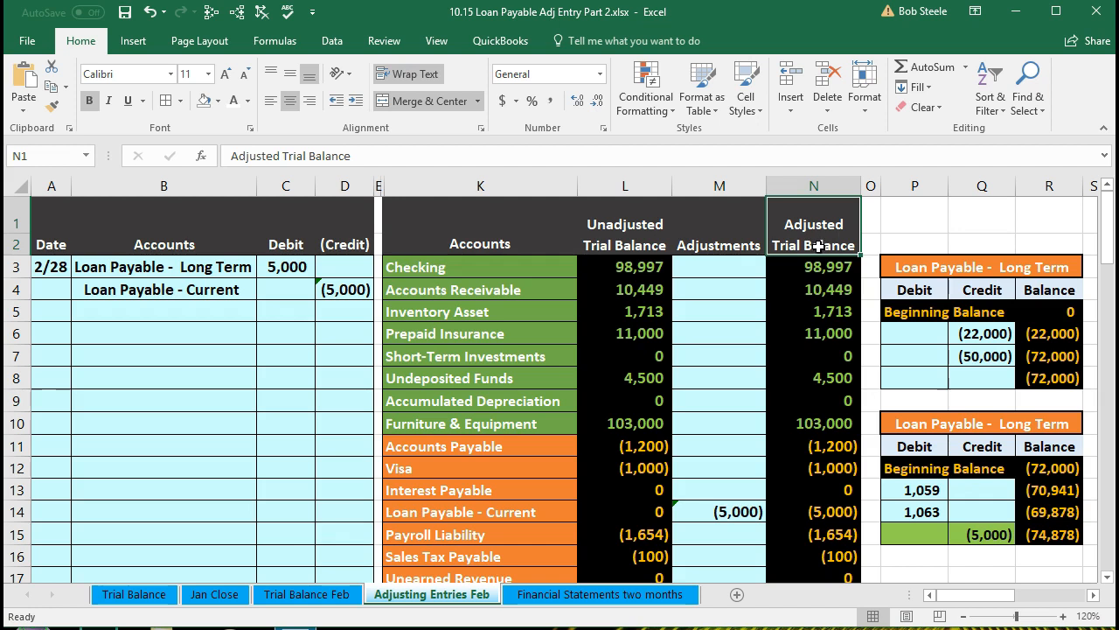
{"action": "left_click", "coordinate": [61, 335]}
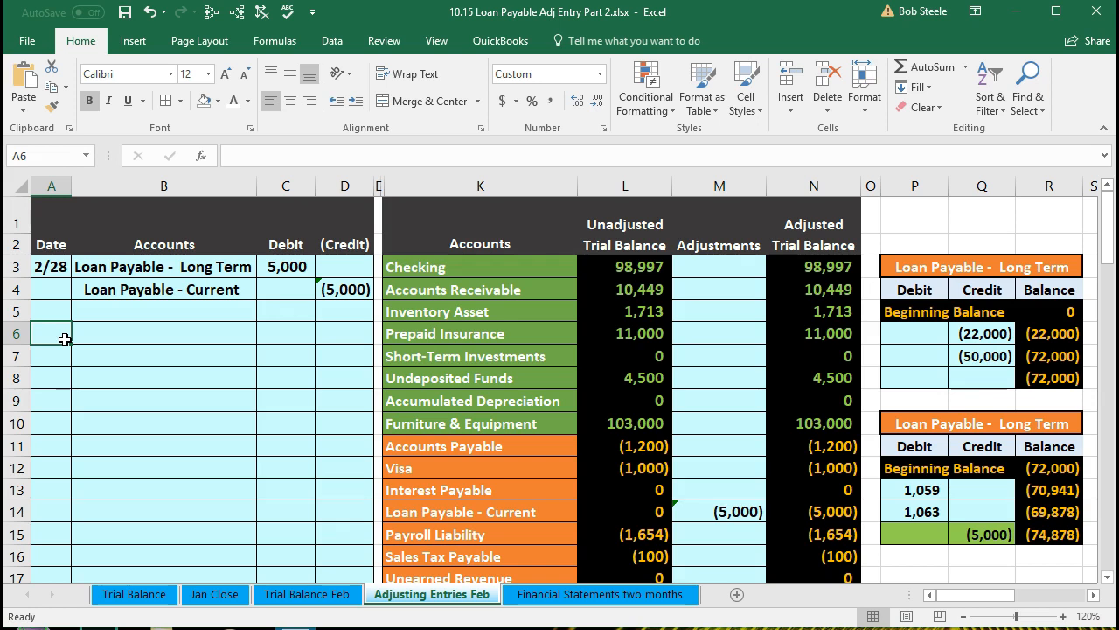
{"action": "type", "text": "2/28"}
{"action": "key", "text": "Return"}
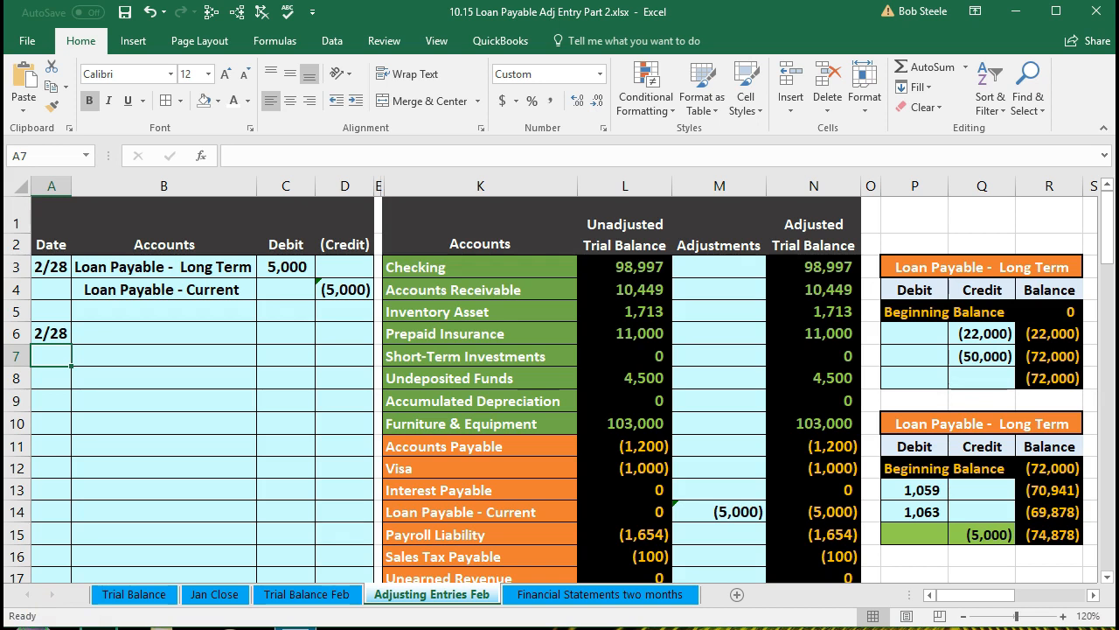
Highlight the marker cell beside Loan Payable - Long Term in the trial balance with a yellow fill
{"action": "left_click", "coordinate": [245, 446]}
{"action": "scroll", "coordinate": [295, 457], "scroll_direction": "down", "scroll_amount": 1}
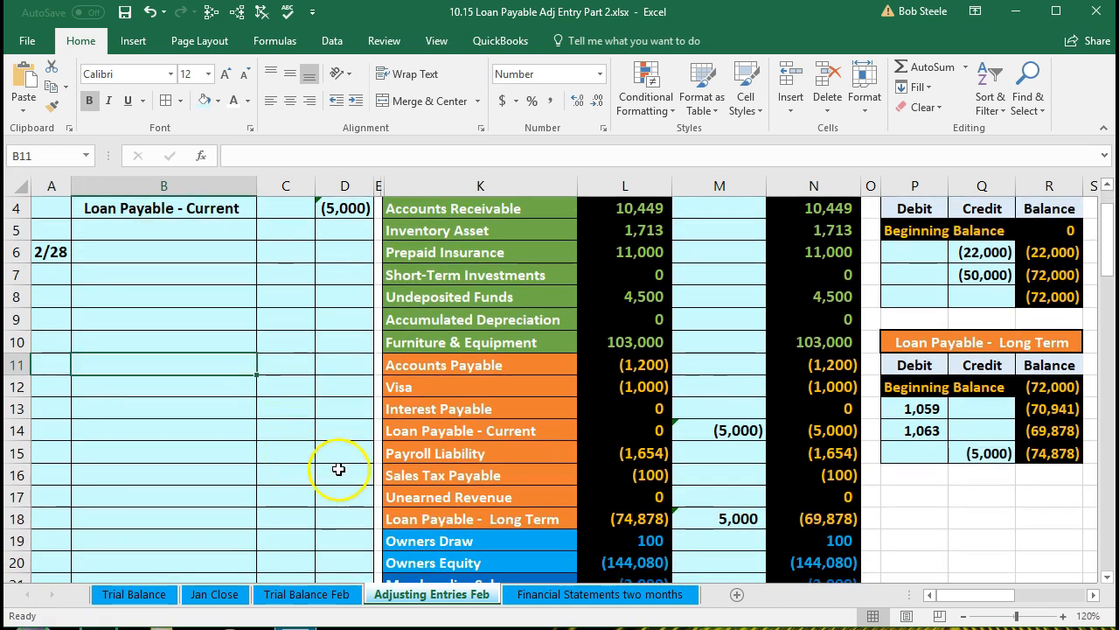
{"action": "left_click", "coordinate": [376, 431]}
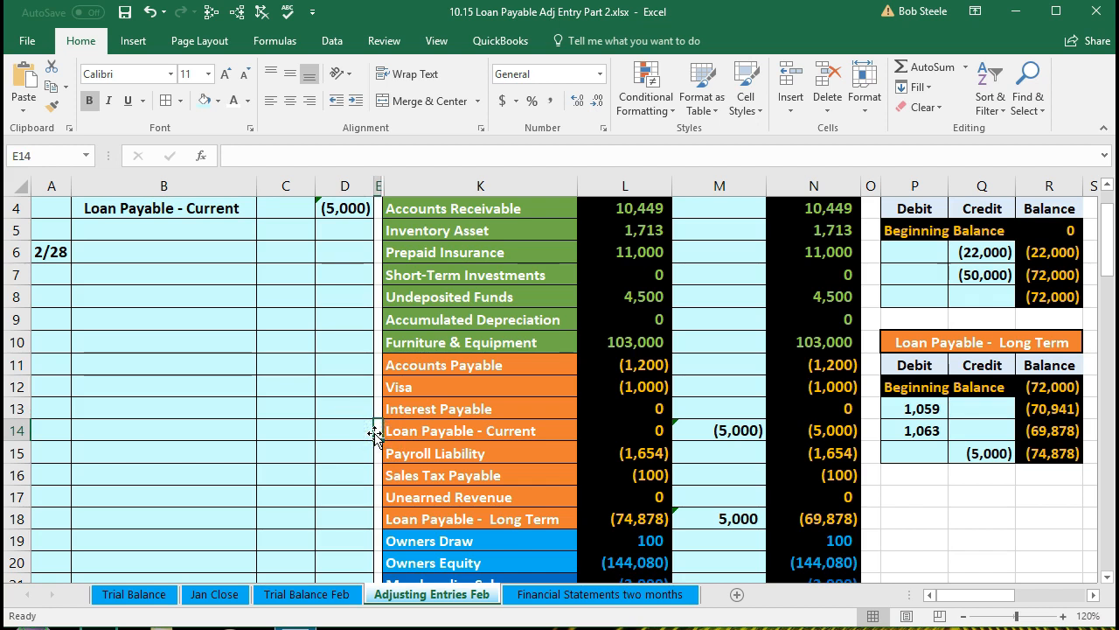
{"action": "left_click", "coordinate": [377, 519]}
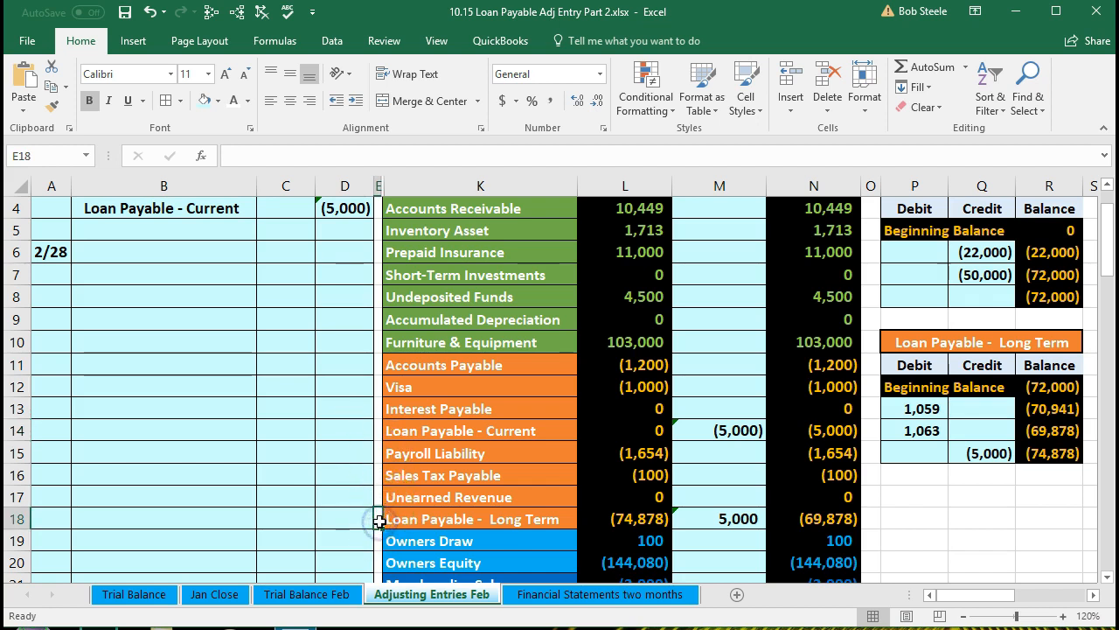
{"action": "left_click", "coordinate": [593, 524]}
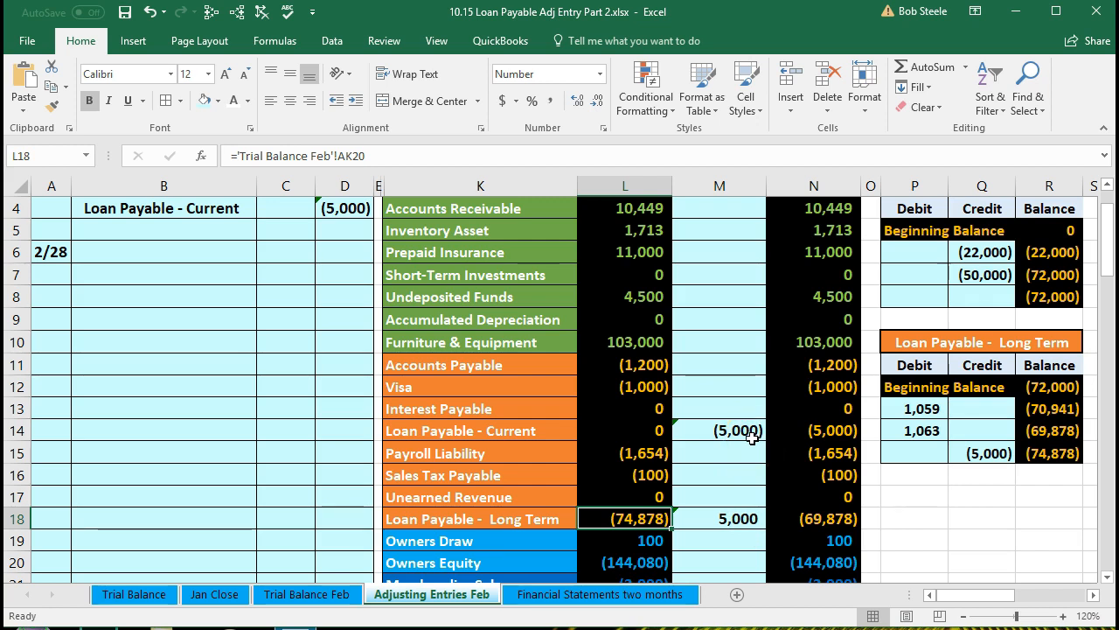
{"action": "left_click", "coordinate": [378, 519]}
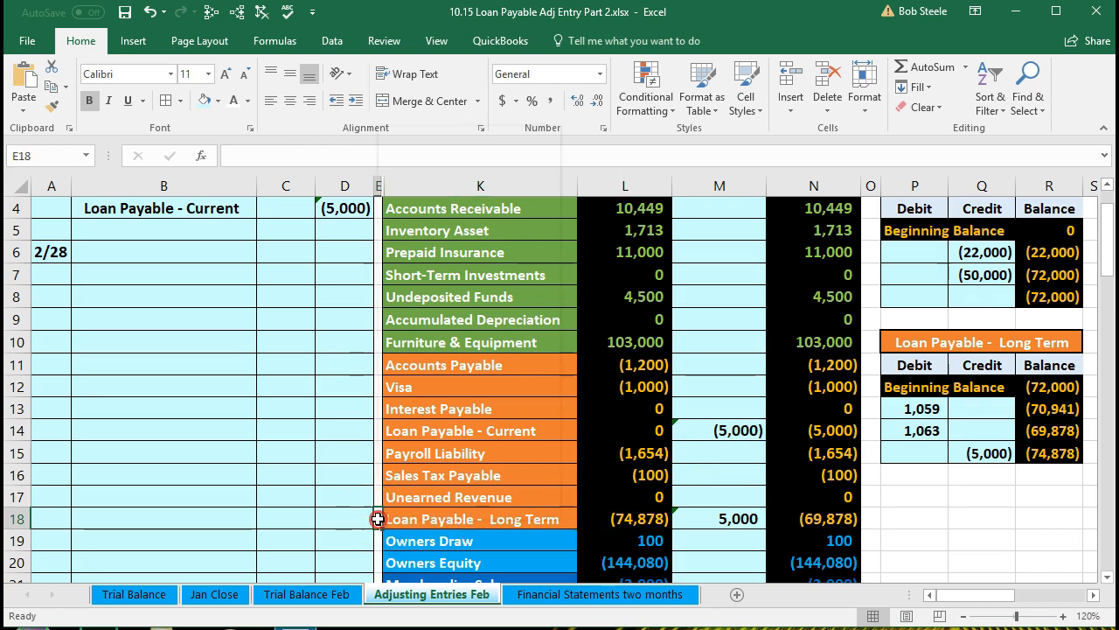
{"action": "right_click", "coordinate": [378, 519]}
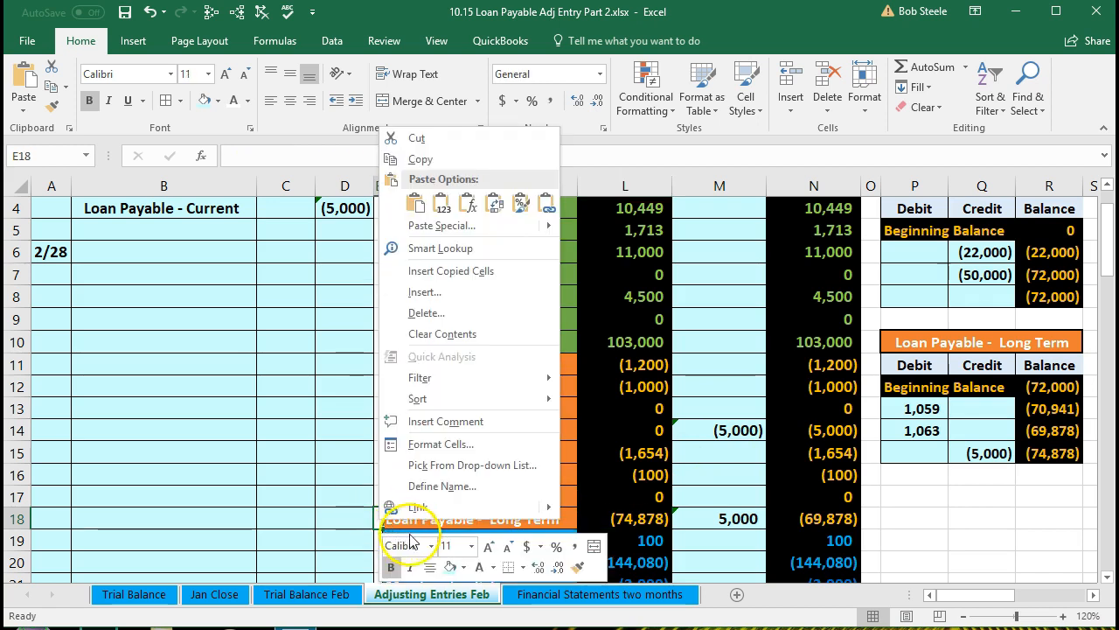
{"action": "left_click", "coordinate": [464, 567]}
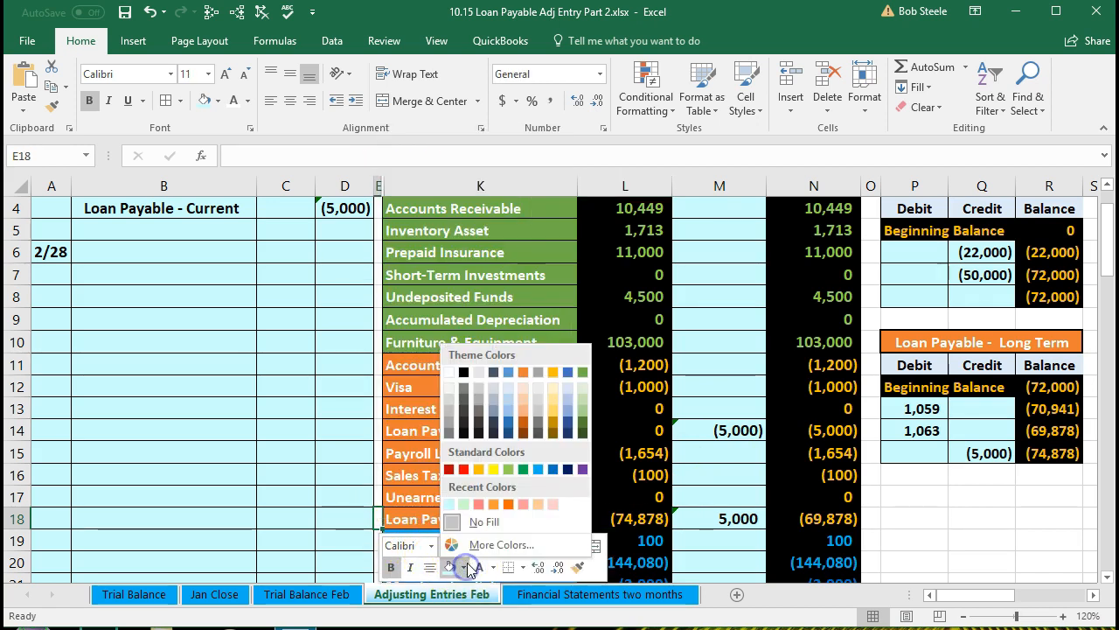
{"action": "left_click", "coordinate": [493, 468]}
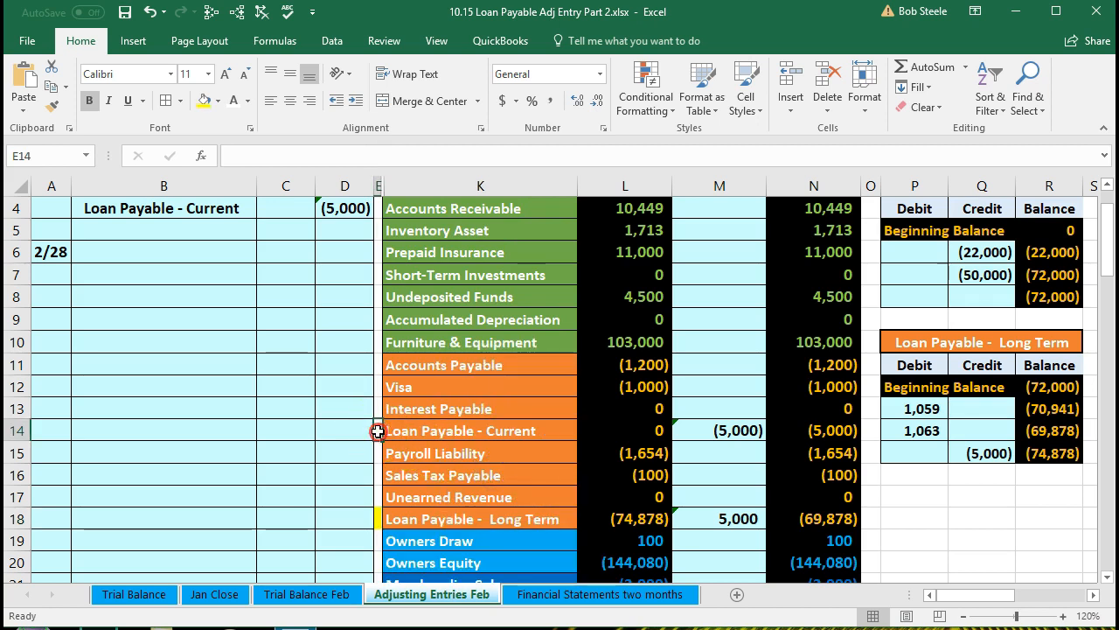
Apply the same yellow fill to the marker cell beside Loan Payable - Current
{"action": "right_click", "coordinate": [378, 430]}
{"action": "left_click", "coordinate": [449, 479]}
{"action": "left_click", "coordinate": [337, 481]}
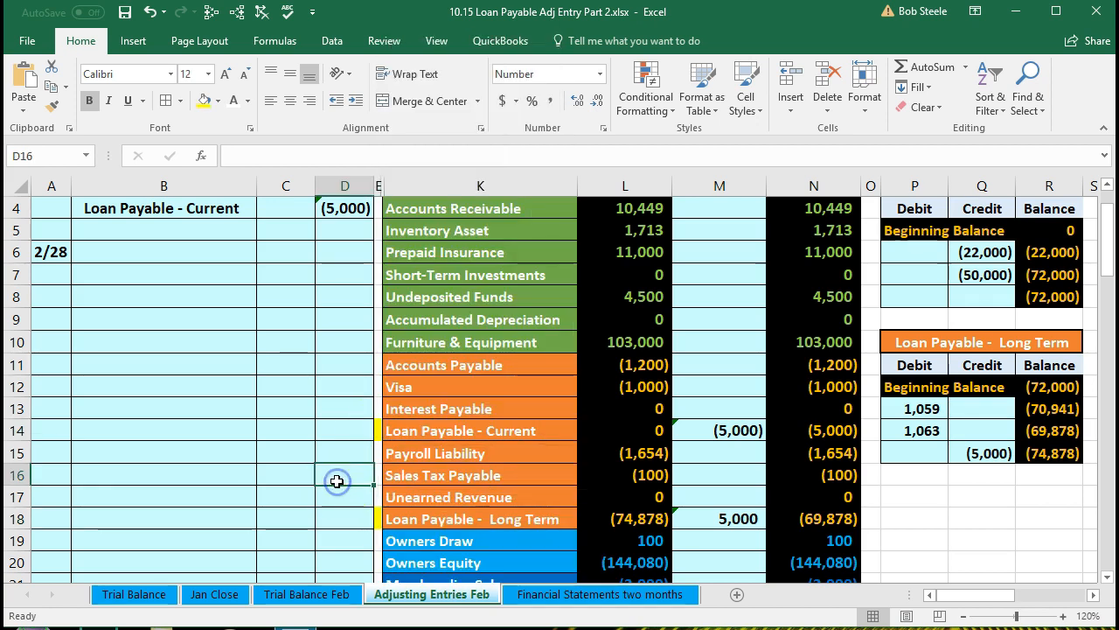
Move across the worksheet from the trial balance to the loan worksheets on the right
{"action": "left_click", "coordinate": [389, 438]}
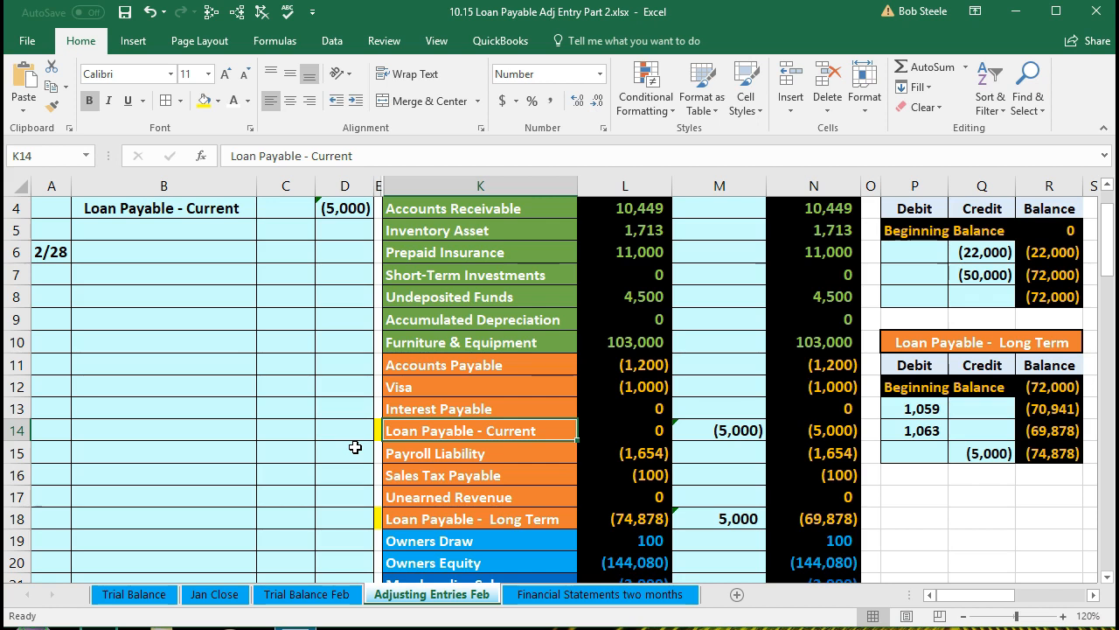
{"action": "scroll", "coordinate": [355, 447], "scroll_direction": "up", "scroll_amount": 1}
{"action": "left_click", "coordinate": [414, 419]}
{"action": "key", "text": "Right"}
{"action": "key", "text": "Right"}
{"action": "key", "text": "Right"}
{"action": "key", "text": "Right"}
{"action": "key", "text": "Right"}
{"action": "key", "text": "Right"}
{"action": "key", "text": "Right"}
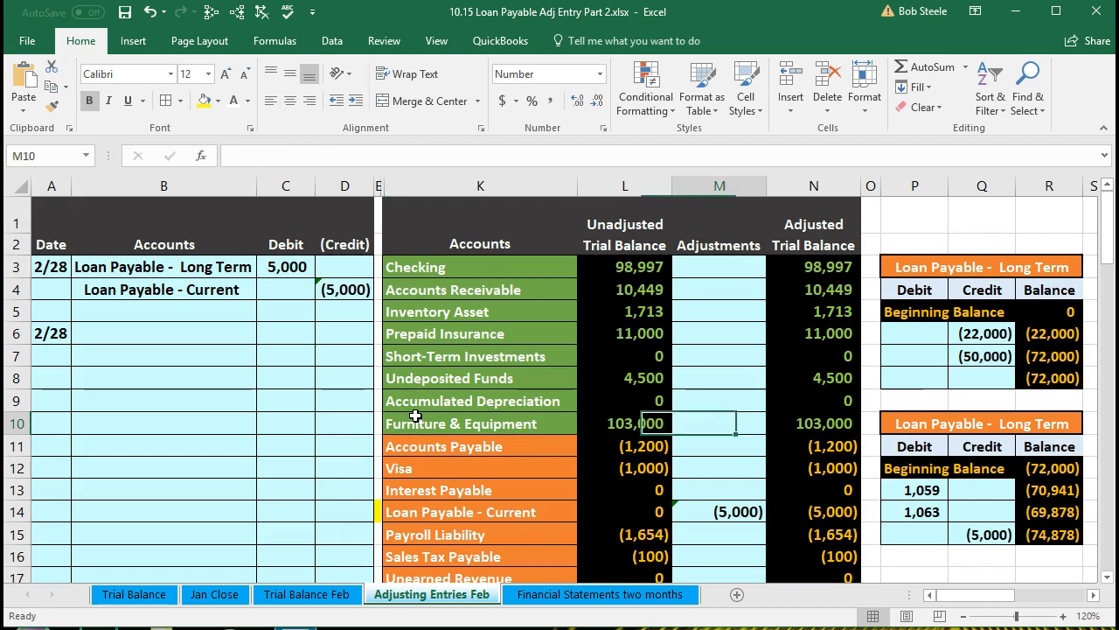
{"action": "key", "text": "Right"}
{"action": "key", "text": "Right"}
{"action": "key", "text": "Right"}
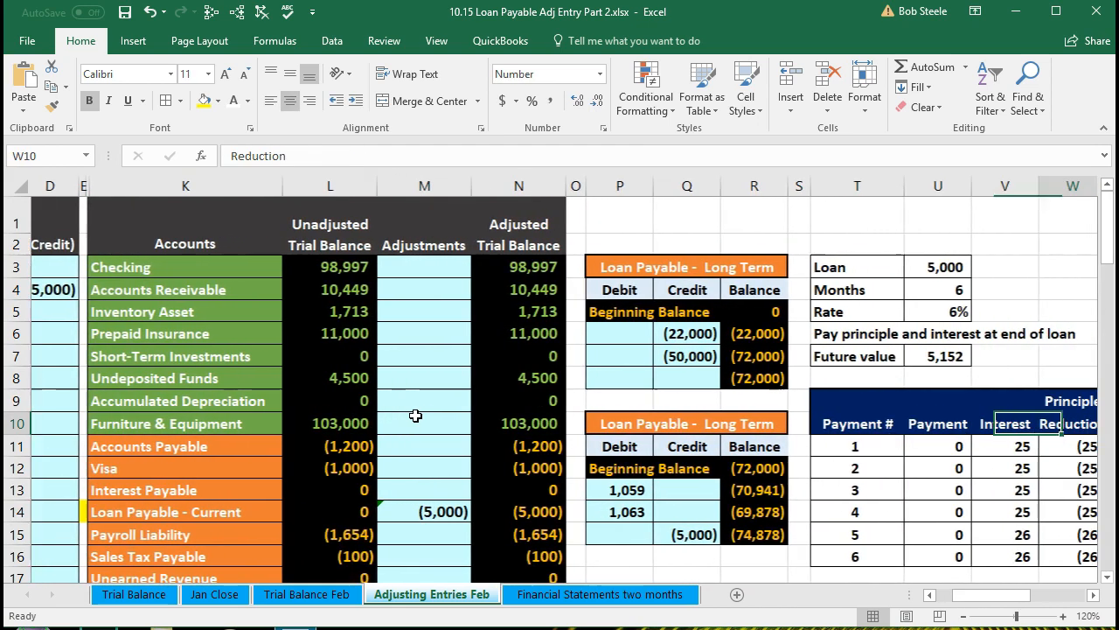
{"action": "key", "text": "Right"}
{"action": "key", "text": "Right"}
{"action": "key", "text": "Right"}
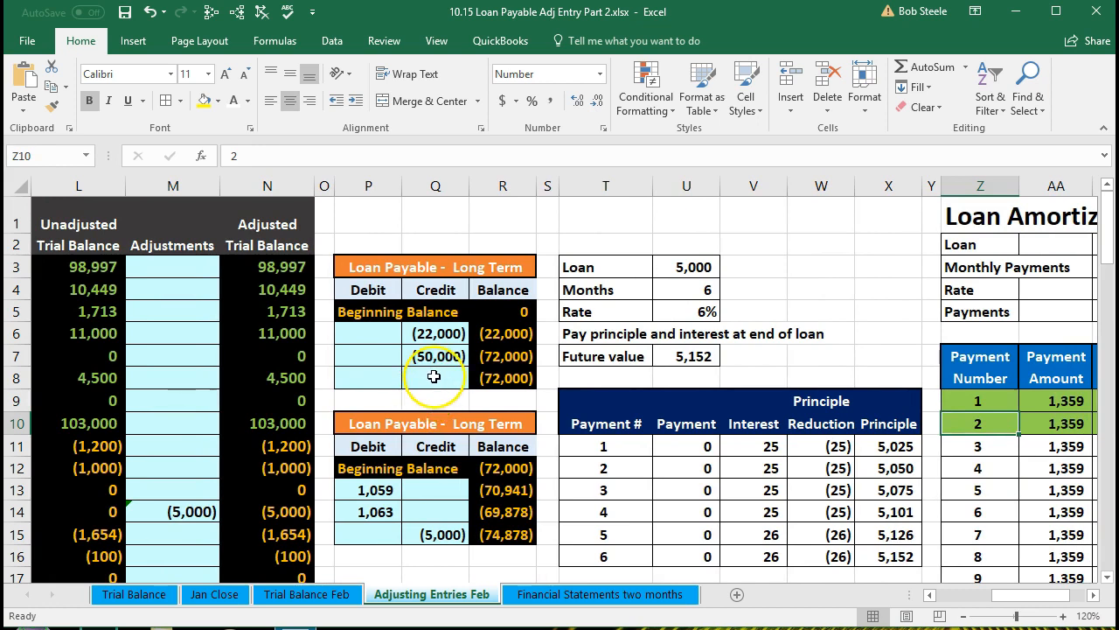
Review the credits and balances in both Loan Payable - Long Term T-accounts
{"action": "scroll", "coordinate": [434, 376], "scroll_direction": "down", "scroll_amount": 1}
{"action": "left_click", "coordinate": [432, 252]}
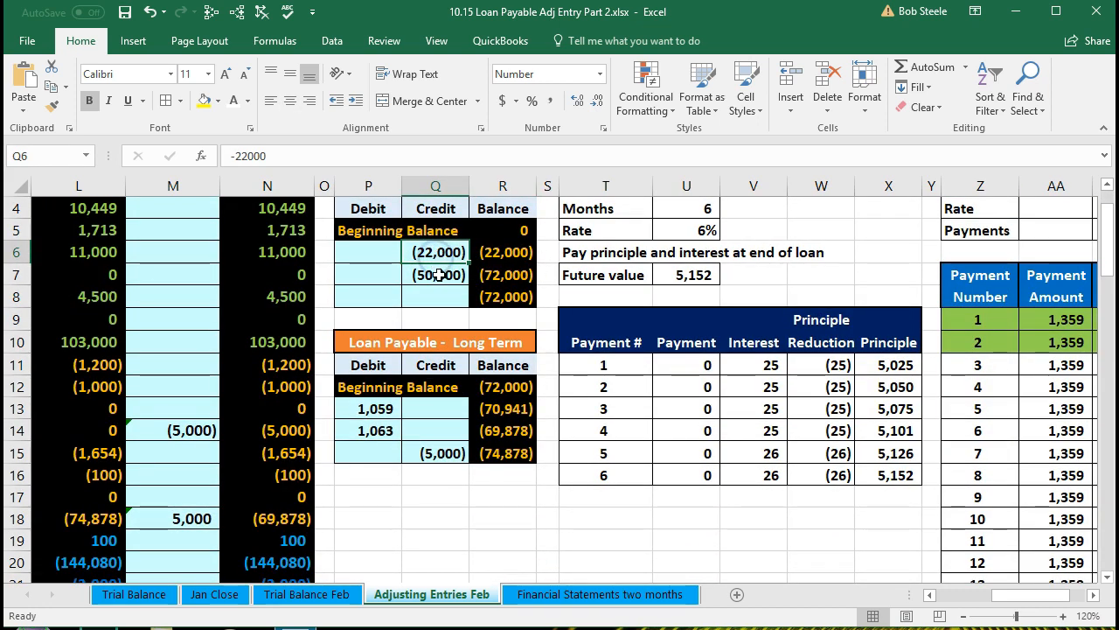
{"action": "left_click", "coordinate": [439, 274]}
{"action": "left_click", "coordinate": [516, 275]}
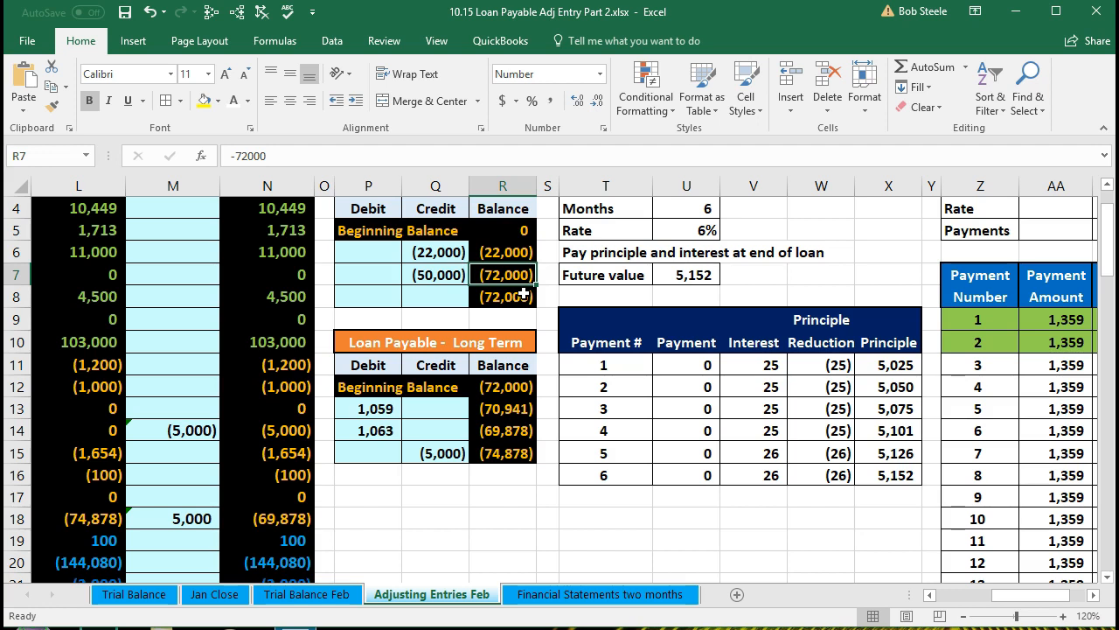
{"action": "left_click", "coordinate": [442, 450]}
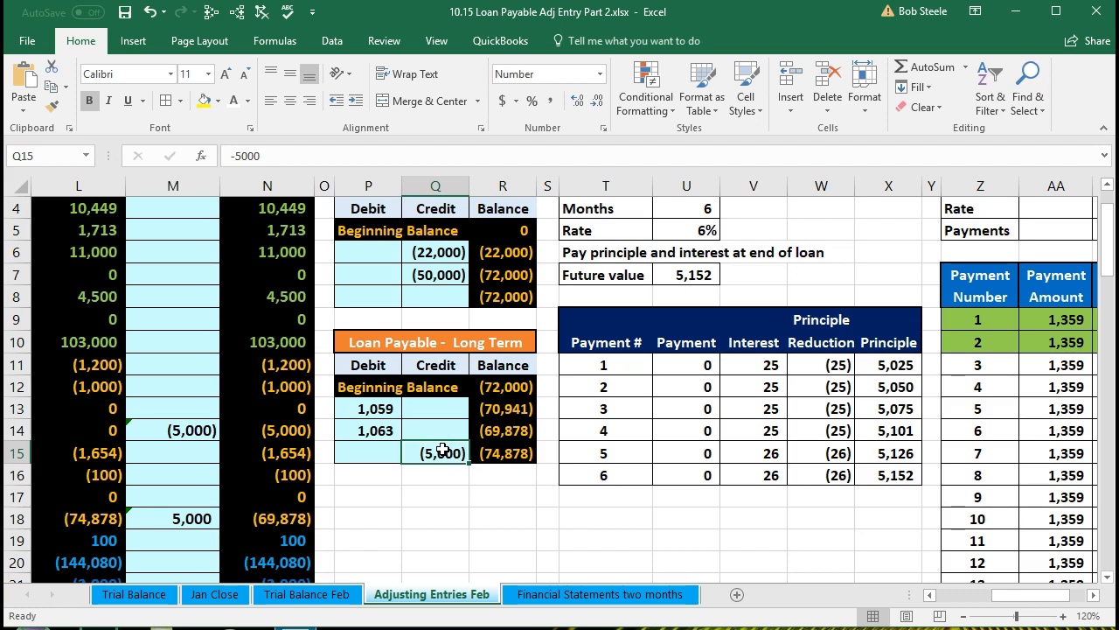
{"action": "left_click", "coordinate": [500, 296]}
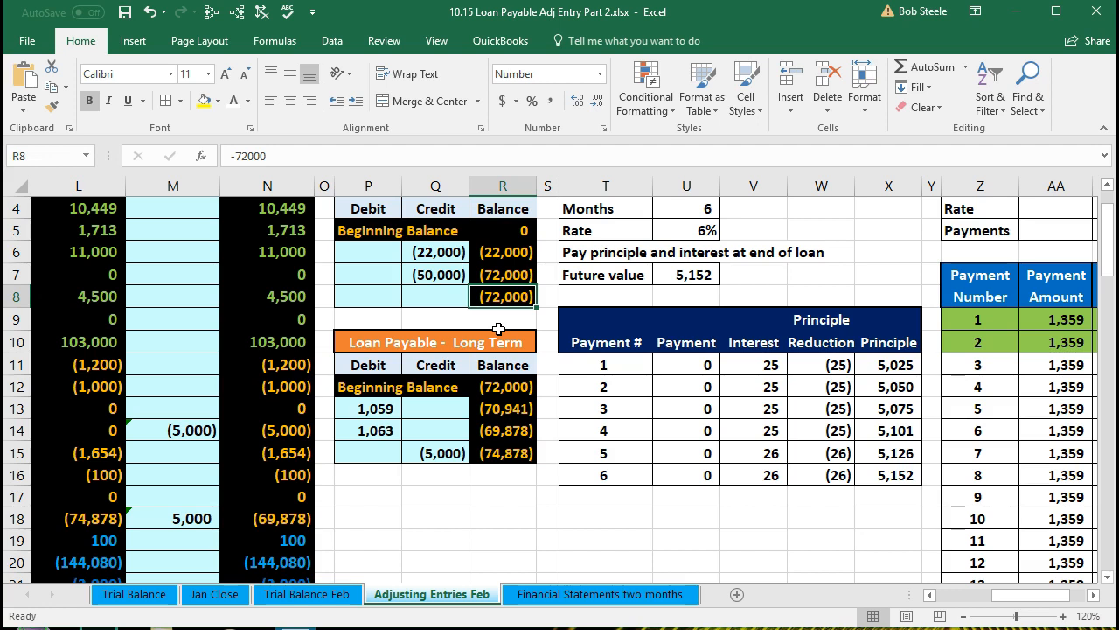
{"action": "left_click", "coordinate": [444, 450]}
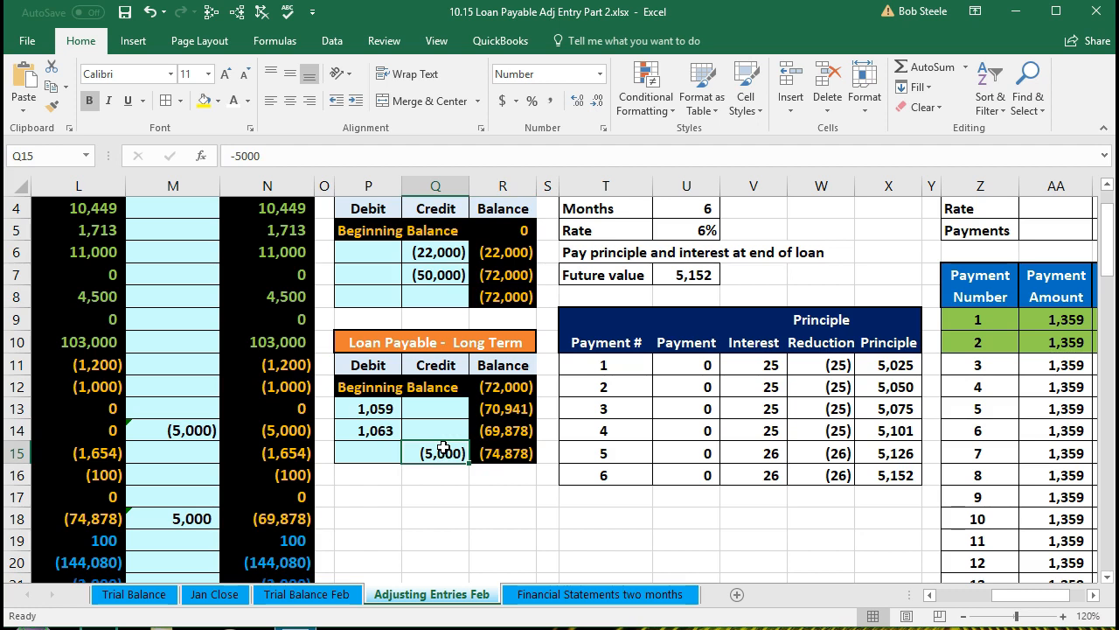
{"action": "left_click", "coordinate": [495, 276]}
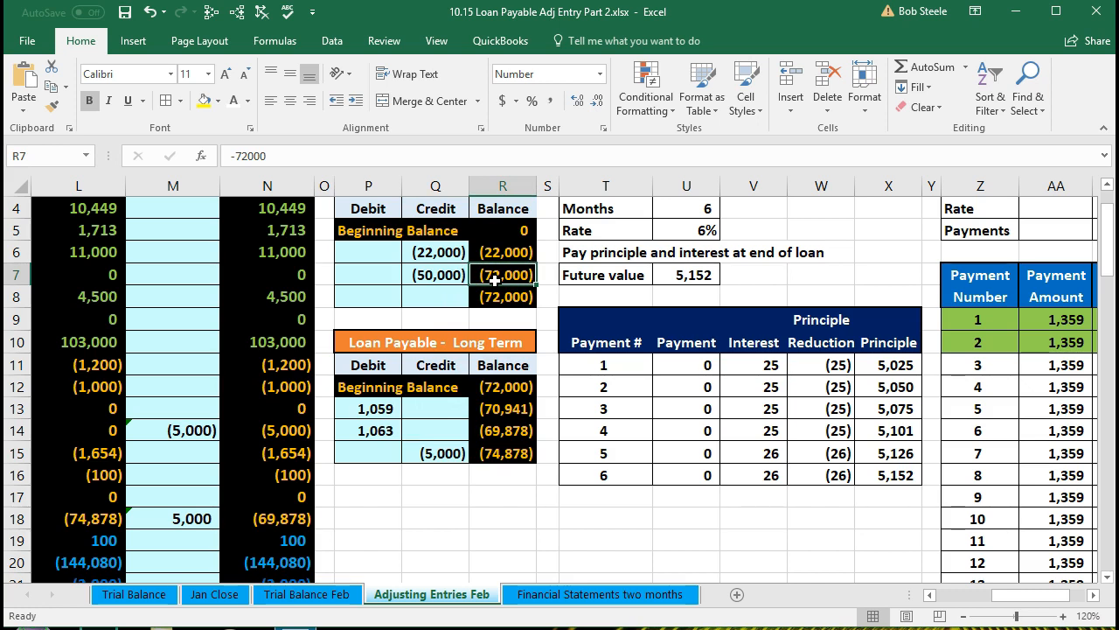
Move to the loan amortization table and inspect its payment amount and interest columns
{"action": "key", "text": "Right"}
{"action": "key", "text": "Right"}
{"action": "key", "text": "Right"}
{"action": "key", "text": "Right"}
{"action": "key", "text": "Right"}
{"action": "key", "text": "Right"}
{"action": "key", "text": "Right"}
{"action": "key", "text": "Right"}
{"action": "key", "text": "Right"}
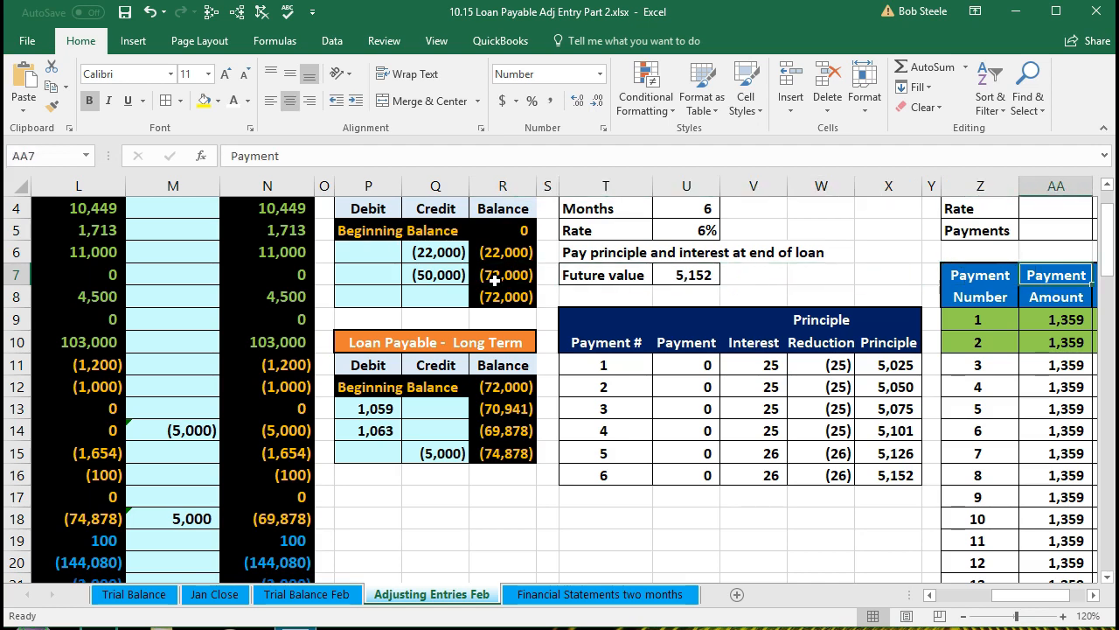
{"action": "key", "text": "Right"}
{"action": "key", "text": "Right"}
{"action": "key", "text": "Right"}
{"action": "key", "text": "Right"}
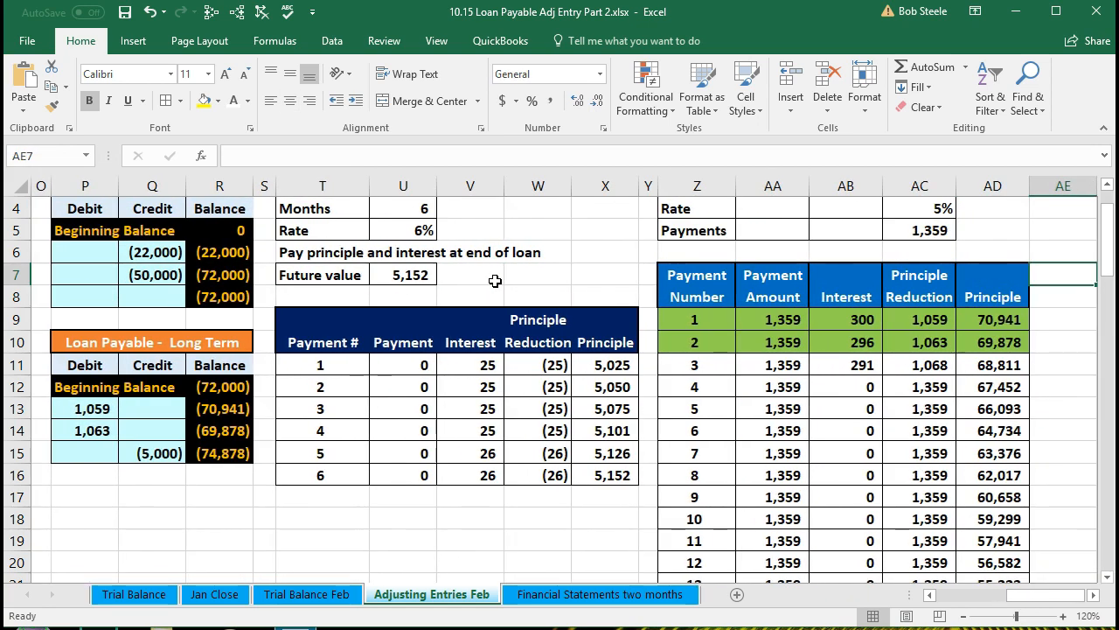
{"action": "key", "text": "Right"}
{"action": "key", "text": "Right"}
{"action": "left_click", "coordinate": [531, 276]}
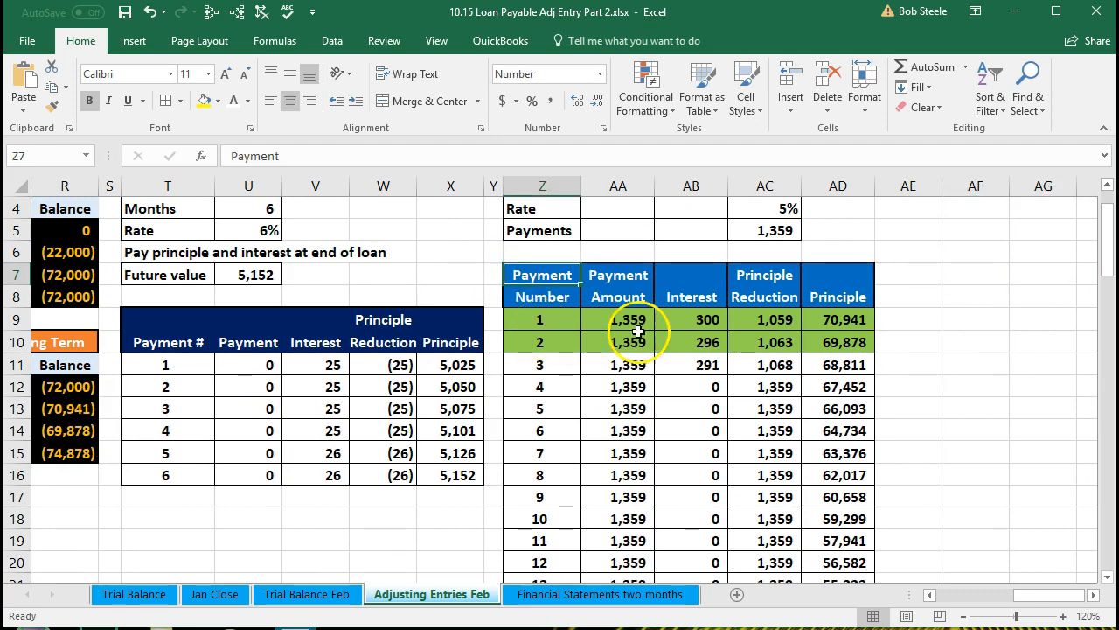
{"action": "left_click", "coordinate": [705, 319]}
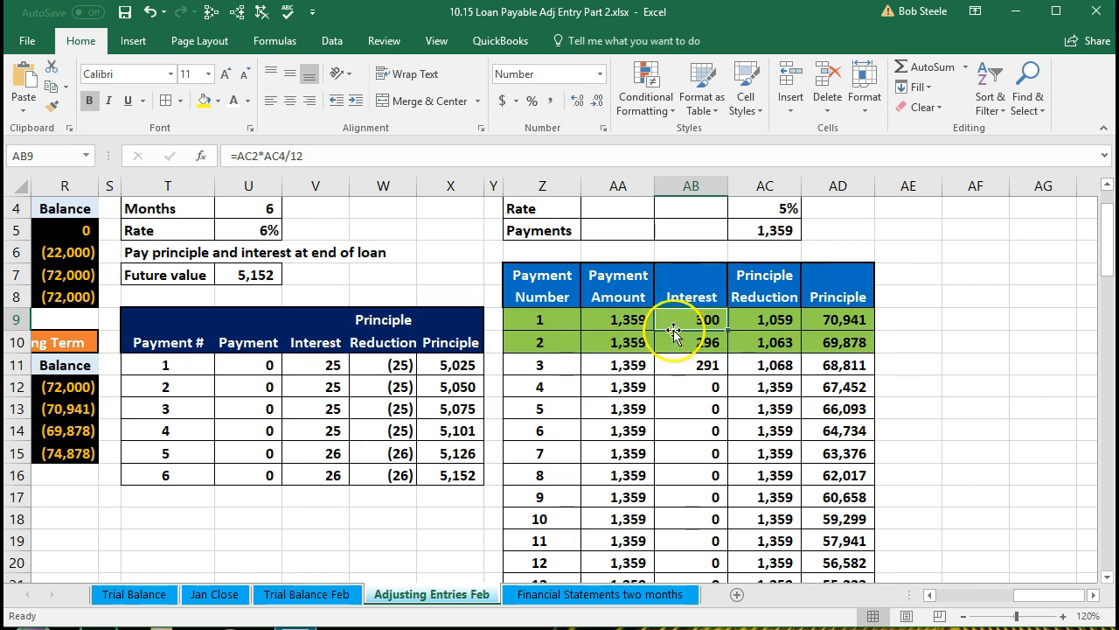
Examine the Loan Amortization inputs: loan amount, monthly payments, rate and payment formula
{"action": "left_click", "coordinate": [187, 324]}
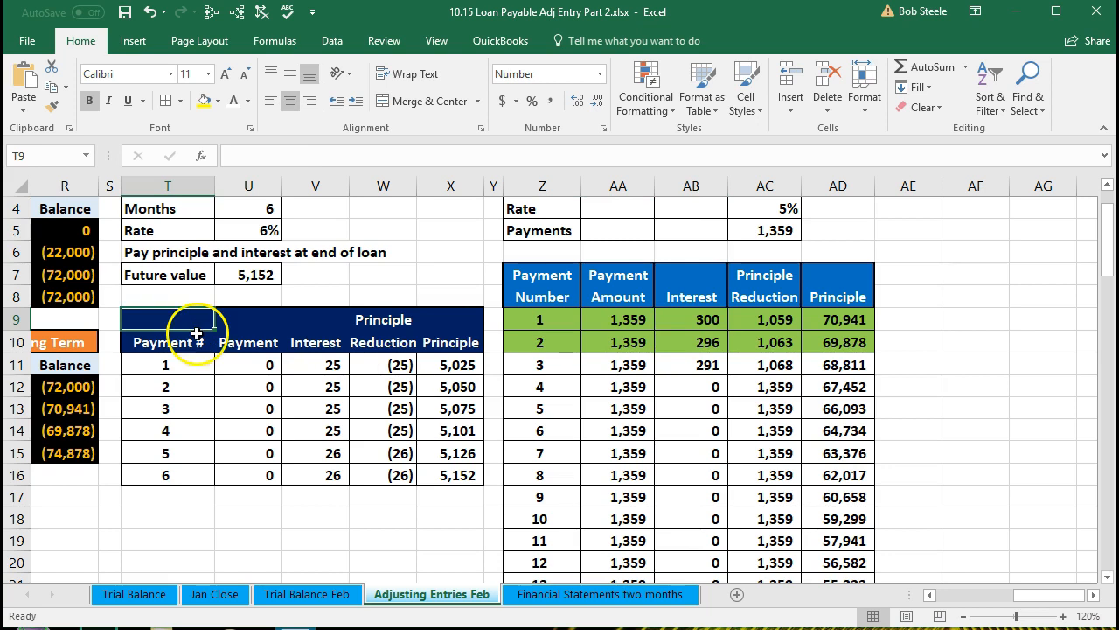
{"action": "scroll", "coordinate": [195, 337], "scroll_direction": "up", "scroll_amount": 1}
{"action": "left_click", "coordinate": [246, 271]}
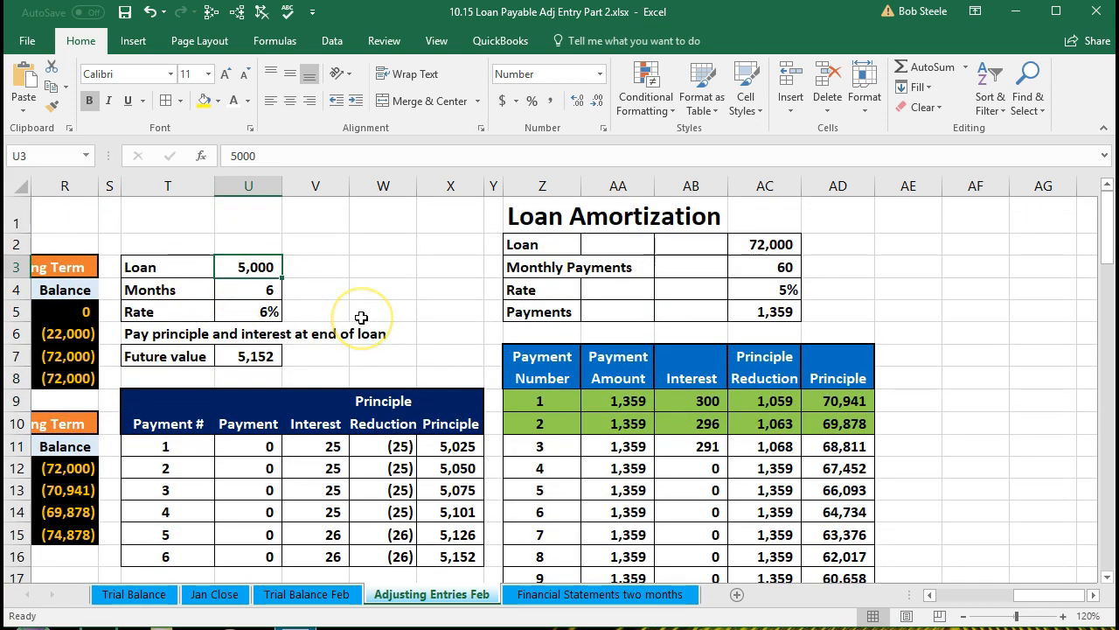
{"action": "left_click", "coordinate": [533, 245]}
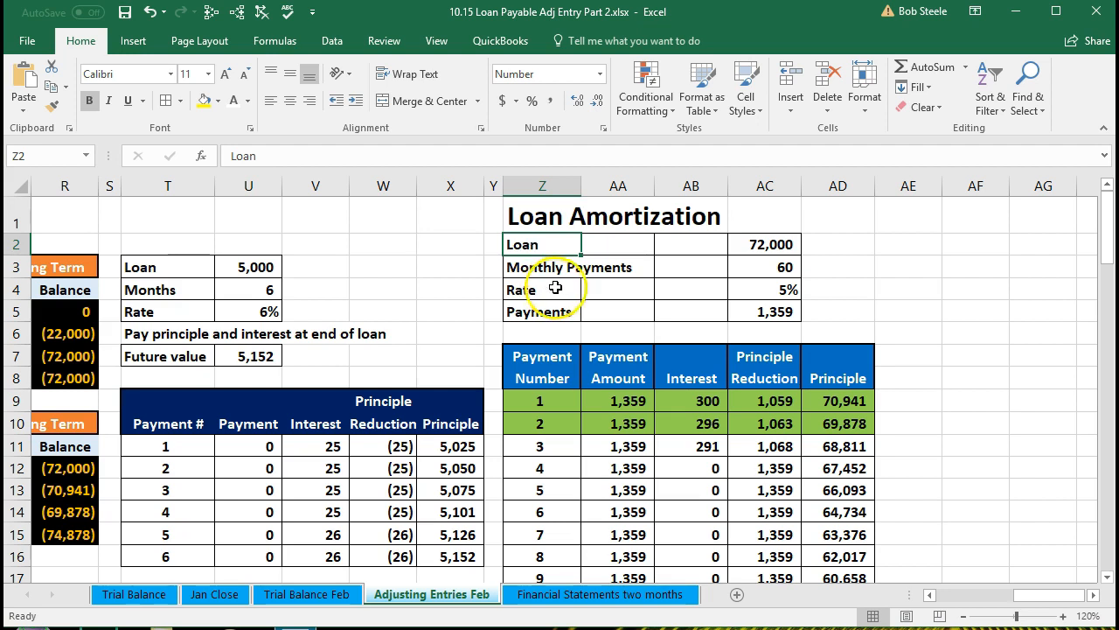
{"action": "left_click", "coordinate": [740, 244]}
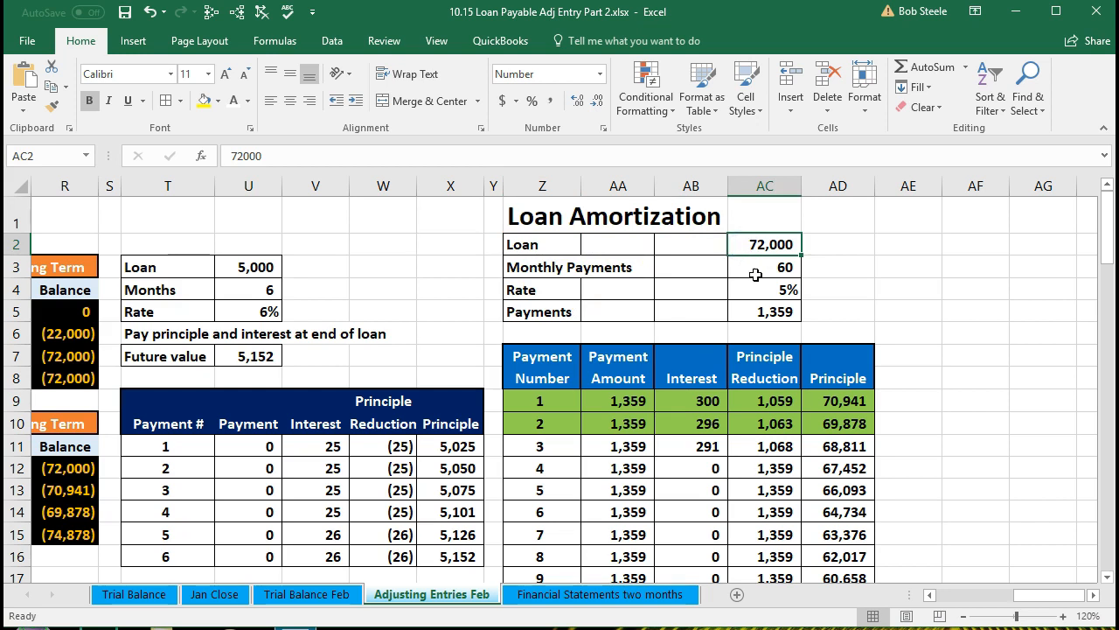
{"action": "left_click", "coordinate": [753, 273]}
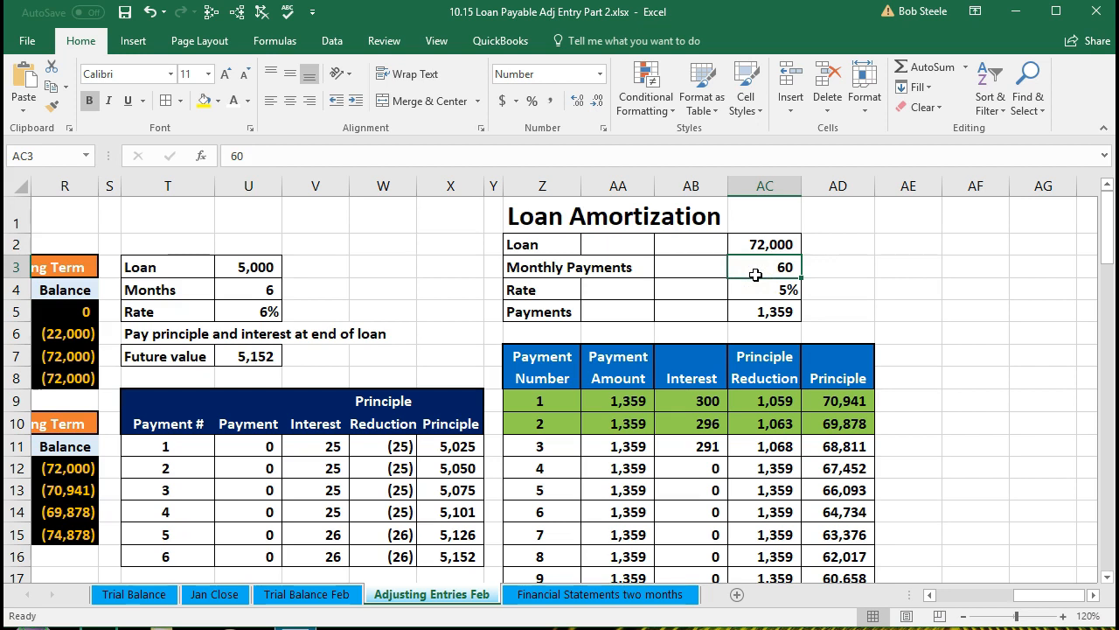
{"action": "left_click", "coordinate": [756, 282]}
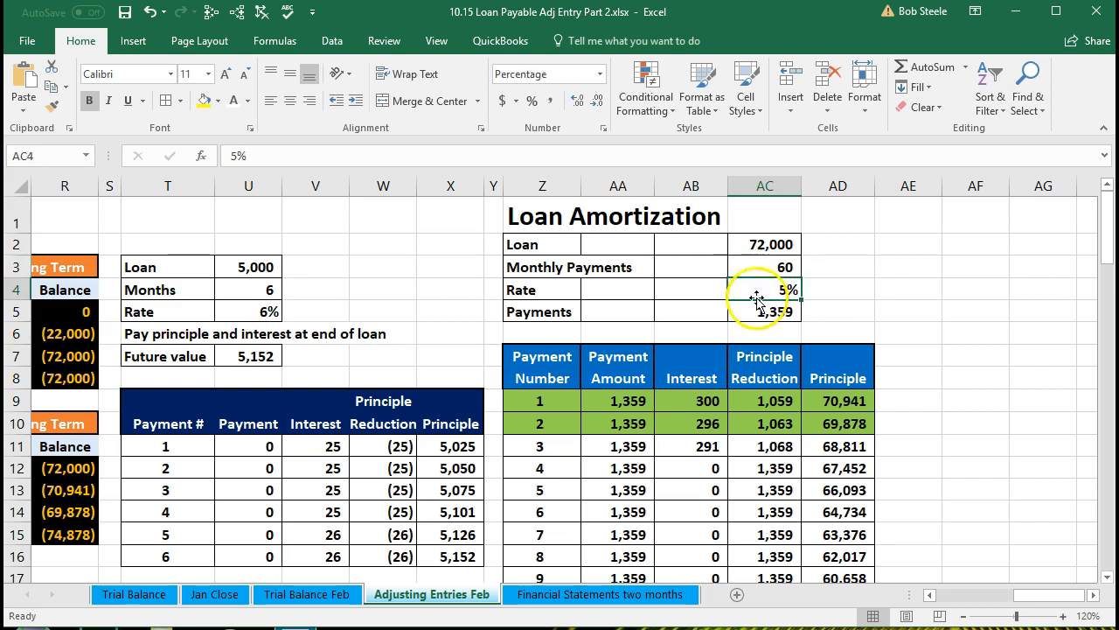
{"action": "left_click", "coordinate": [759, 312]}
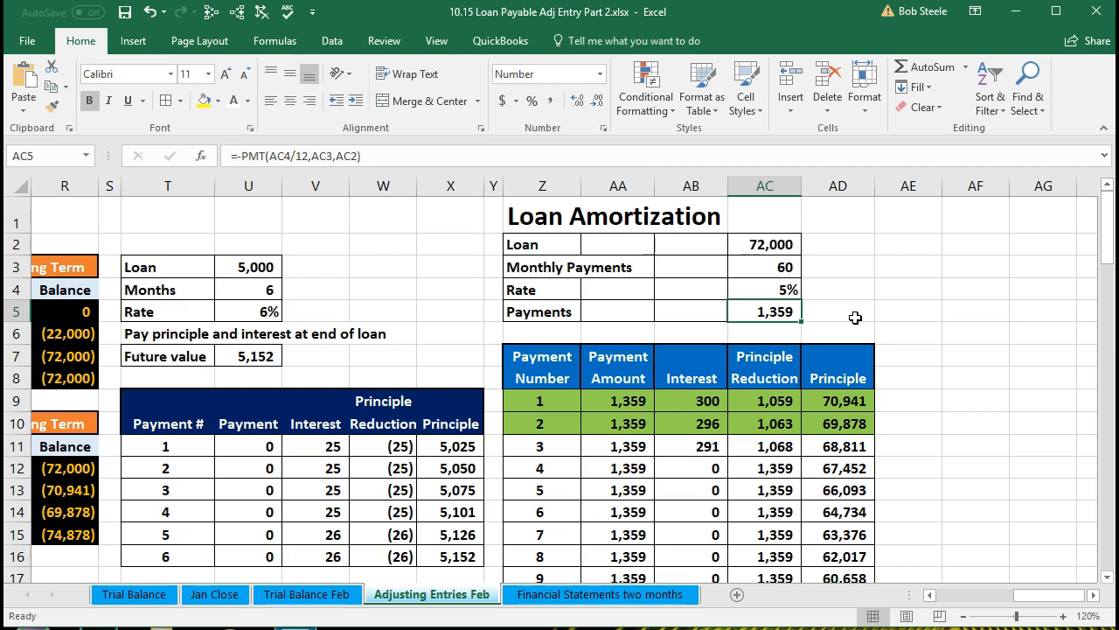
Check the payment amount and principal reduction formulas in the first row of the amortization table
{"action": "left_click", "coordinate": [633, 400]}
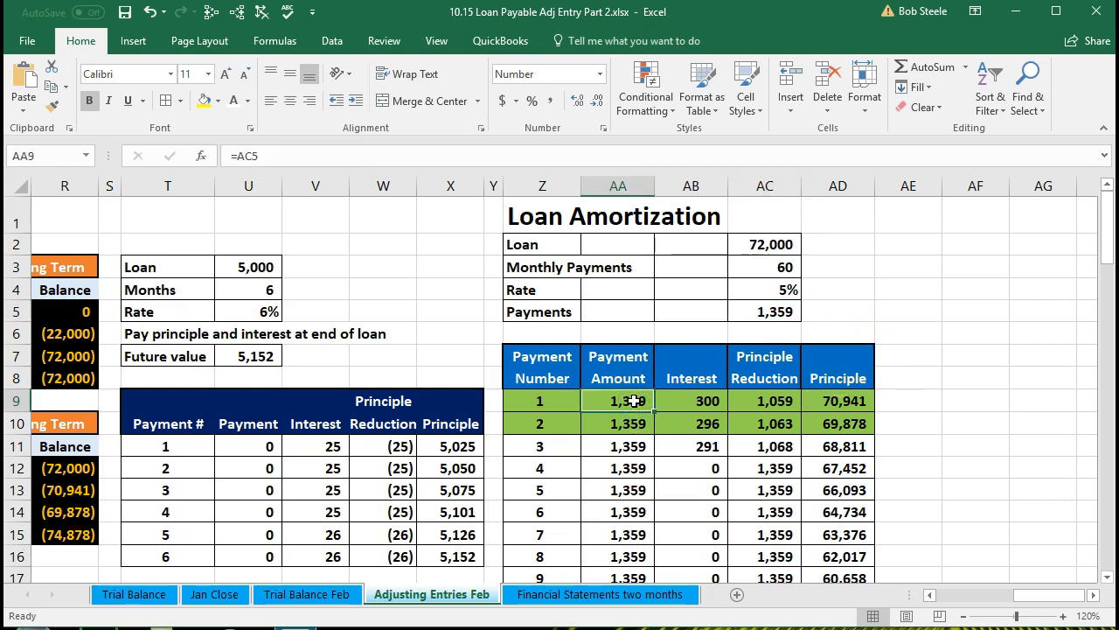
{"action": "left_click", "coordinate": [671, 400]}
{"action": "left_click", "coordinate": [764, 394]}
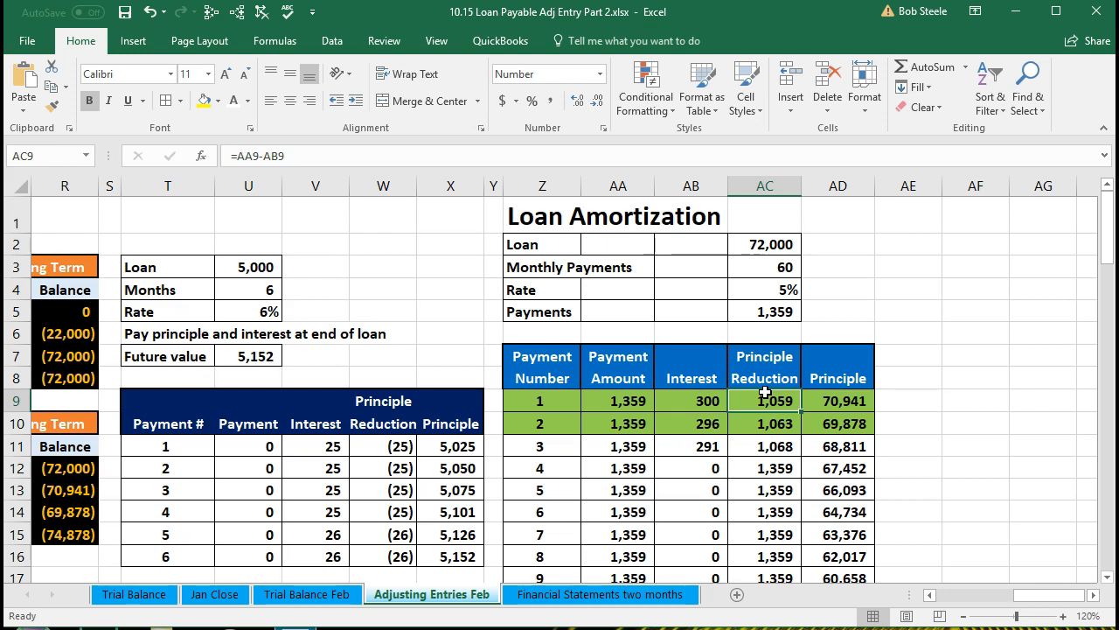
{"action": "left_click", "coordinate": [838, 308]}
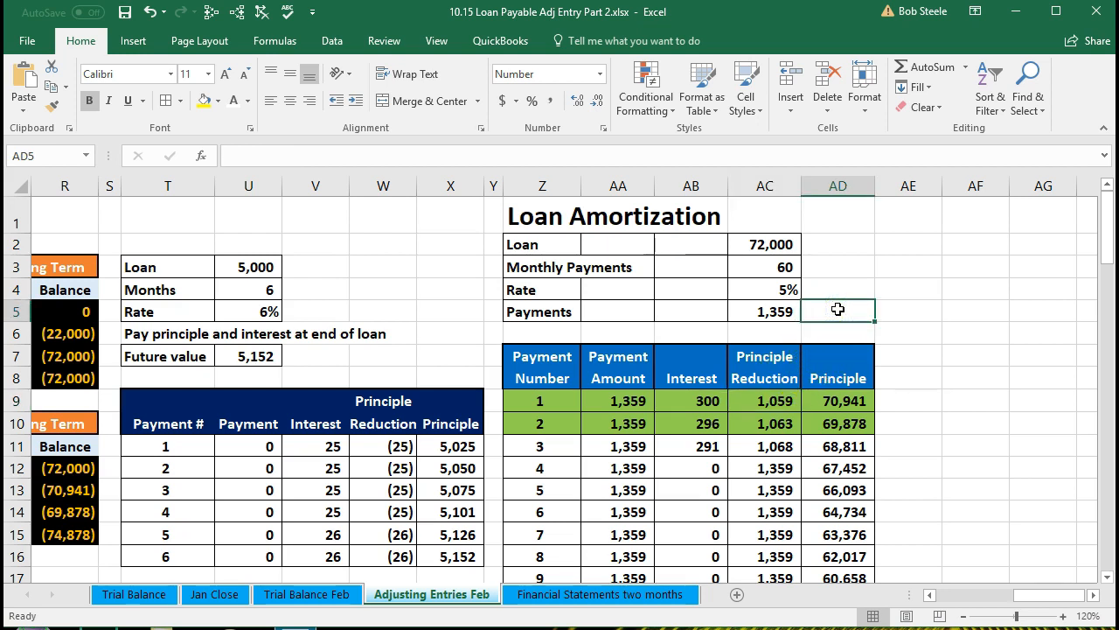
Multiply the 1,359 monthly payment by 12 in the Calculator app, then close it
{"action": "key", "text": "alt+Tab"}
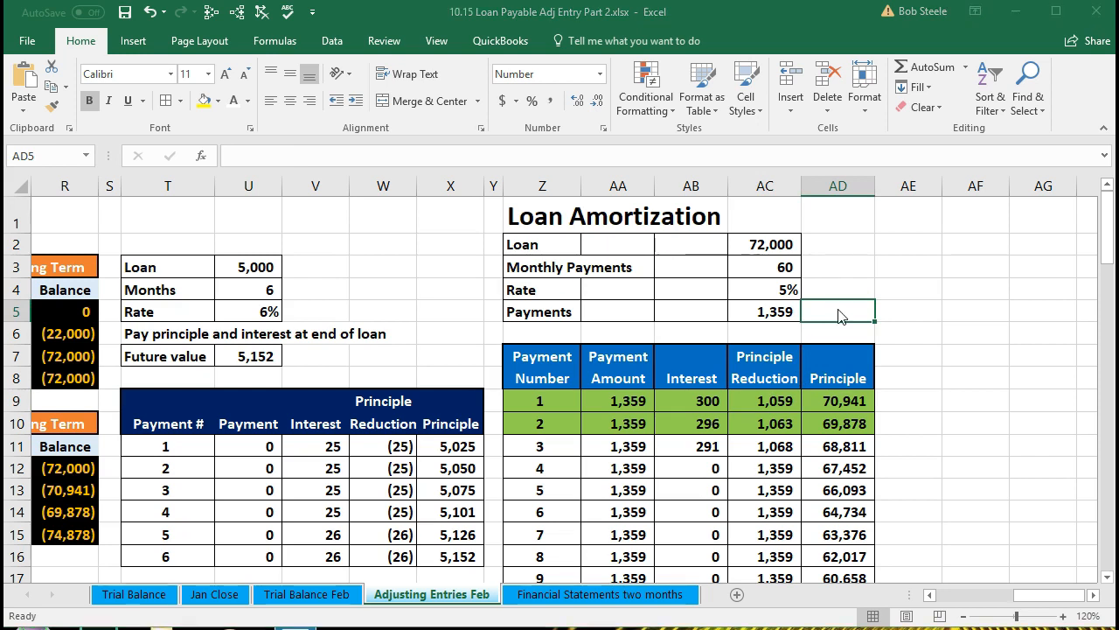
{"action": "left_click", "coordinate": [316, 432]}
{"action": "type", "text": "1359"}
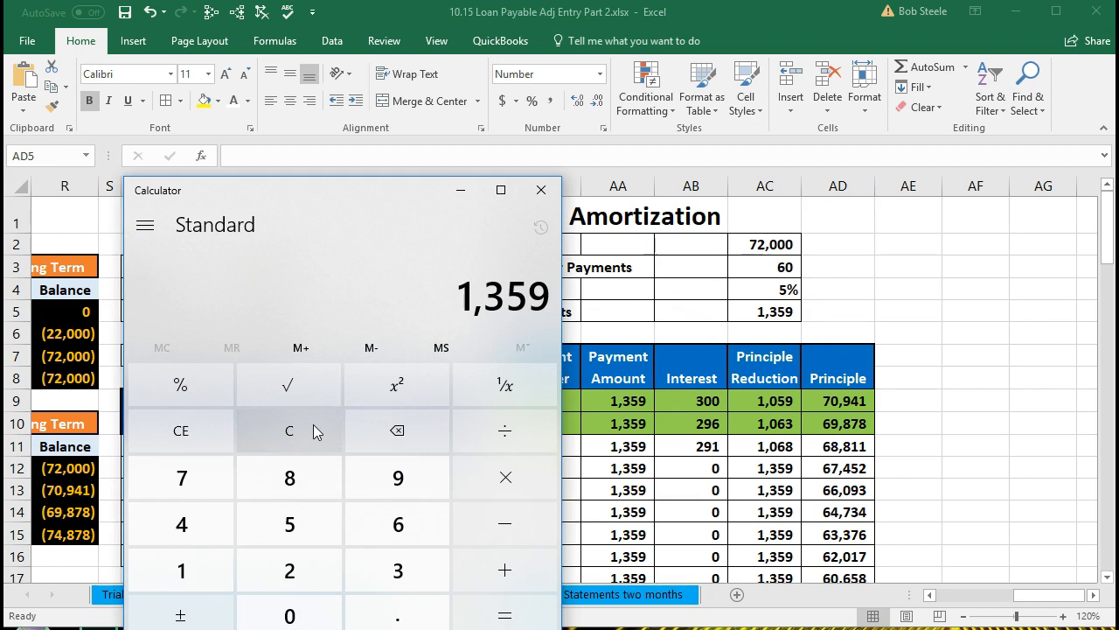
{"action": "key", "text": "asterisk"}
{"action": "type", "text": "12"}
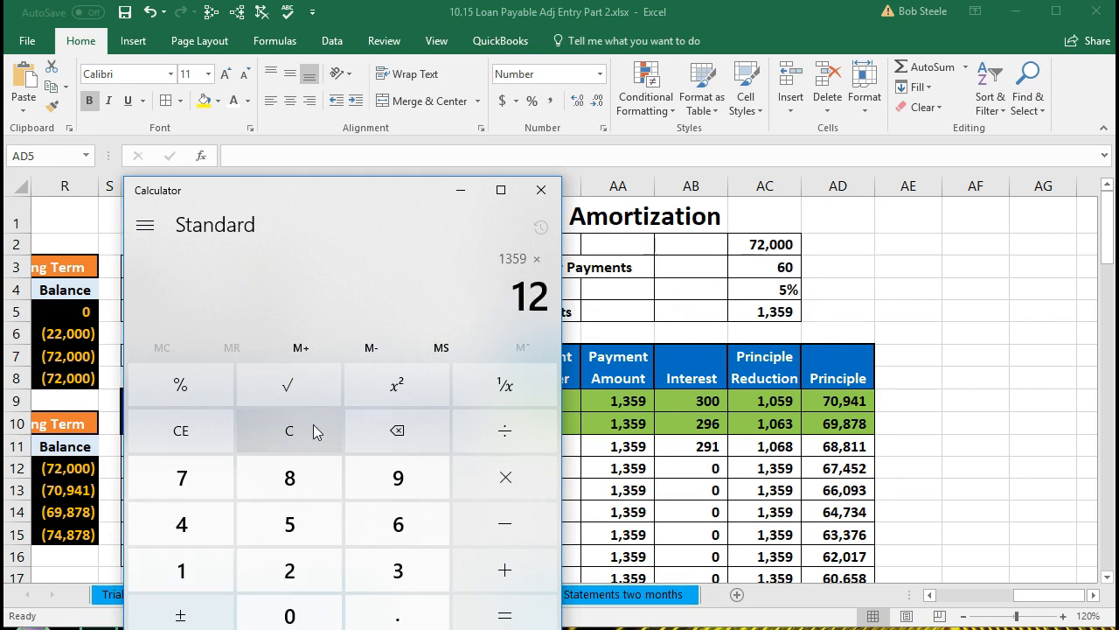
{"action": "key", "text": "Return"}
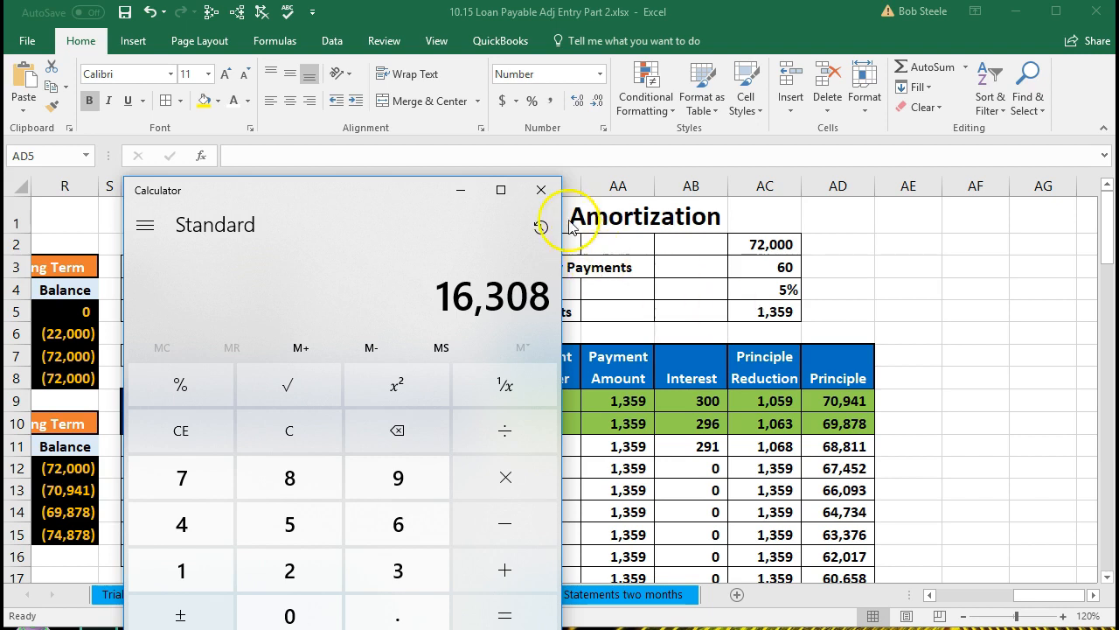
{"action": "left_click", "coordinate": [549, 192]}
Step through the loan inputs and each column's formulas in the first two payment rows of the amortization table
{"action": "left_click", "coordinate": [764, 312]}
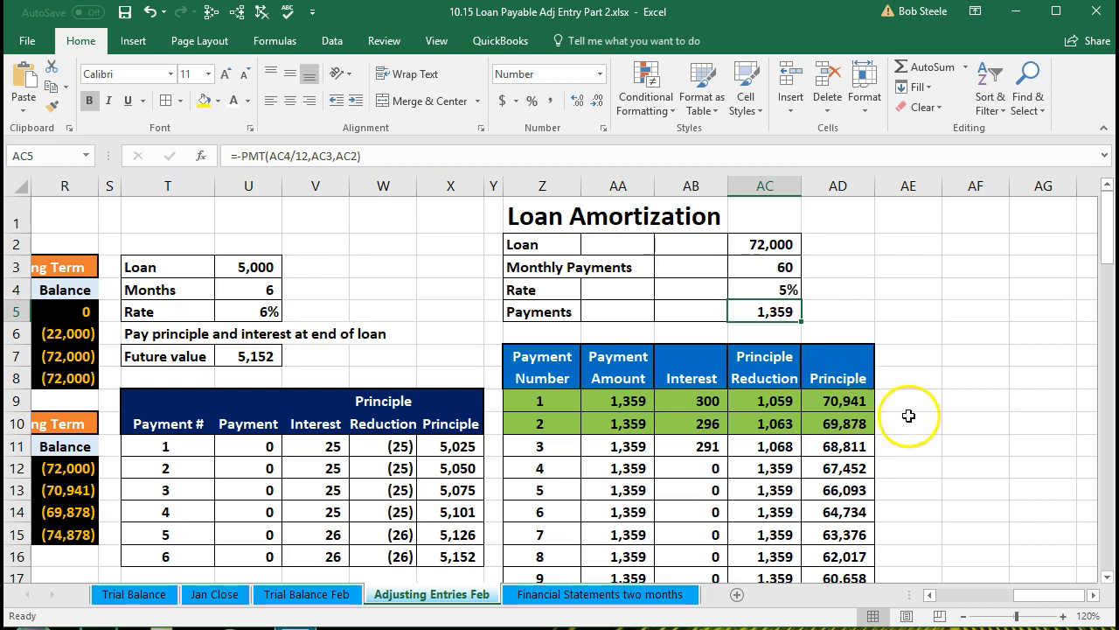
{"action": "scroll", "coordinate": [943, 400], "scroll_direction": "down", "scroll_amount": 1}
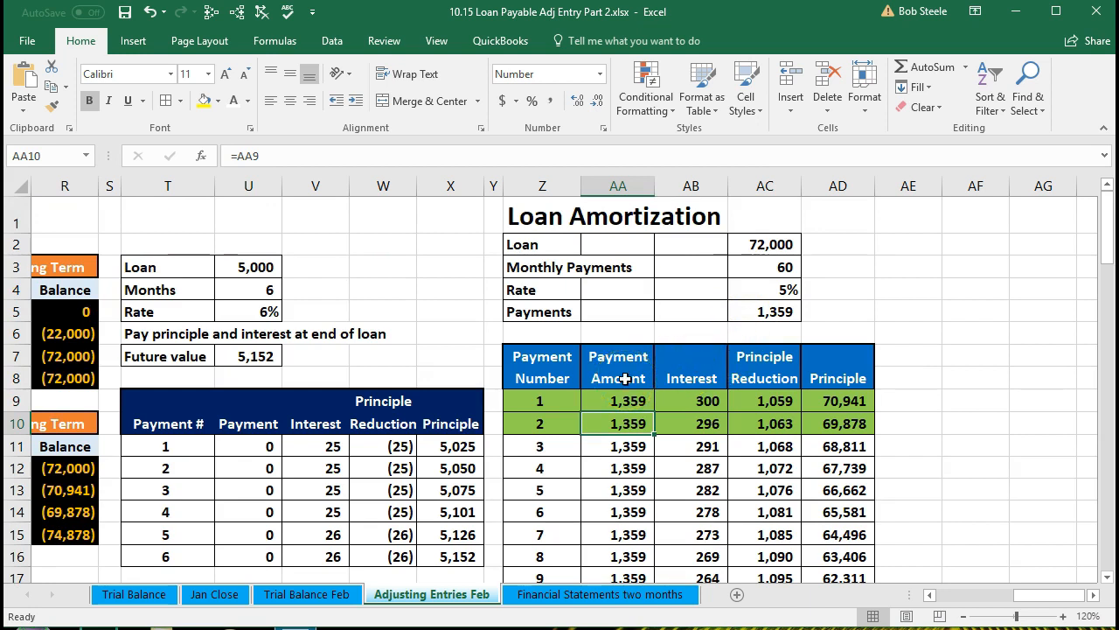
{"action": "left_click", "coordinate": [743, 245]}
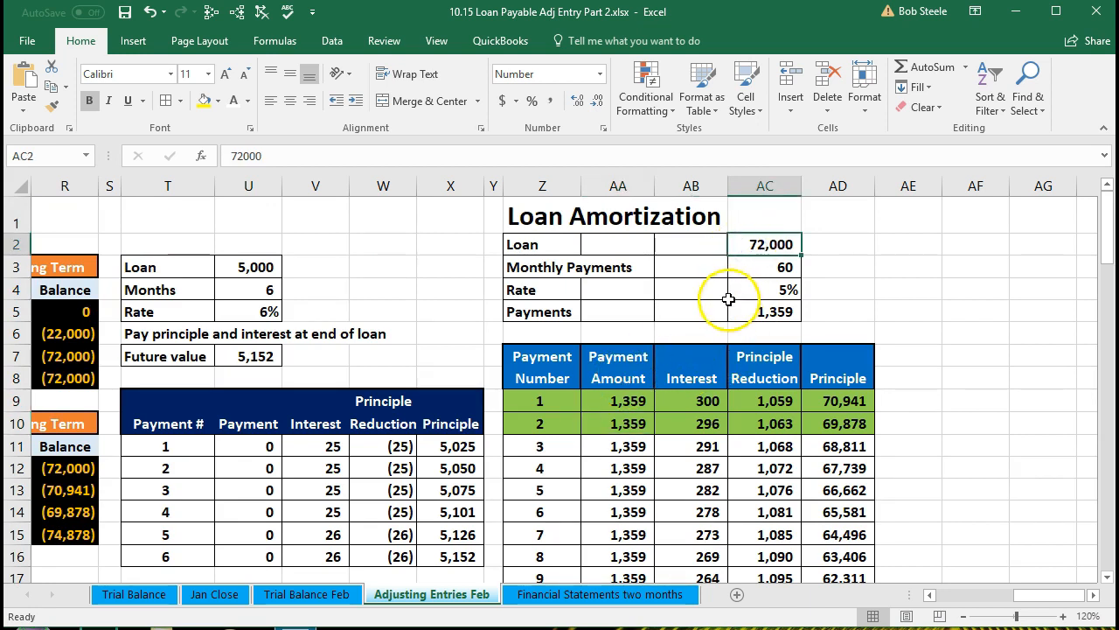
{"action": "left_click", "coordinate": [544, 400]}
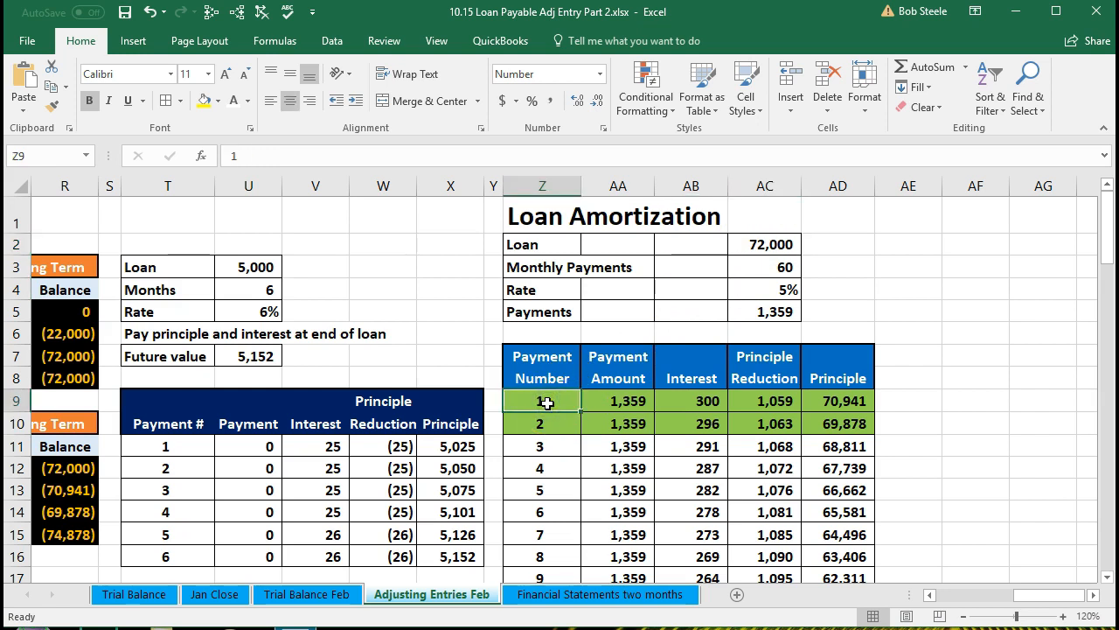
{"action": "left_click", "coordinate": [616, 404]}
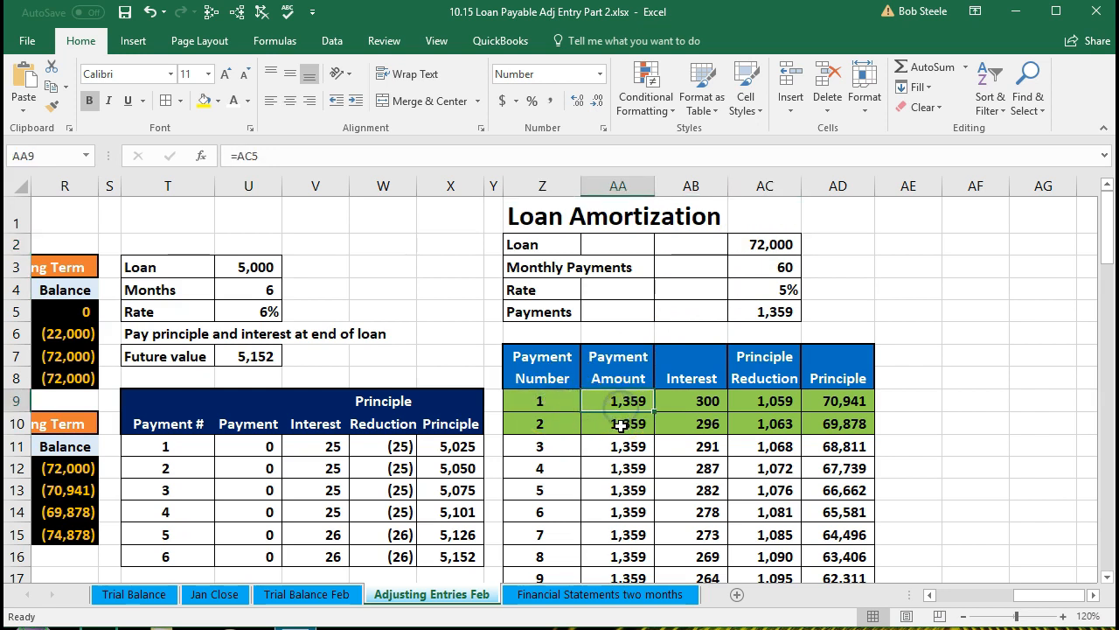
{"action": "left_click", "coordinate": [678, 403]}
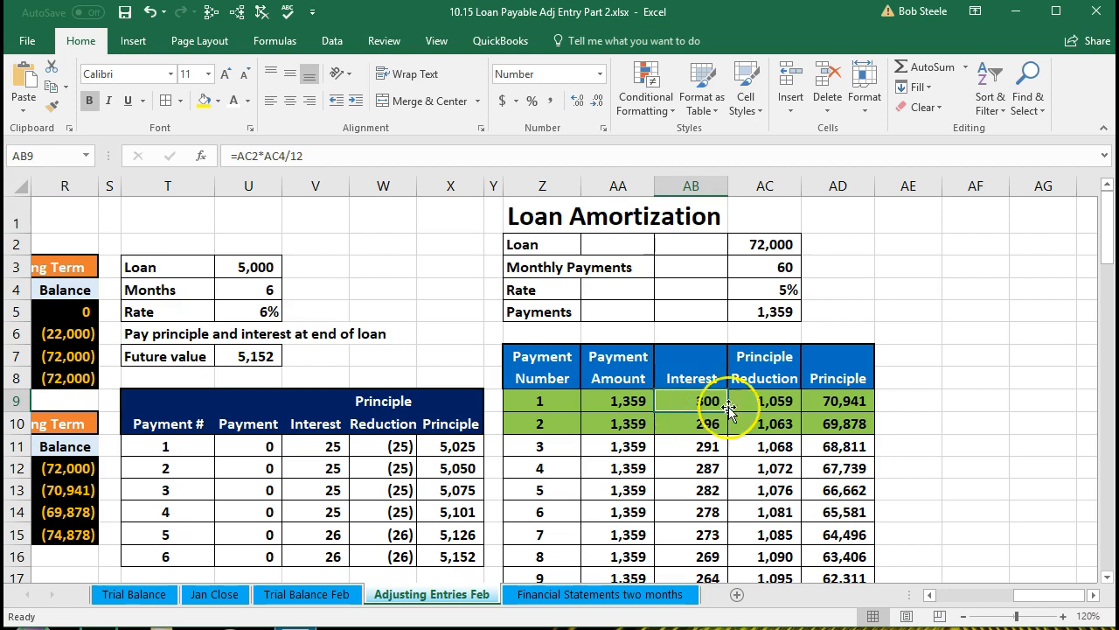
{"action": "left_click", "coordinate": [771, 400]}
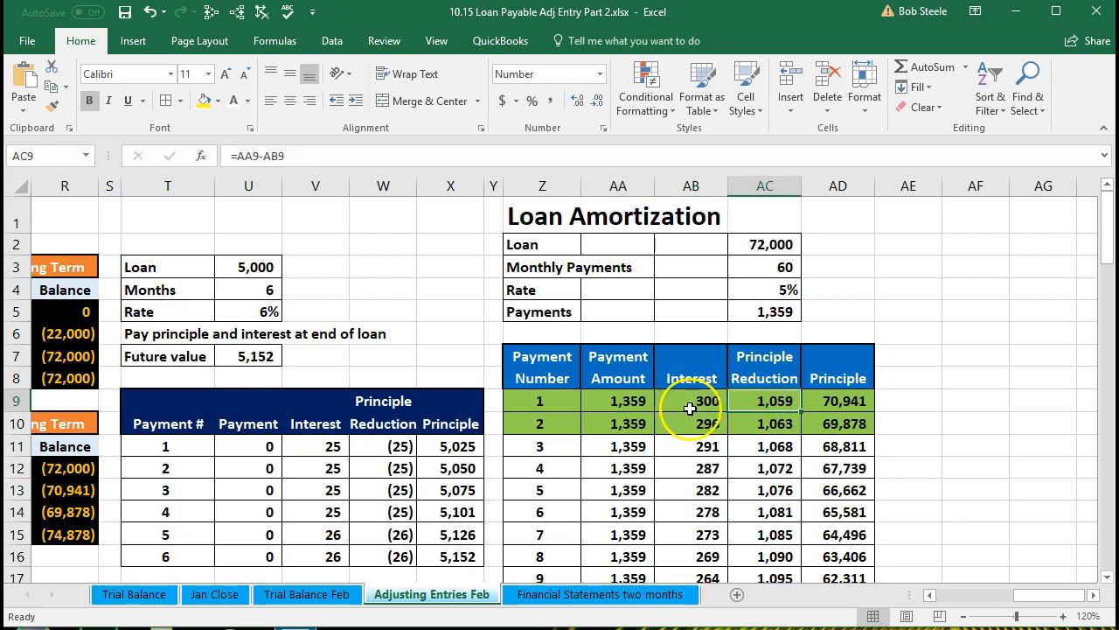
{"action": "left_click", "coordinate": [631, 401]}
{"action": "left_click", "coordinate": [691, 400]}
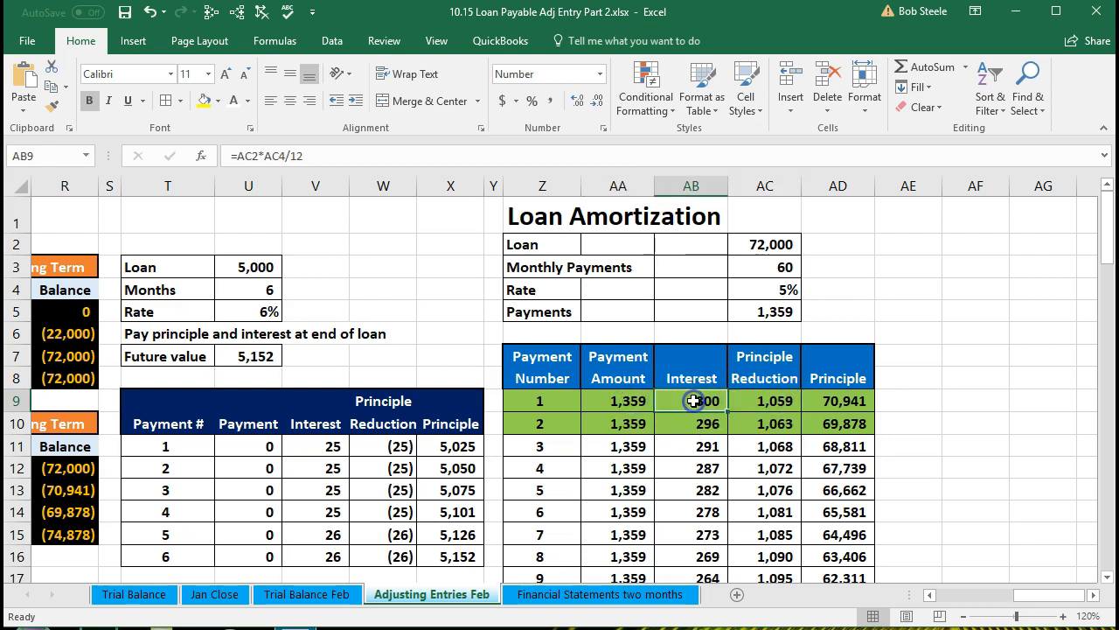
{"action": "left_click", "coordinate": [844, 398]}
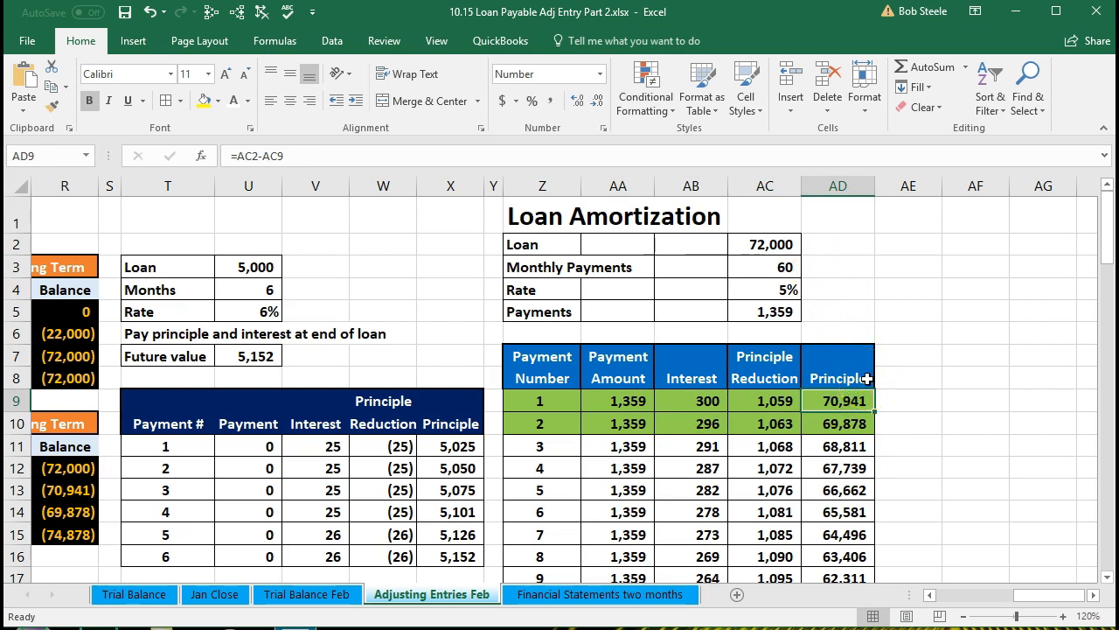
{"action": "left_click", "coordinate": [646, 423]}
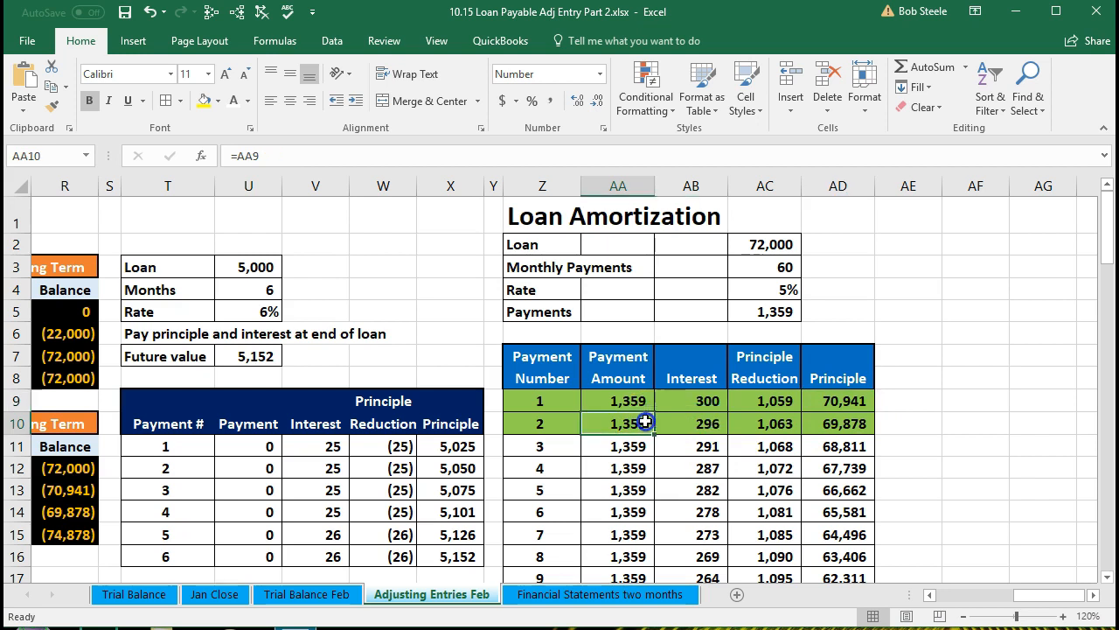
{"action": "left_click", "coordinate": [700, 423]}
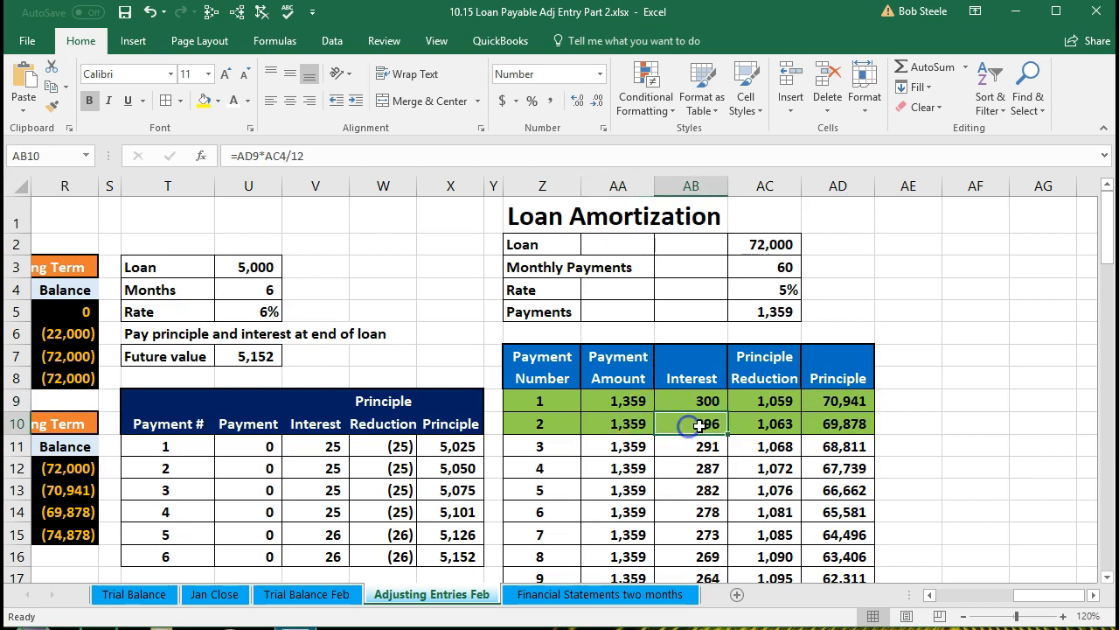
{"action": "left_click", "coordinate": [762, 423]}
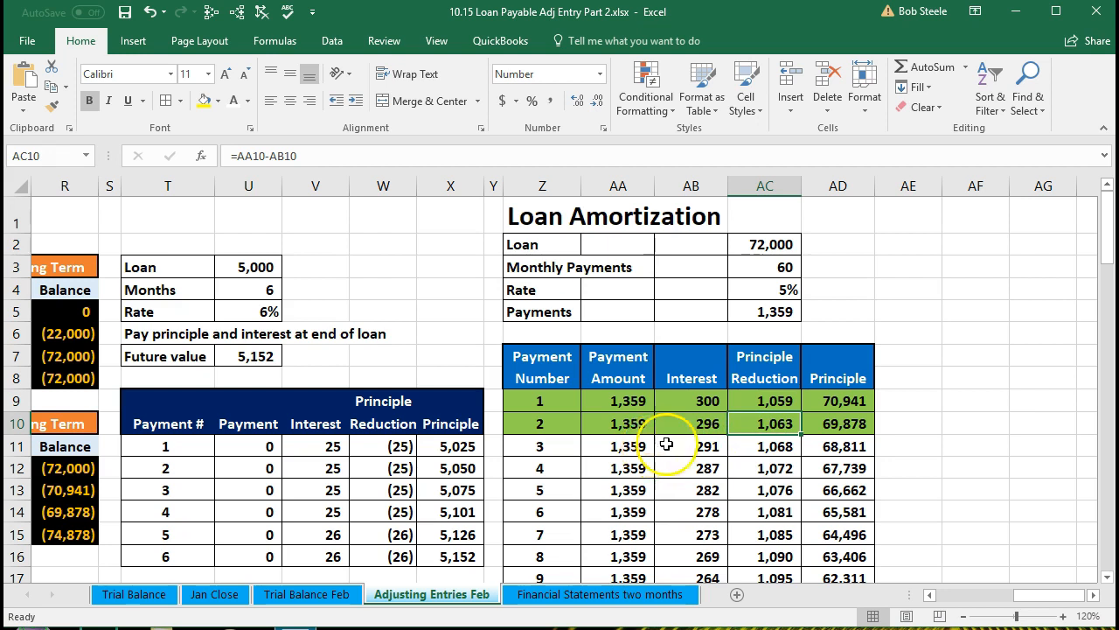
{"action": "left_click", "coordinate": [848, 423]}
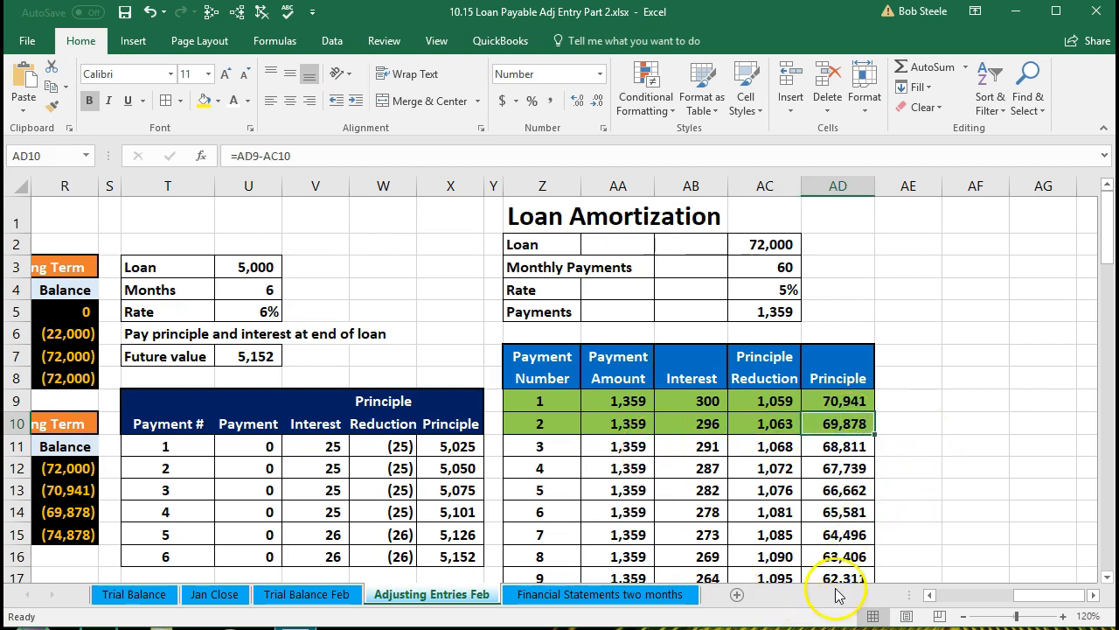
Compare the credits and balances in the second Loan Payable - Long Term T-account with the amortization schedule
{"action": "left_click", "coordinate": [930, 594]}
{"action": "left_click", "coordinate": [930, 595]}
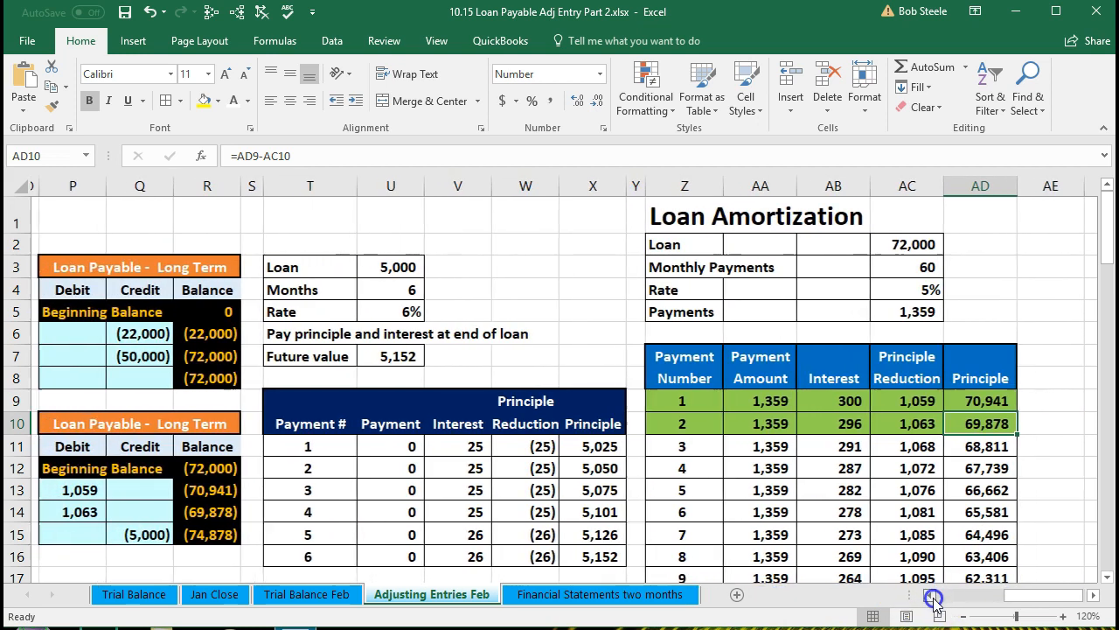
{"action": "left_click", "coordinate": [929, 595]}
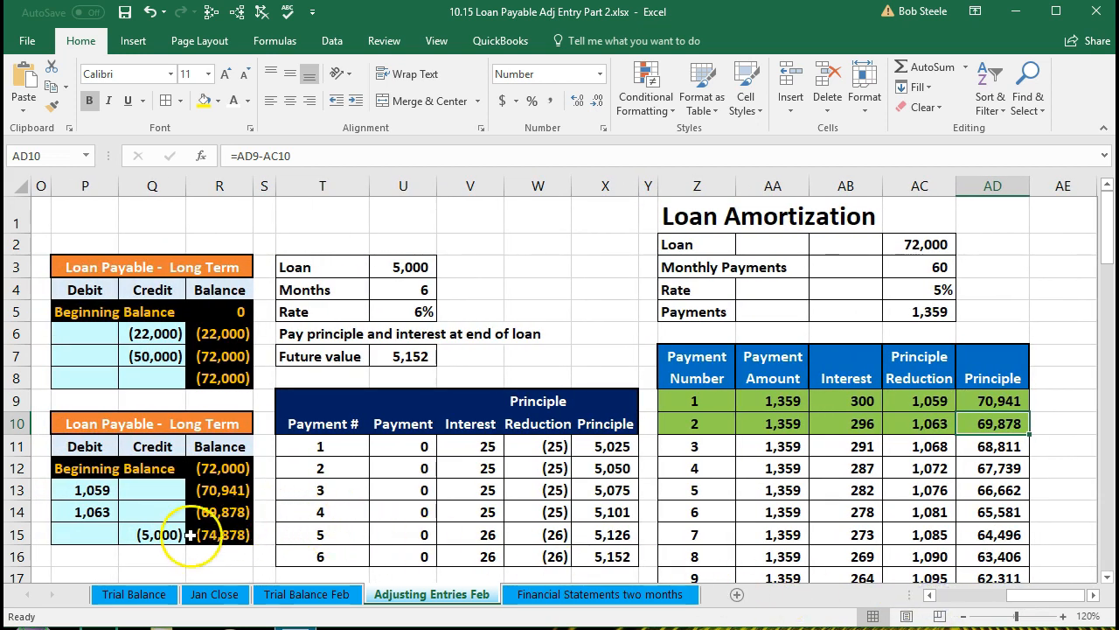
{"action": "left_click", "coordinate": [159, 535]}
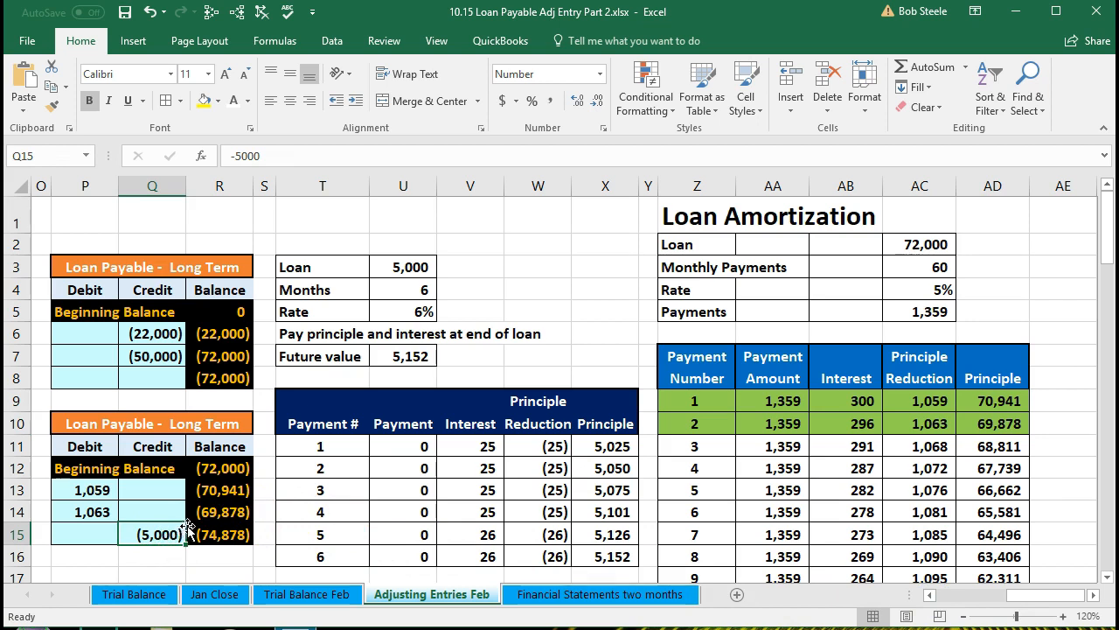
{"action": "left_click", "coordinate": [212, 513]}
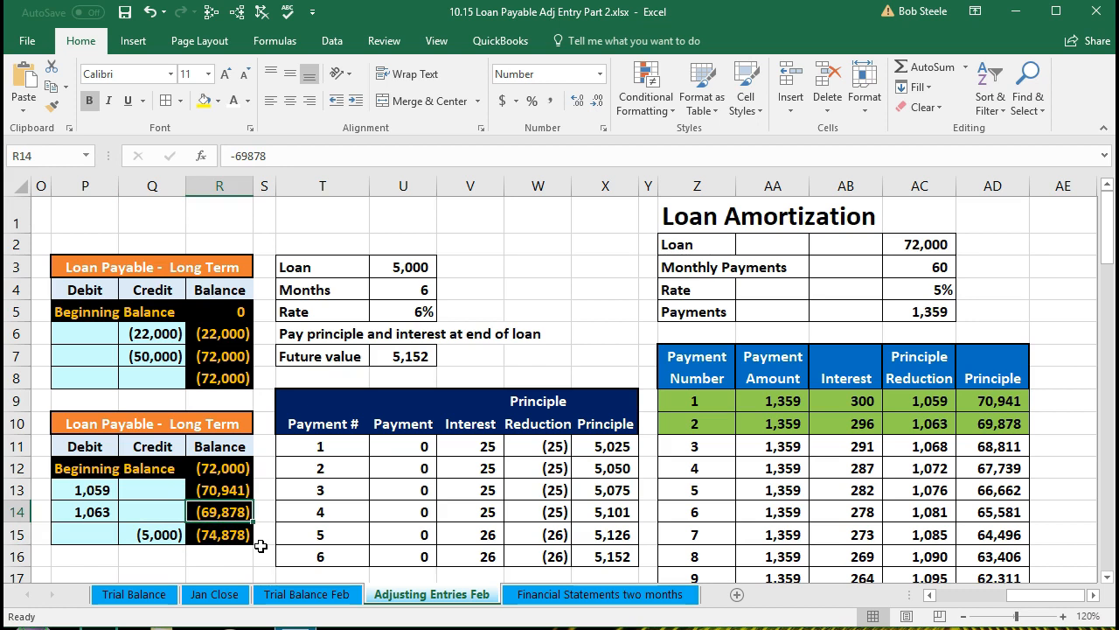
Examine the principal balances after the first payments, selecting payment numbers 1 to 4 and the first two principal balances
{"action": "left_click", "coordinate": [990, 426]}
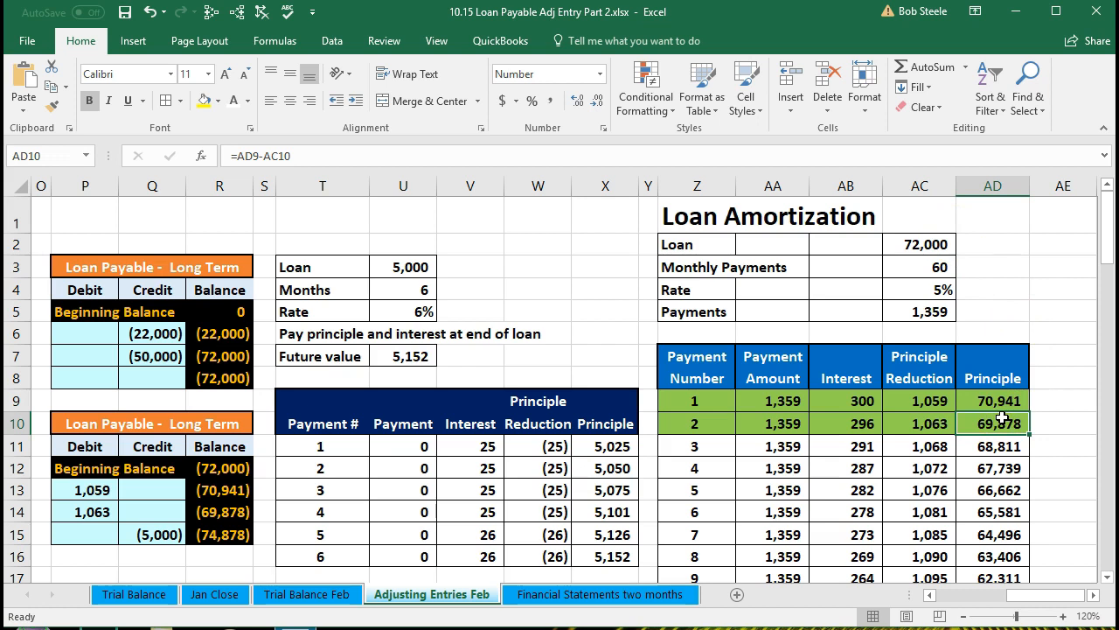
{"action": "key", "text": "Right"}
{"action": "key", "text": "Right"}
{"action": "key", "text": "Right"}
{"action": "key", "text": "Right"}
{"action": "key", "text": "Right"}
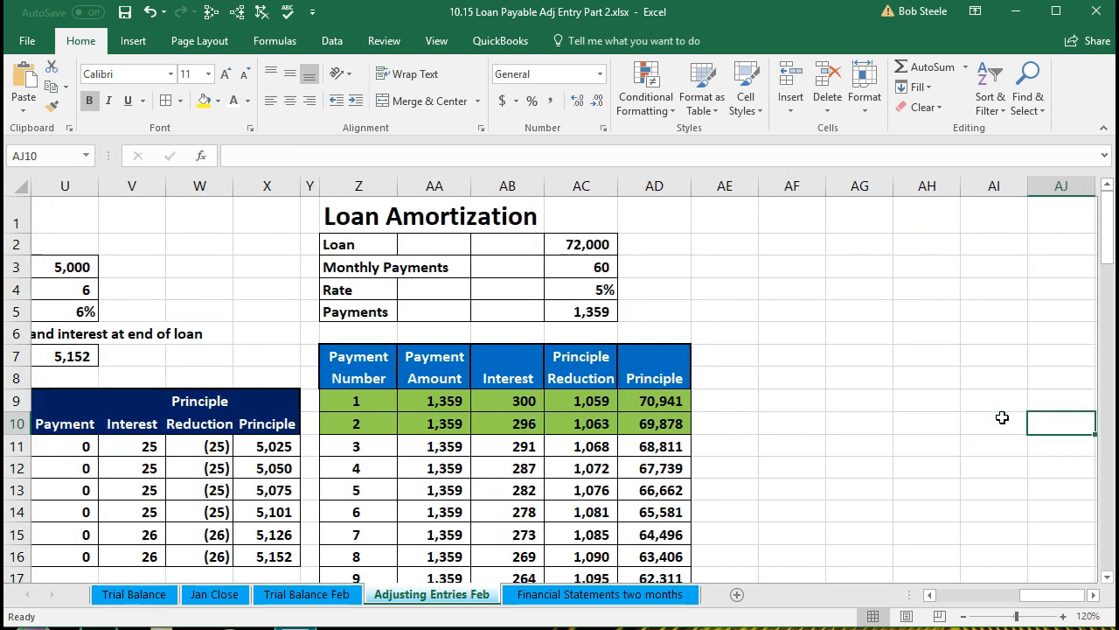
{"action": "left_click", "coordinate": [669, 422]}
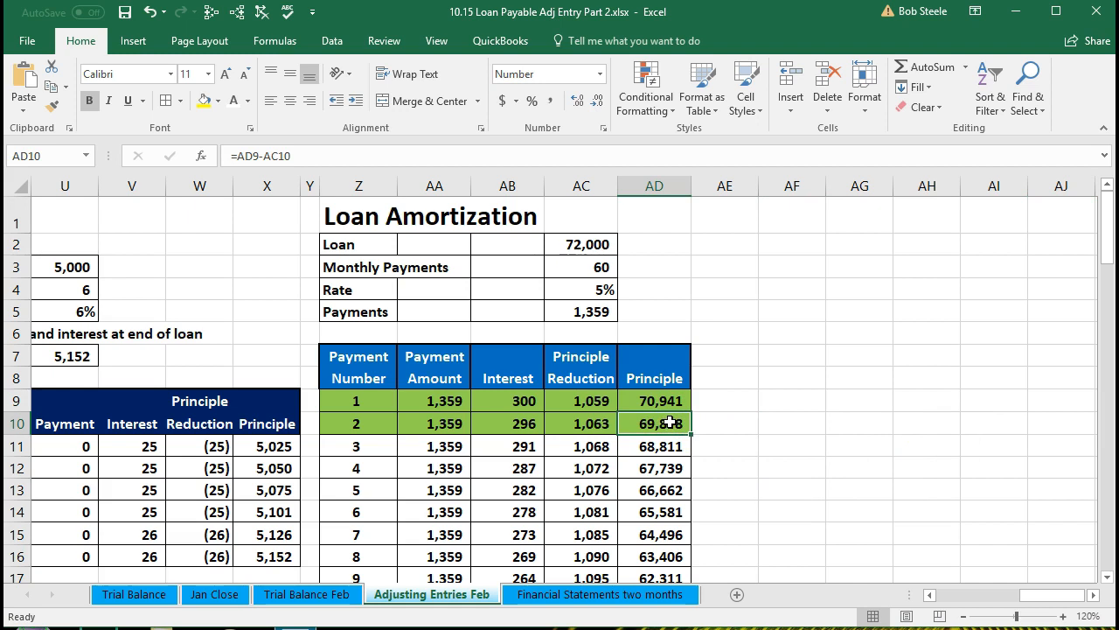
{"action": "scroll", "coordinate": [669, 422], "scroll_direction": "down", "scroll_amount": 1}
{"action": "left_click", "coordinate": [584, 365]}
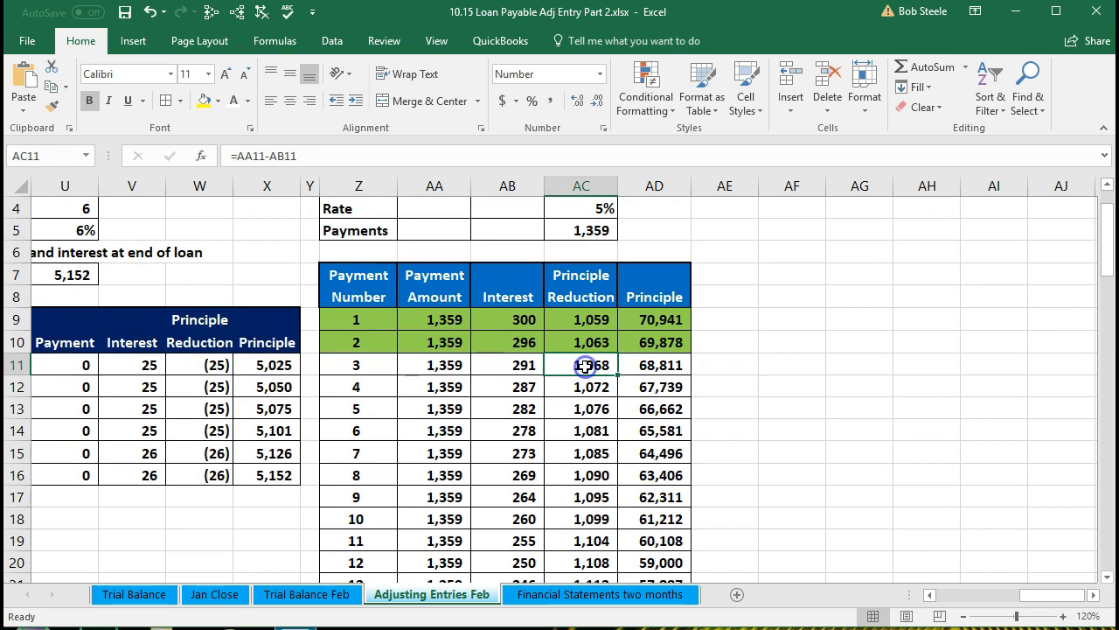
{"action": "left_click", "coordinate": [653, 343]}
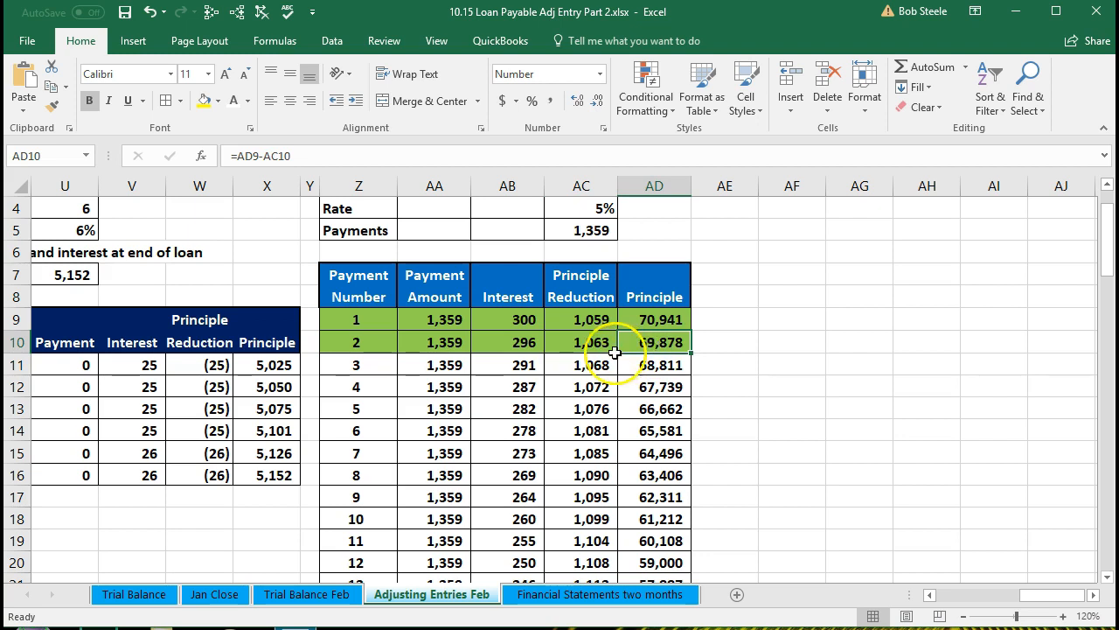
{"action": "left_click", "coordinate": [360, 323]}
{"action": "left_click_drag", "start_coordinate": [360, 323], "coordinate": [361, 379]}
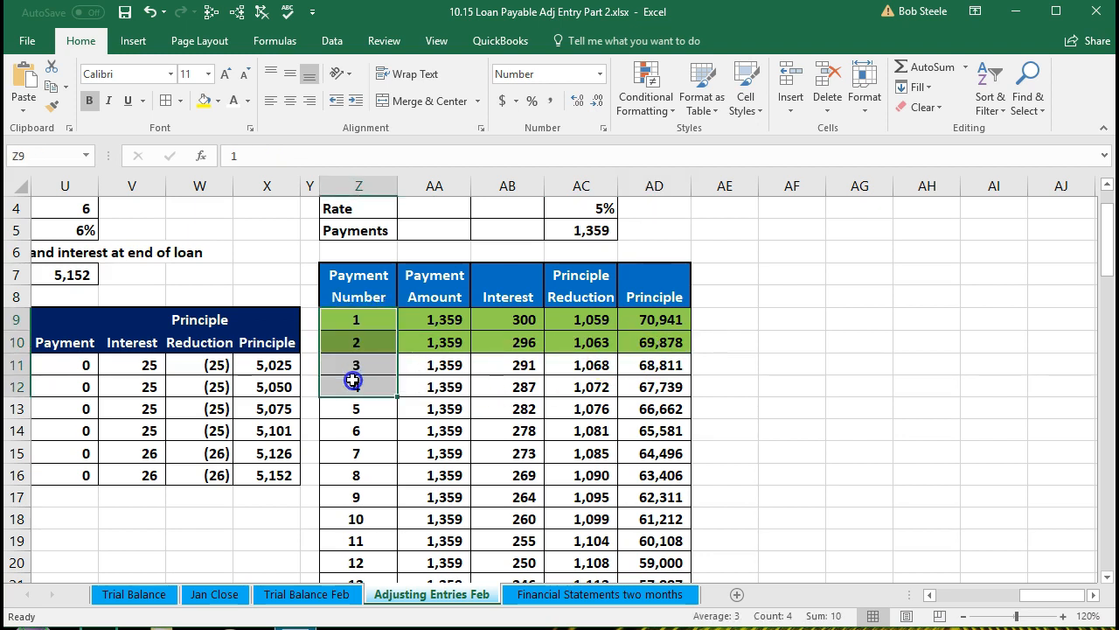
{"action": "left_click_drag", "start_coordinate": [647, 320], "coordinate": [660, 343]}
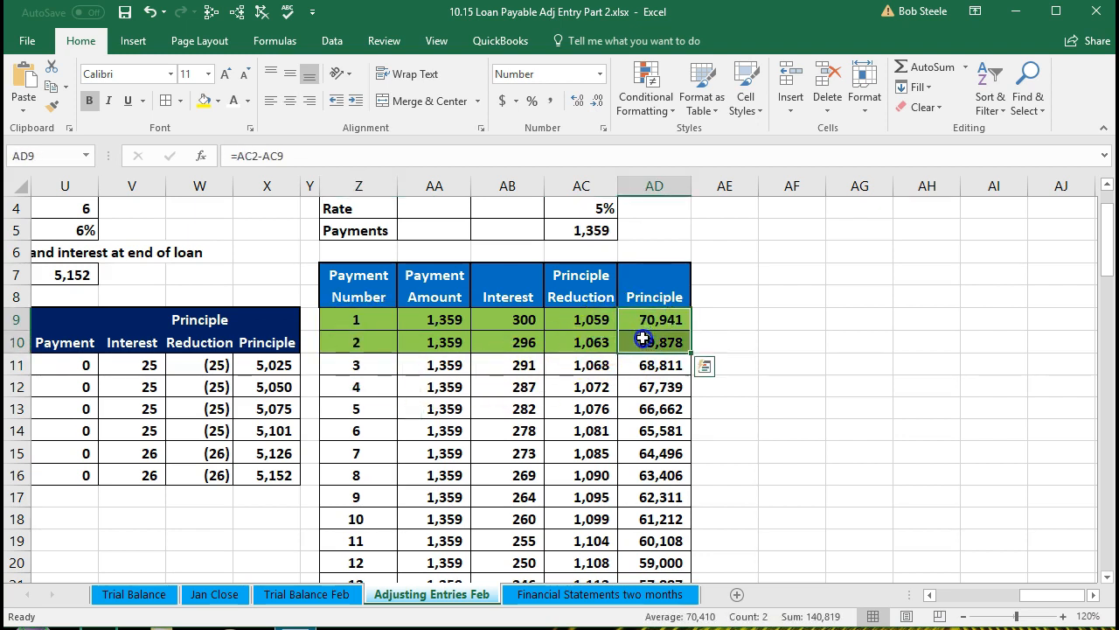
Scroll through the amortization schedule to the final payment's principal balance
{"action": "scroll", "coordinate": [657, 354], "scroll_direction": "down", "scroll_amount": 8}
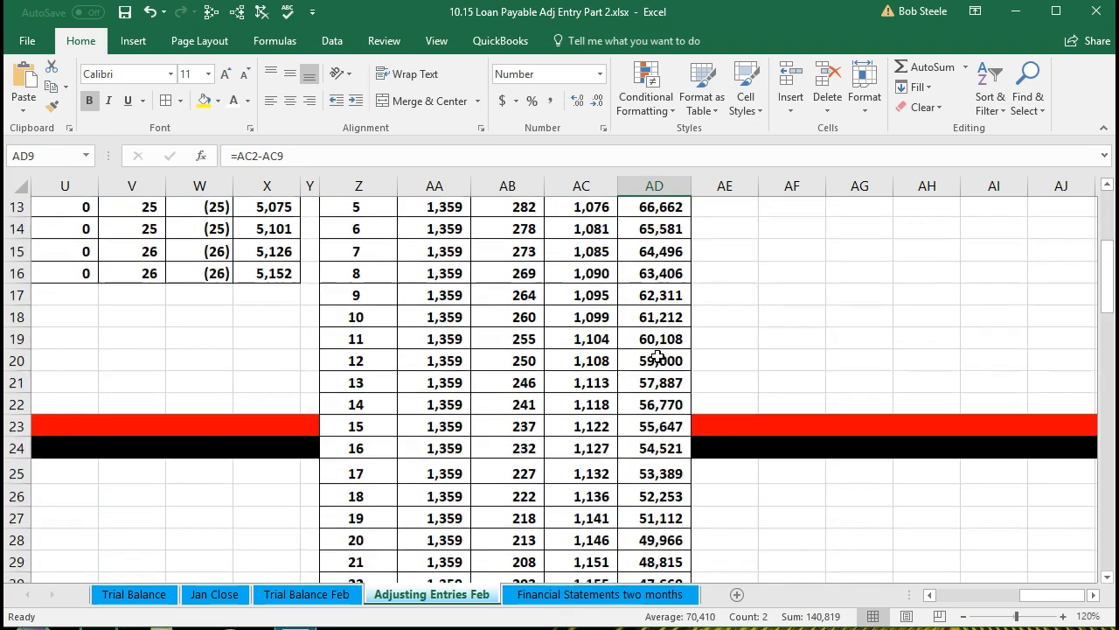
{"action": "scroll", "coordinate": [658, 354], "scroll_direction": "down", "scroll_amount": 8}
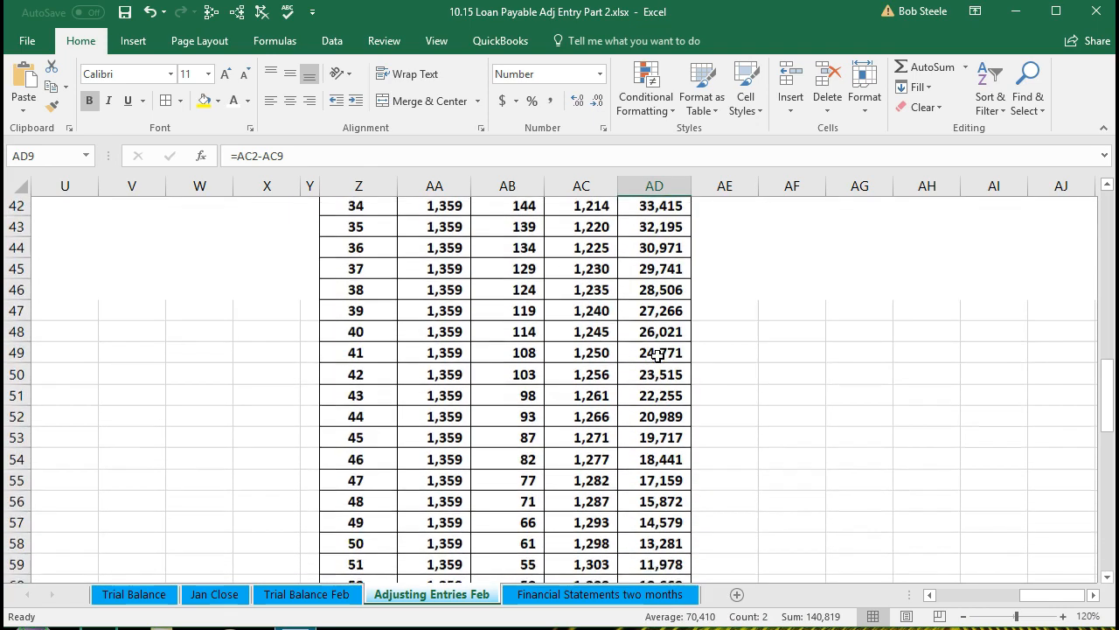
{"action": "scroll", "coordinate": [658, 354], "scroll_direction": "down", "scroll_amount": 1}
{"action": "left_click", "coordinate": [670, 483]}
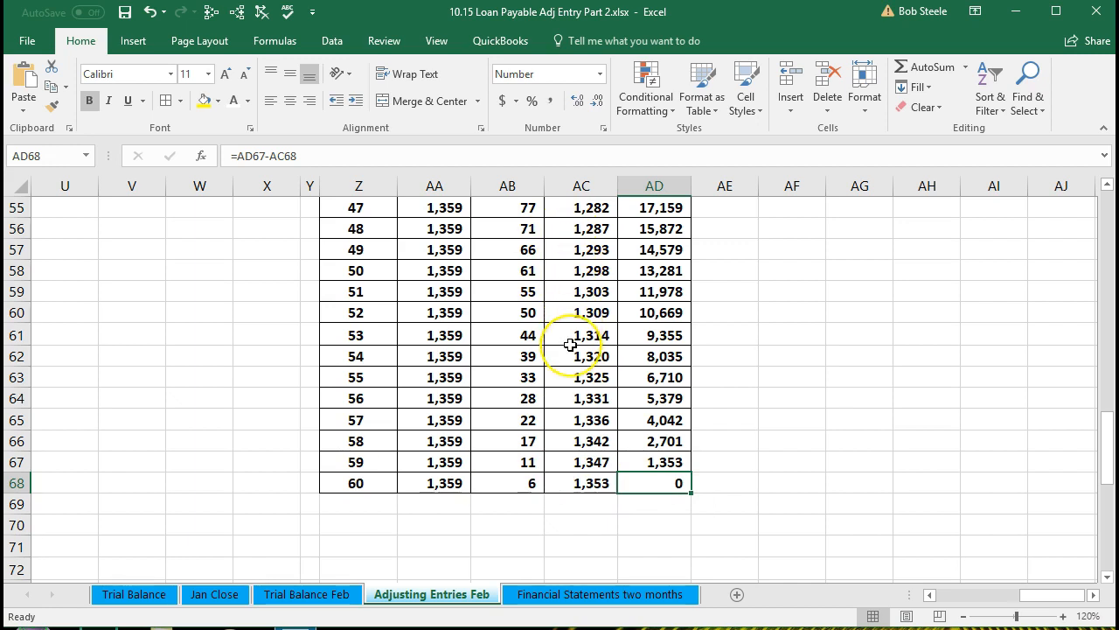
{"action": "scroll", "coordinate": [736, 343], "scroll_direction": "up", "scroll_amount": 5}
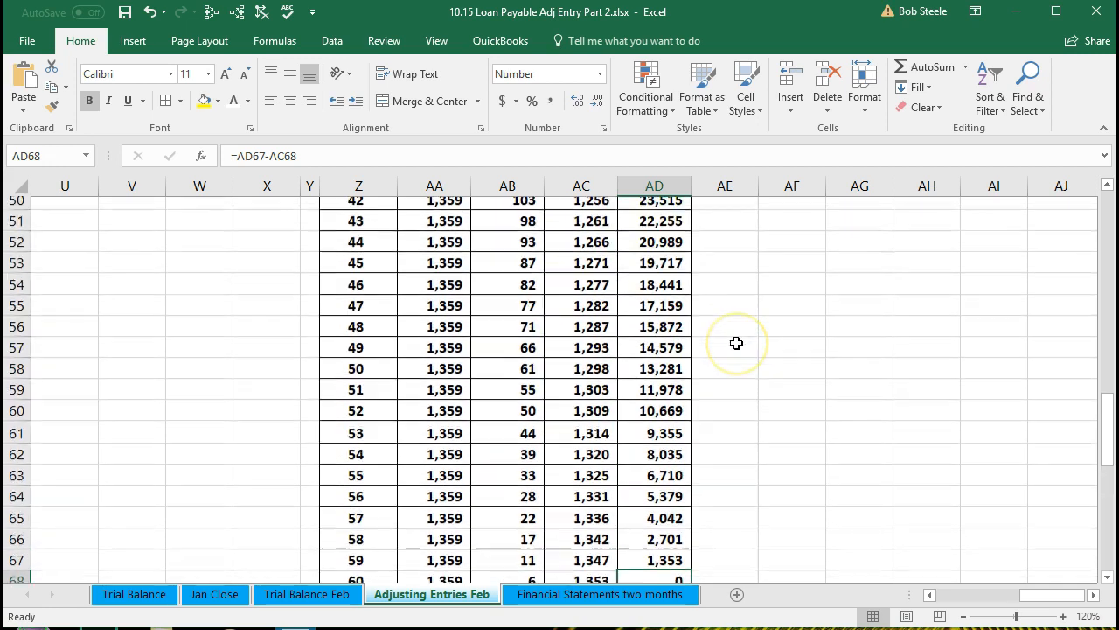
Highlight the principal reductions for payments 3 through 14 in yellow
{"action": "scroll", "coordinate": [736, 343], "scroll_direction": "up", "scroll_amount": 10}
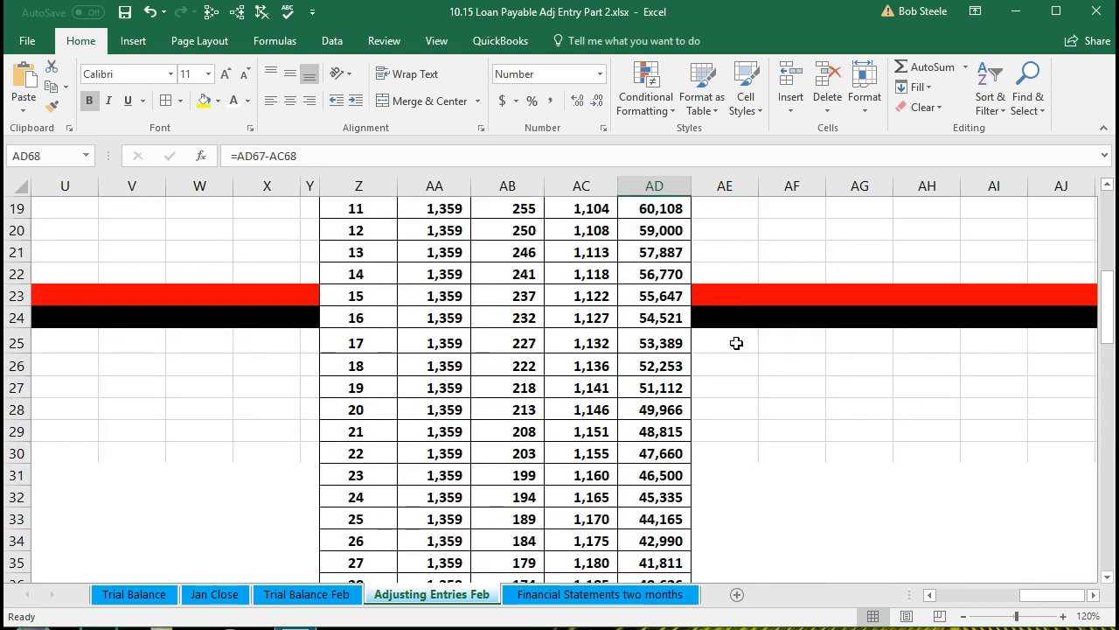
{"action": "scroll", "coordinate": [736, 343], "scroll_direction": "up", "scroll_amount": 3}
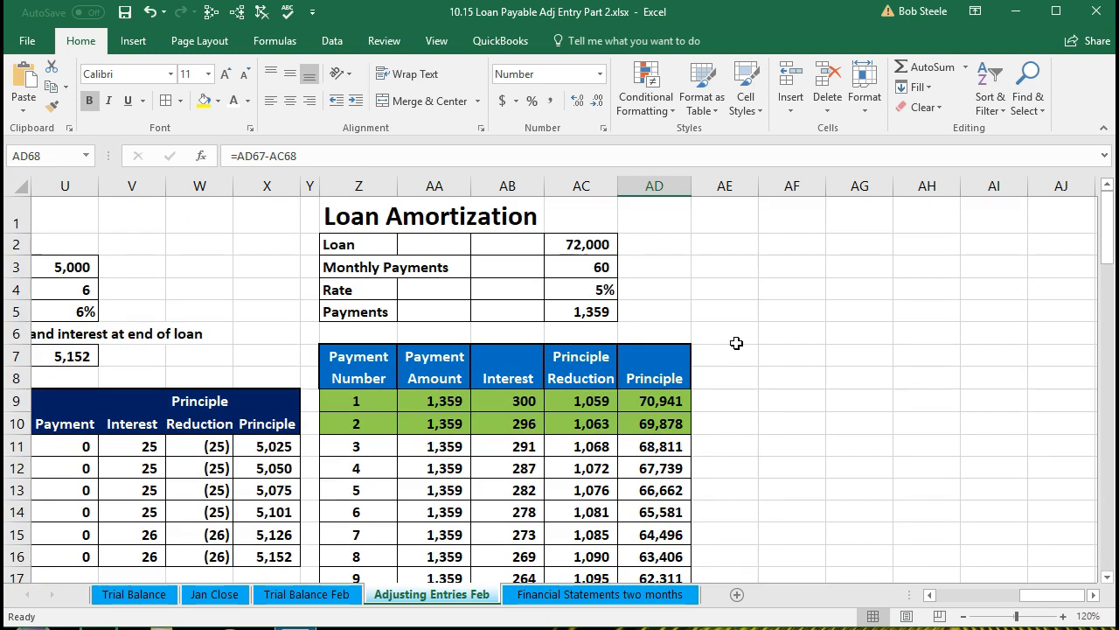
{"action": "left_click", "coordinate": [589, 306]}
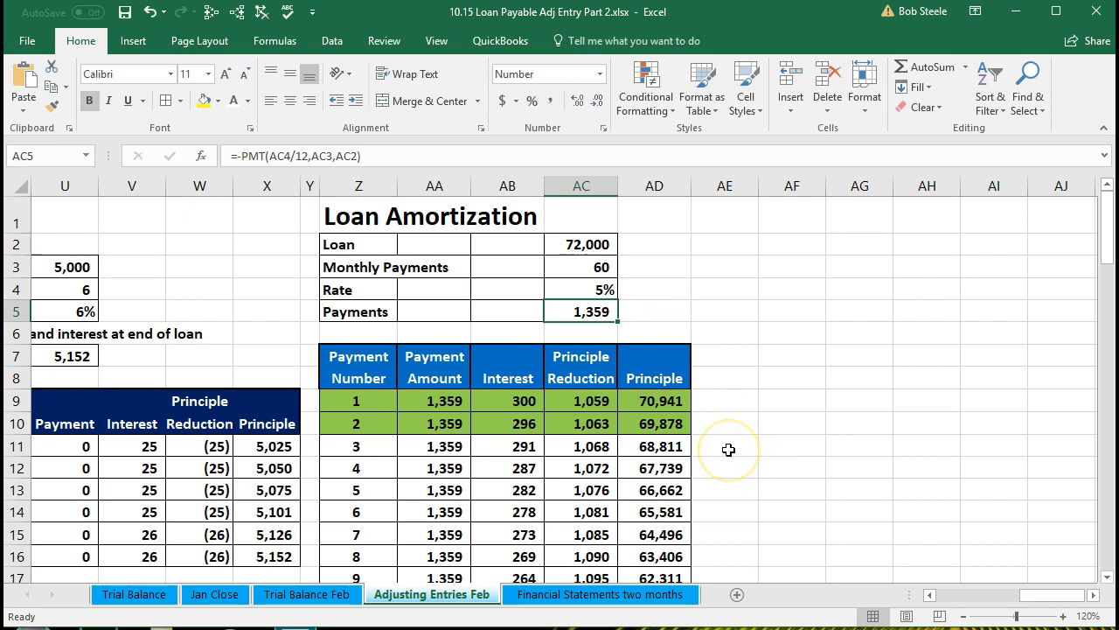
{"action": "left_click", "coordinate": [585, 447]}
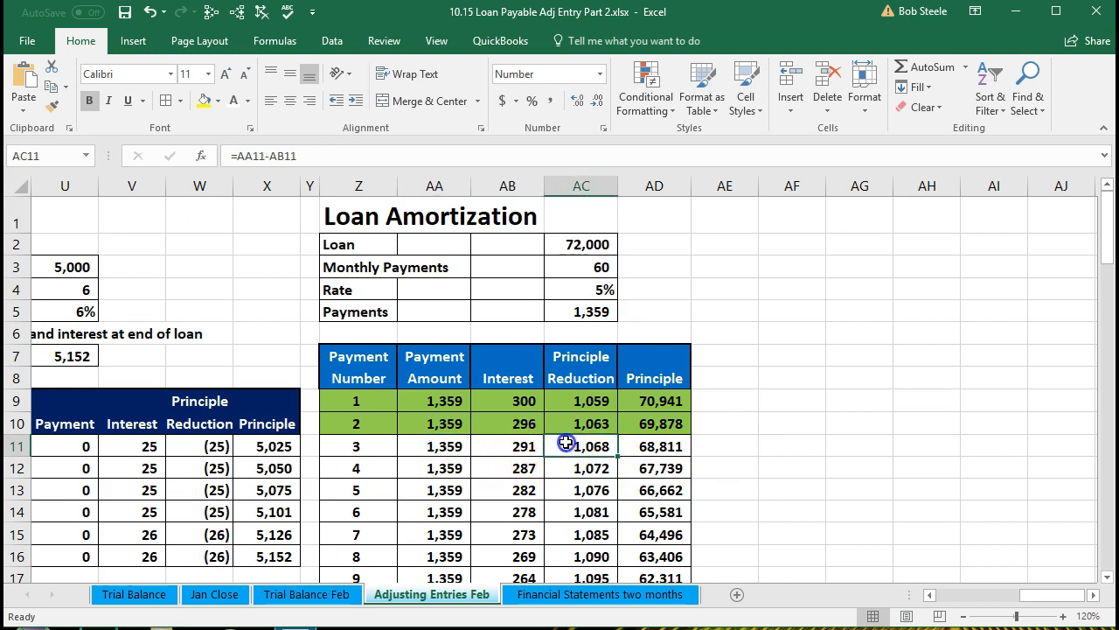
{"action": "left_click_drag", "start_coordinate": [567, 444], "coordinate": [581, 579]}
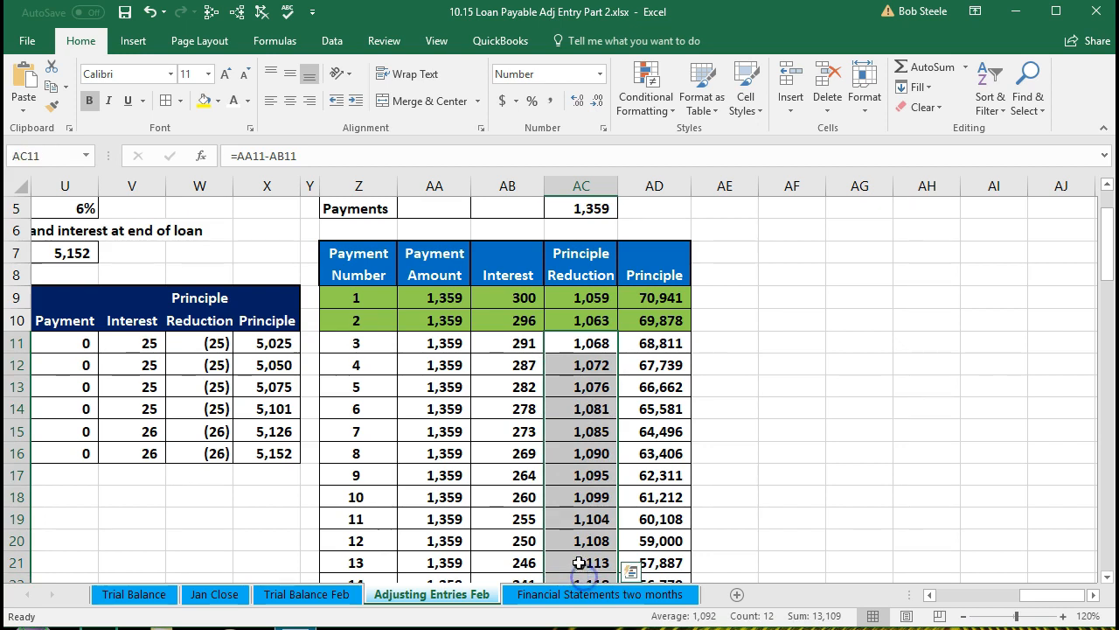
{"action": "scroll", "coordinate": [588, 437], "scroll_direction": "down", "scroll_amount": 1}
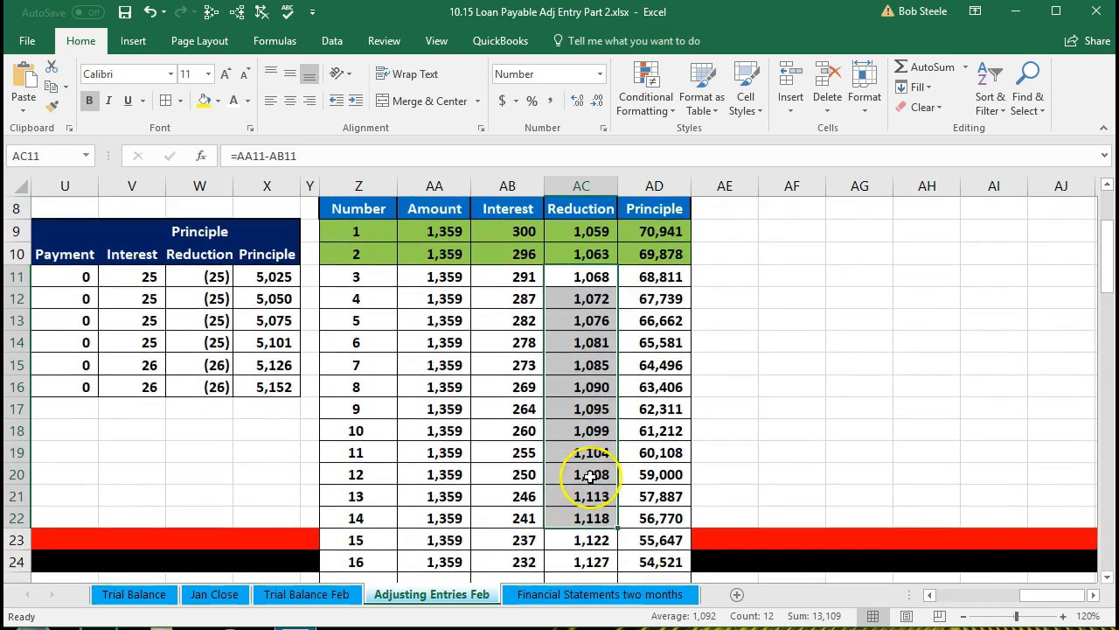
{"action": "right_click", "coordinate": [590, 324]}
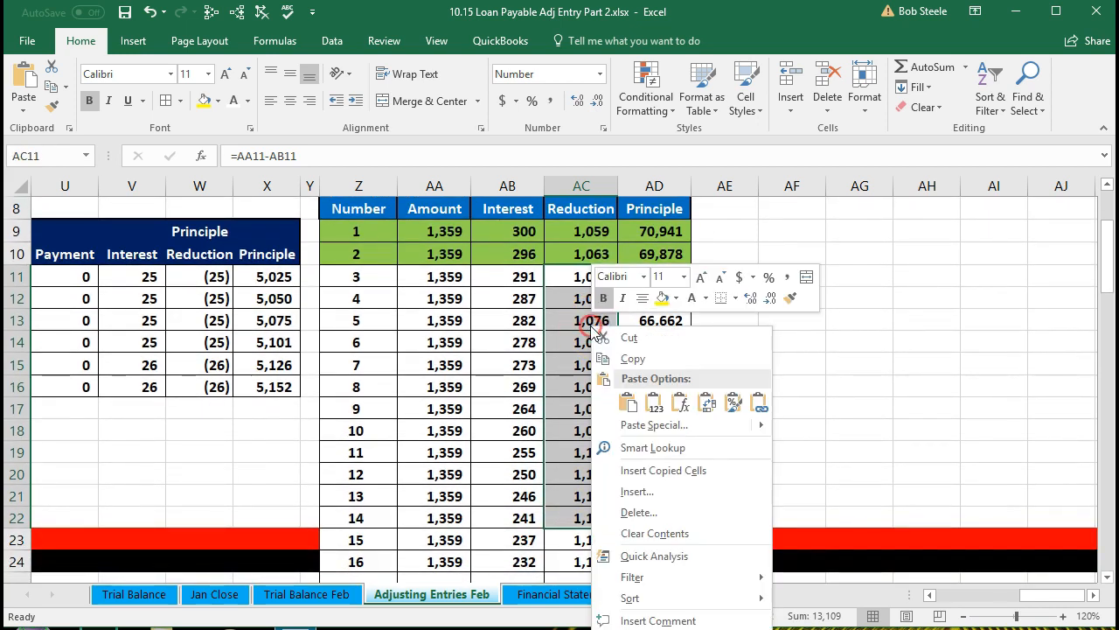
{"action": "left_click", "coordinate": [662, 298]}
{"action": "left_click", "coordinate": [589, 408]}
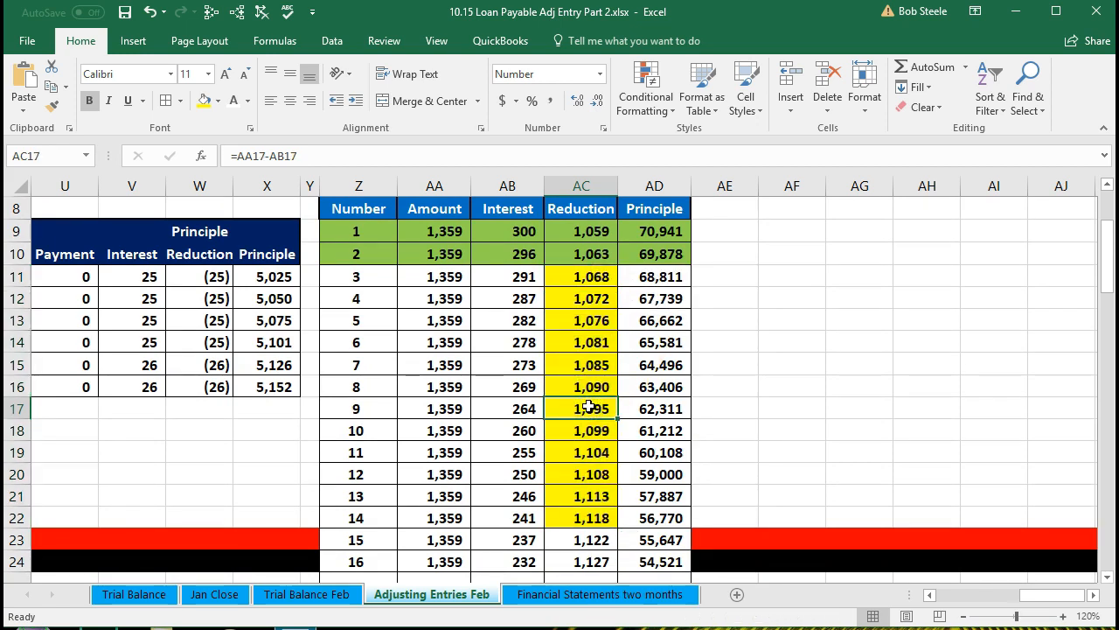
Sum the yellow principal reductions in AE10 as the current portion and fill that cell yellow
{"action": "left_click_drag", "start_coordinate": [564, 278], "coordinate": [562, 512]}
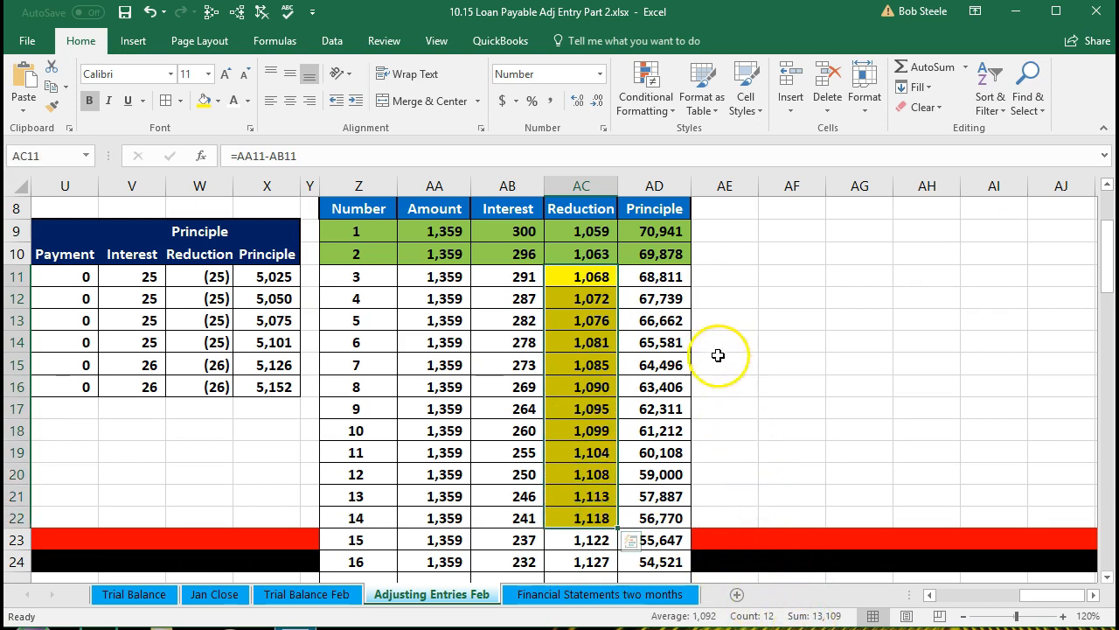
{"action": "left_click", "coordinate": [709, 275]}
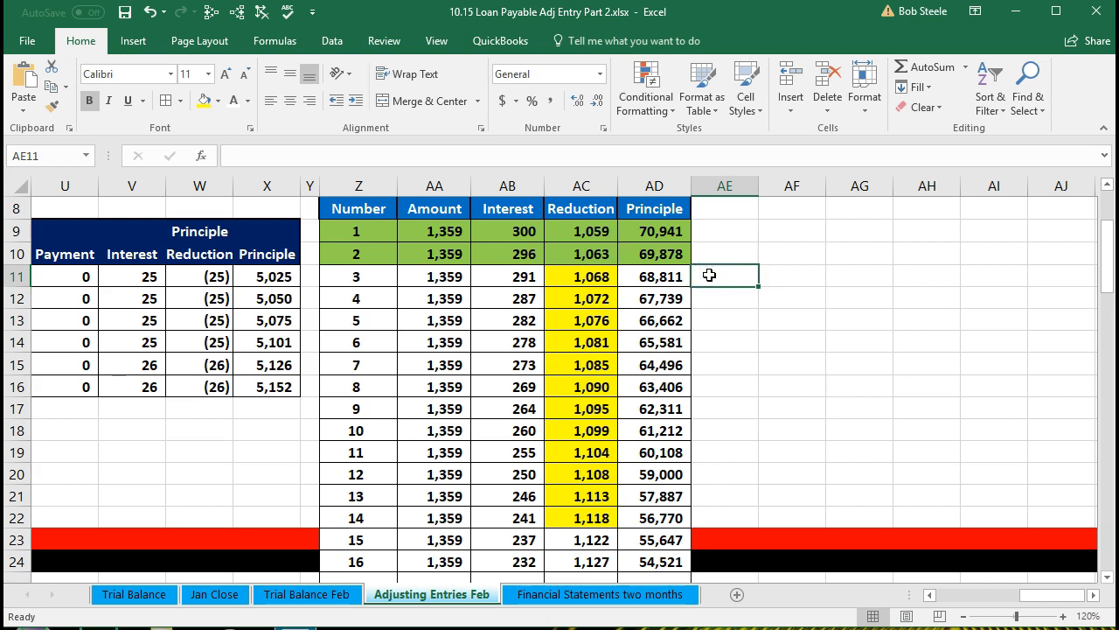
{"action": "left_click", "coordinate": [713, 254]}
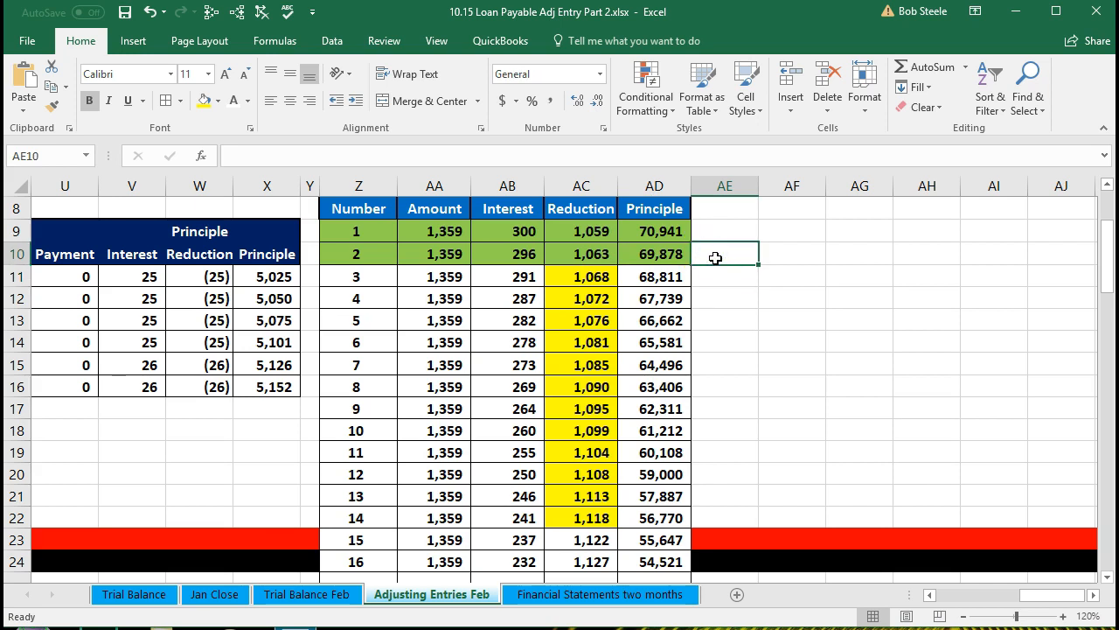
{"action": "type", "text": "=sum"}
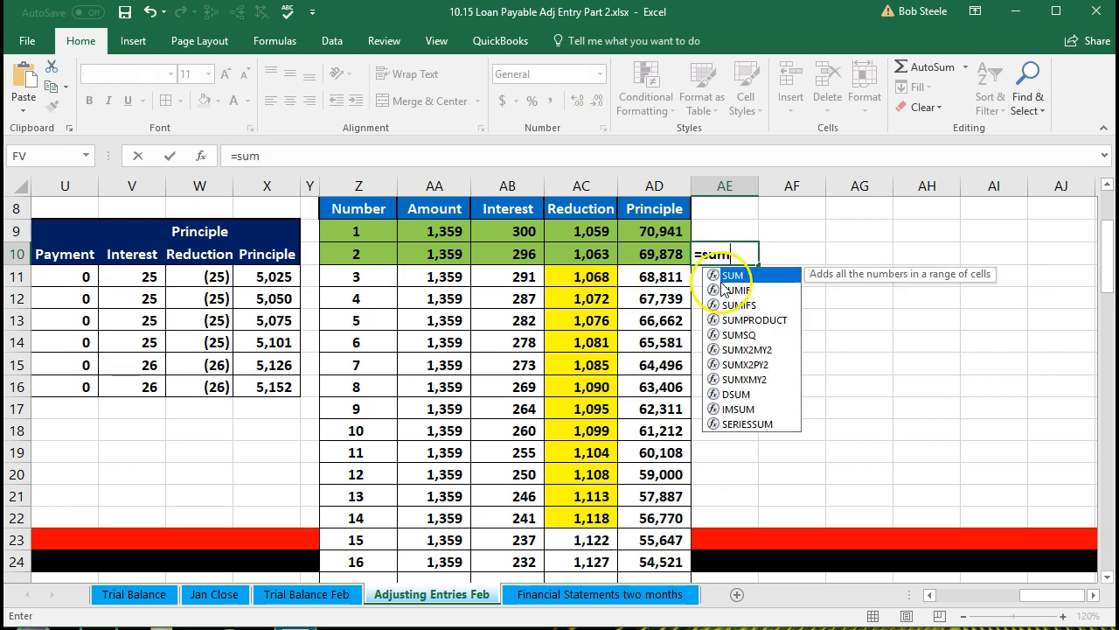
{"action": "key", "text": "Tab"}
{"action": "left_click_drag", "start_coordinate": [592, 280], "coordinate": [592, 517]}
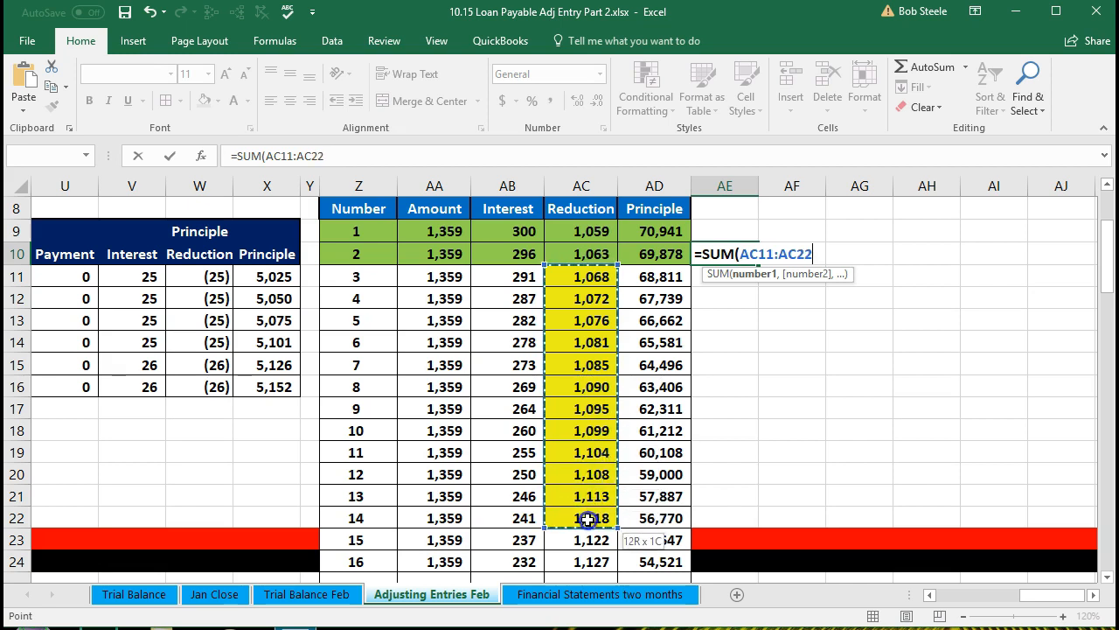
{"action": "key", "text": "Tab"}
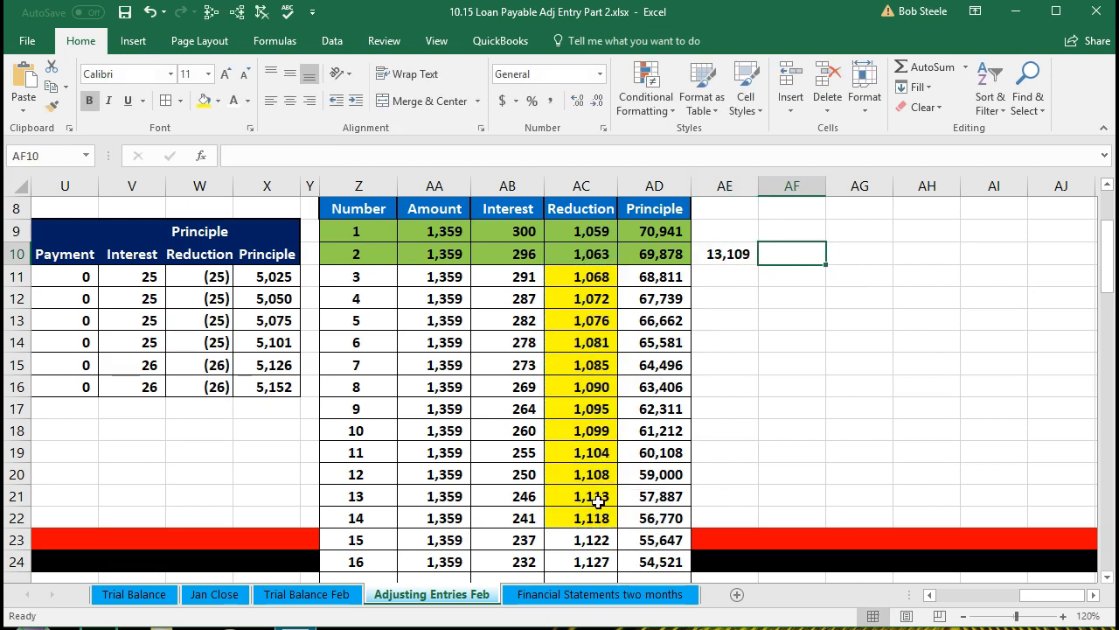
{"action": "left_click", "coordinate": [718, 252]}
{"action": "right_click", "coordinate": [718, 252]}
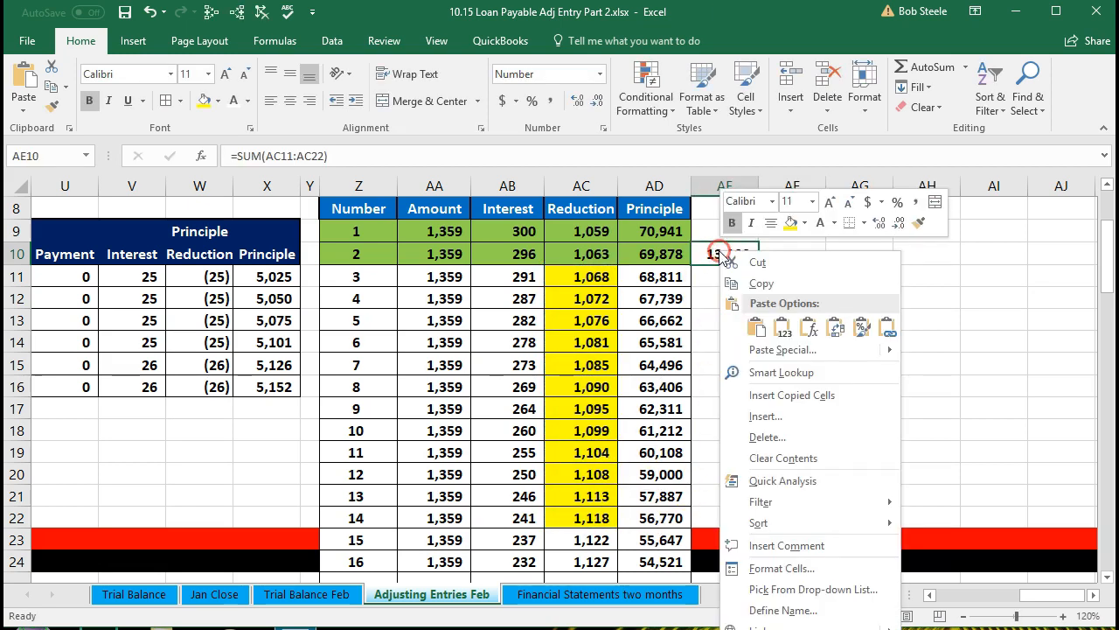
{"action": "left_click", "coordinate": [791, 225]}
{"action": "left_click", "coordinate": [787, 254]}
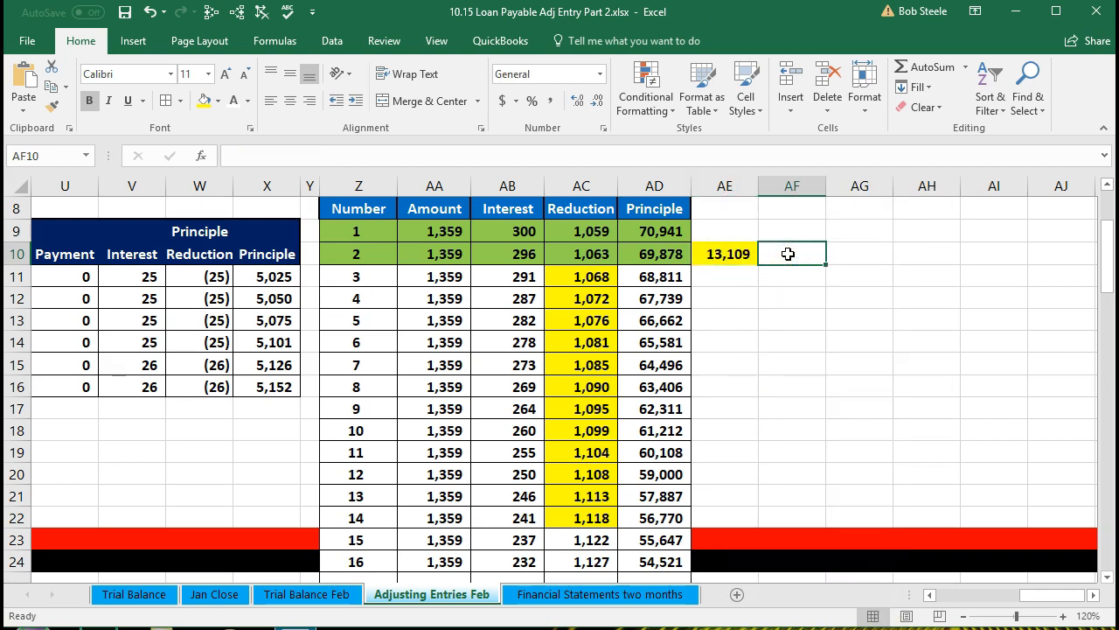
Compute the long-term portion in AF10 as the payment 2 principal balance minus the current portion
{"action": "left_click", "coordinate": [669, 254]}
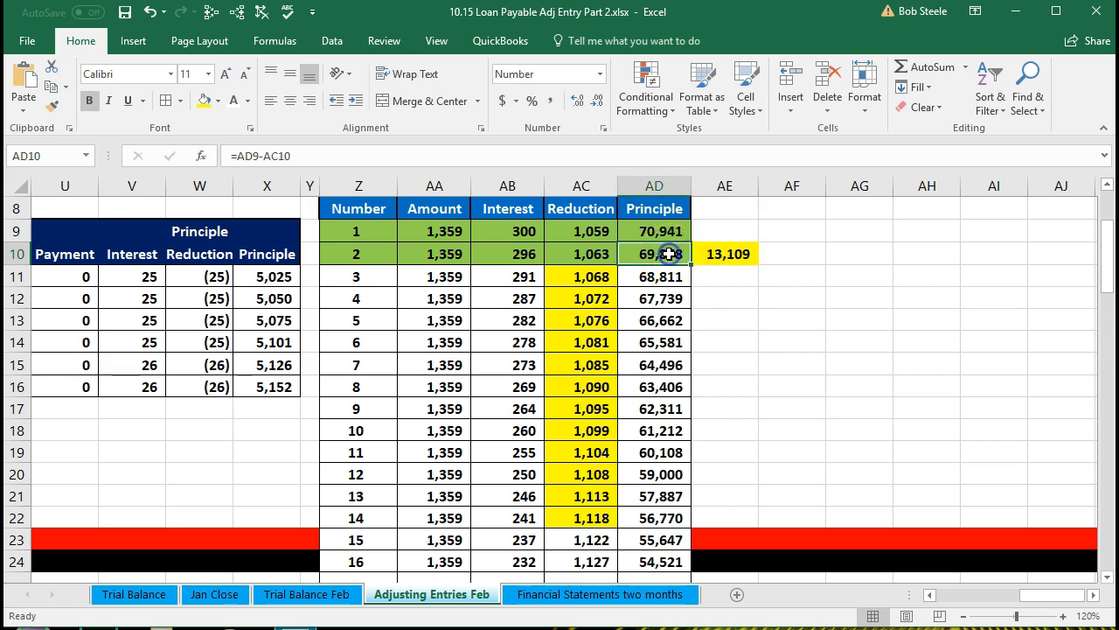
{"action": "left_click", "coordinate": [725, 254]}
{"action": "left_click", "coordinate": [786, 260]}
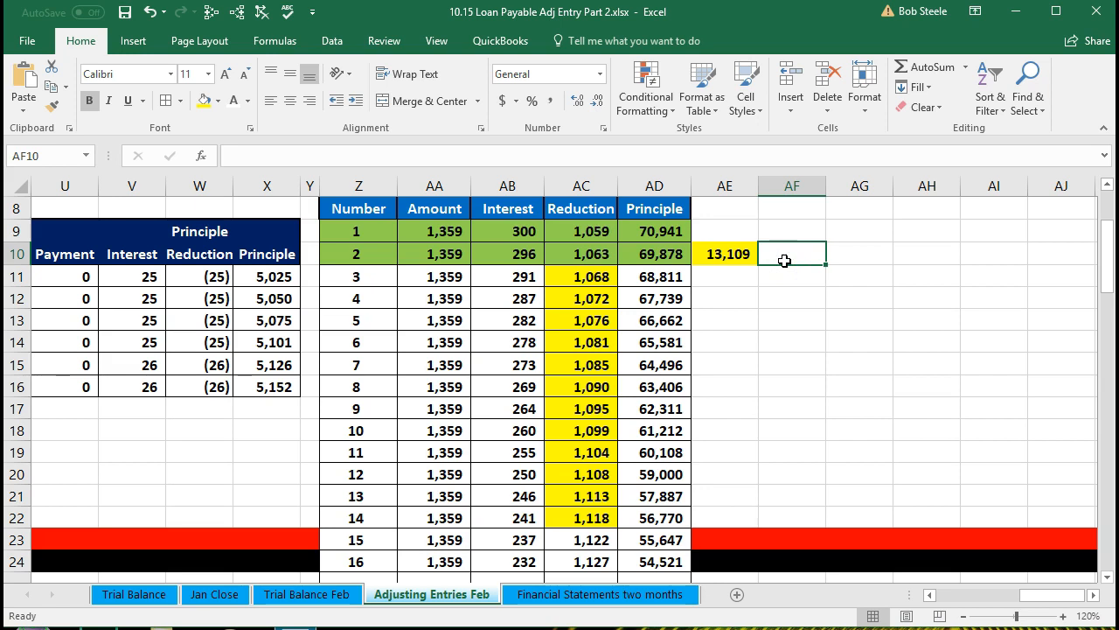
{"action": "type", "text": "="}
{"action": "left_click", "coordinate": [669, 252]}
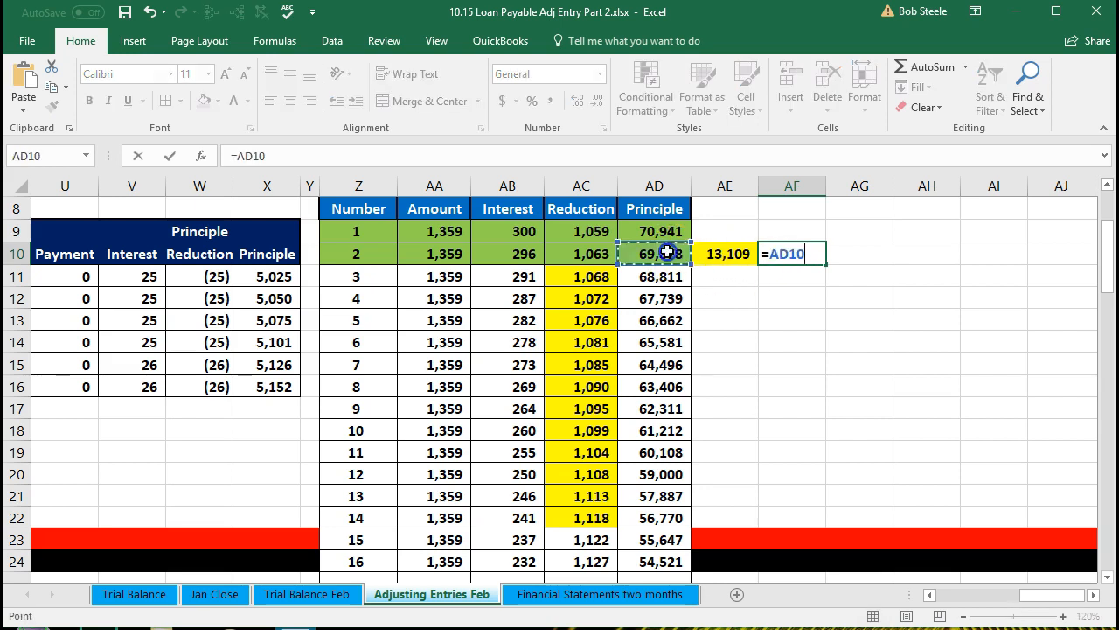
{"action": "type", "text": "-"}
{"action": "left_click", "coordinate": [708, 252]}
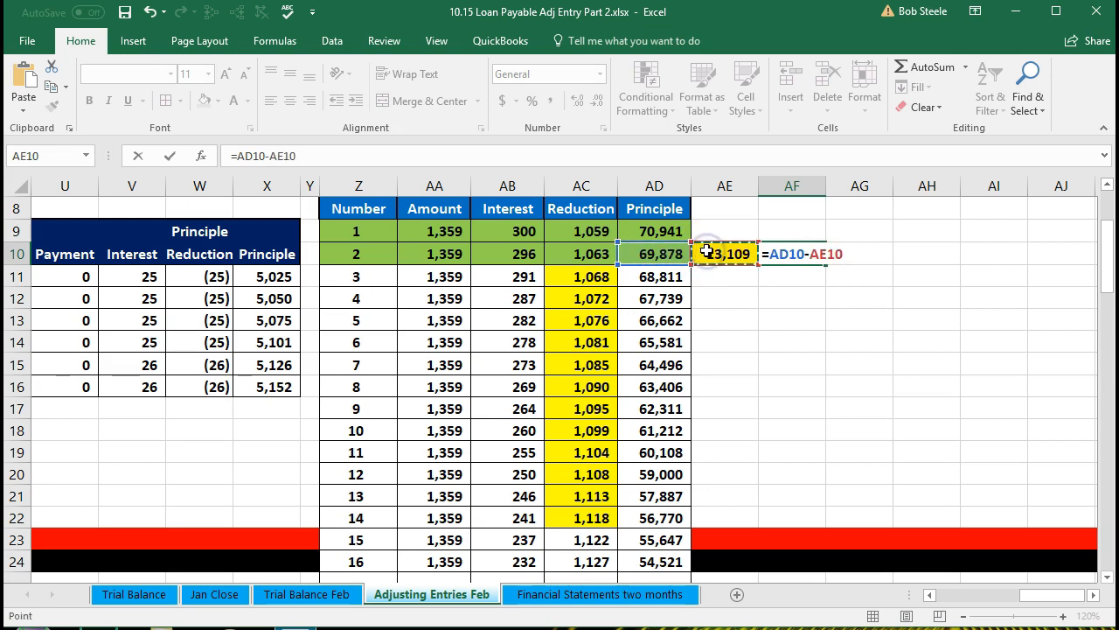
{"action": "key", "text": "Return"}
Label the three cells above as Current, Long Term and Total
{"action": "key", "text": "Up"}
{"action": "key", "text": "Up"}
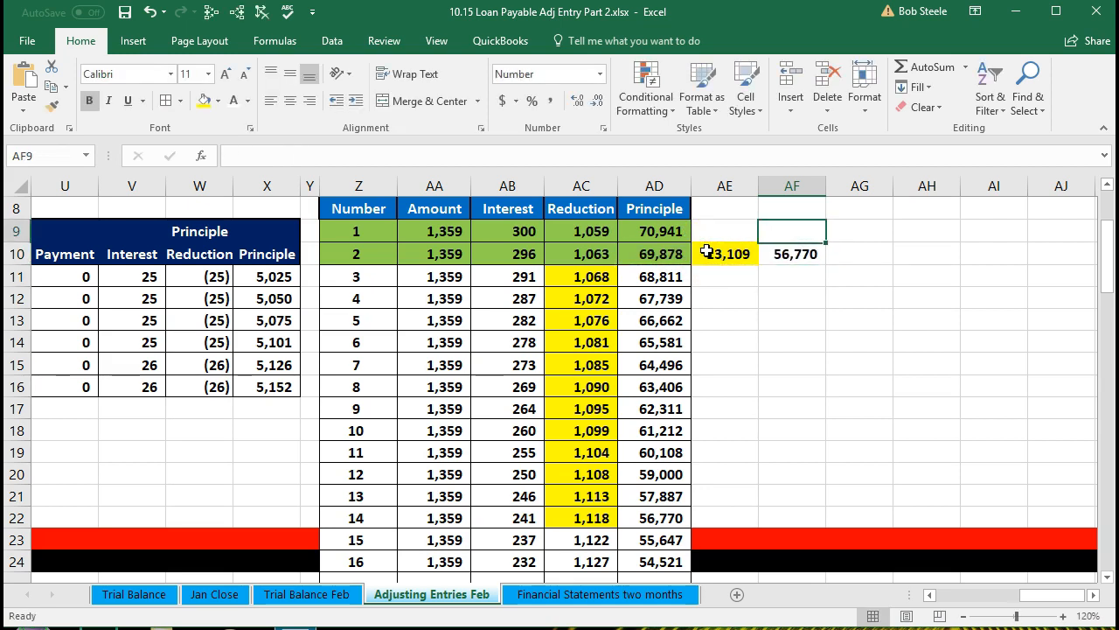
{"action": "key", "text": "Left"}
{"action": "type", "text": "Curre"}
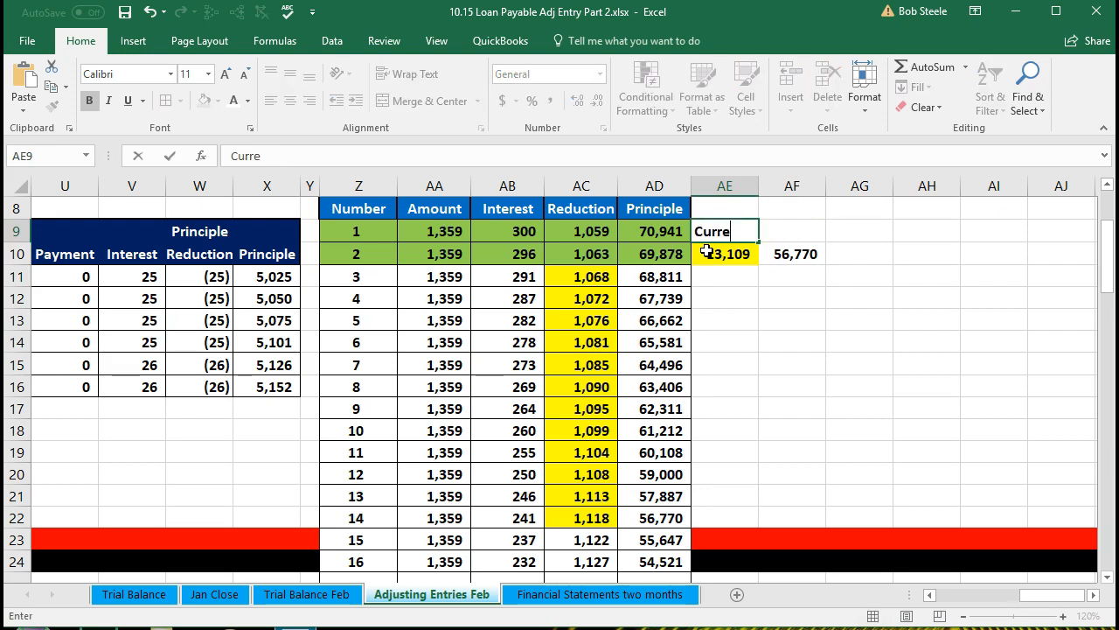
{"action": "type", "text": "nt"}
{"action": "key", "text": "Tab"}
{"action": "type", "text": "Lon"}
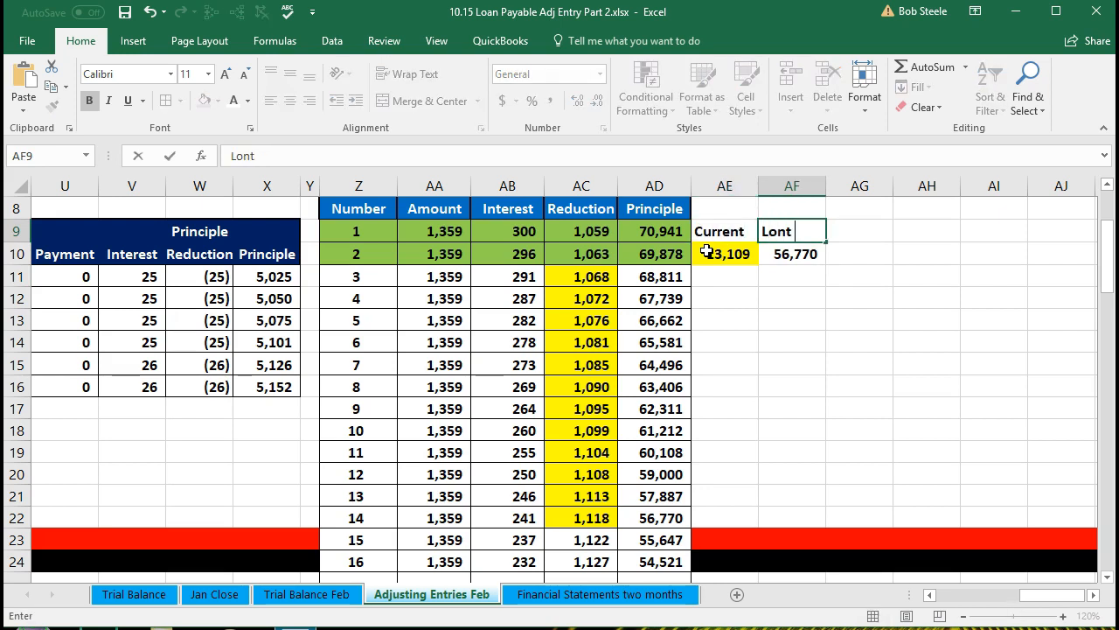
{"action": "key", "text": "Tab"}
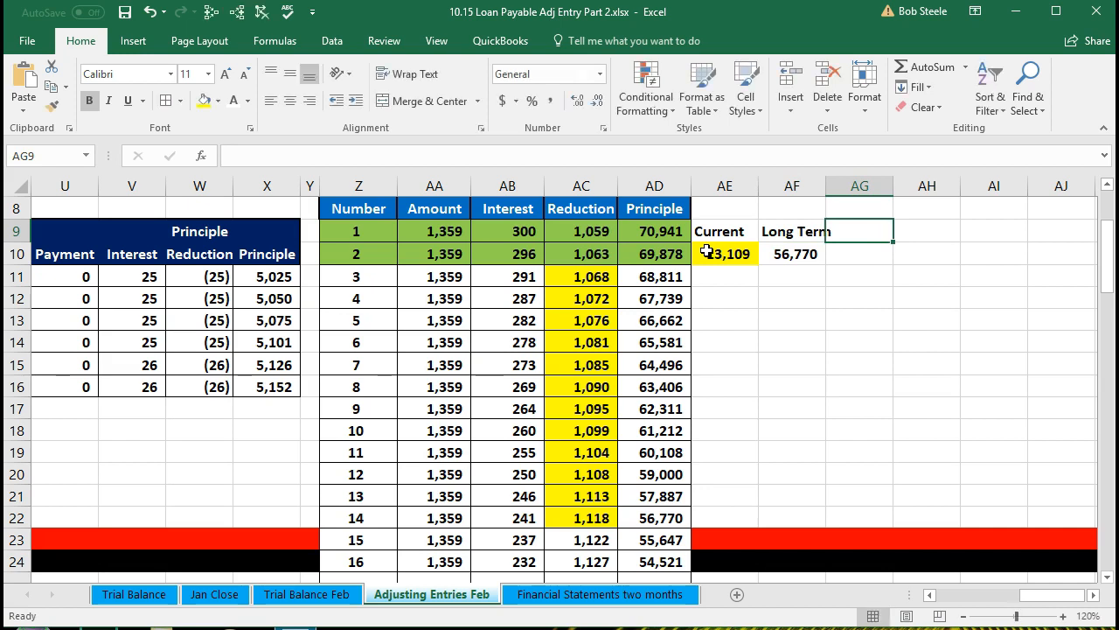
{"action": "type", "text": "Total"}
{"action": "key", "text": "Return"}
Sum the current and long-term portions in the Total cell AG10
{"action": "key", "text": "Tab"}
{"action": "key", "text": "Tab"}
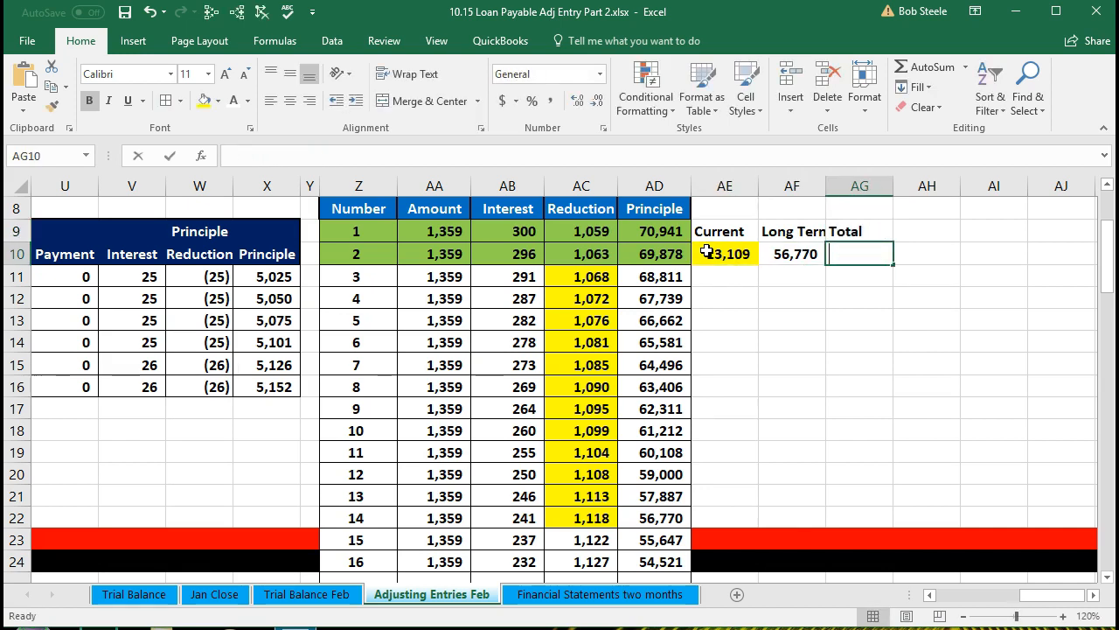
{"action": "type", "text": "=sum"}
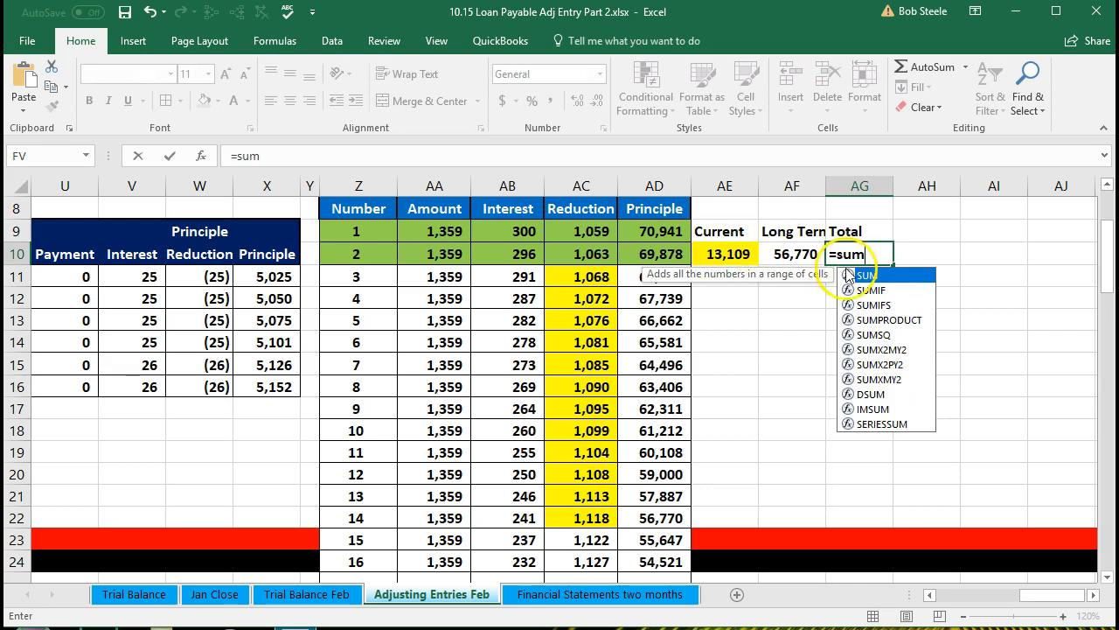
{"action": "key", "text": "Tab"}
{"action": "left_click_drag", "start_coordinate": [707, 254], "coordinate": [771, 258]}
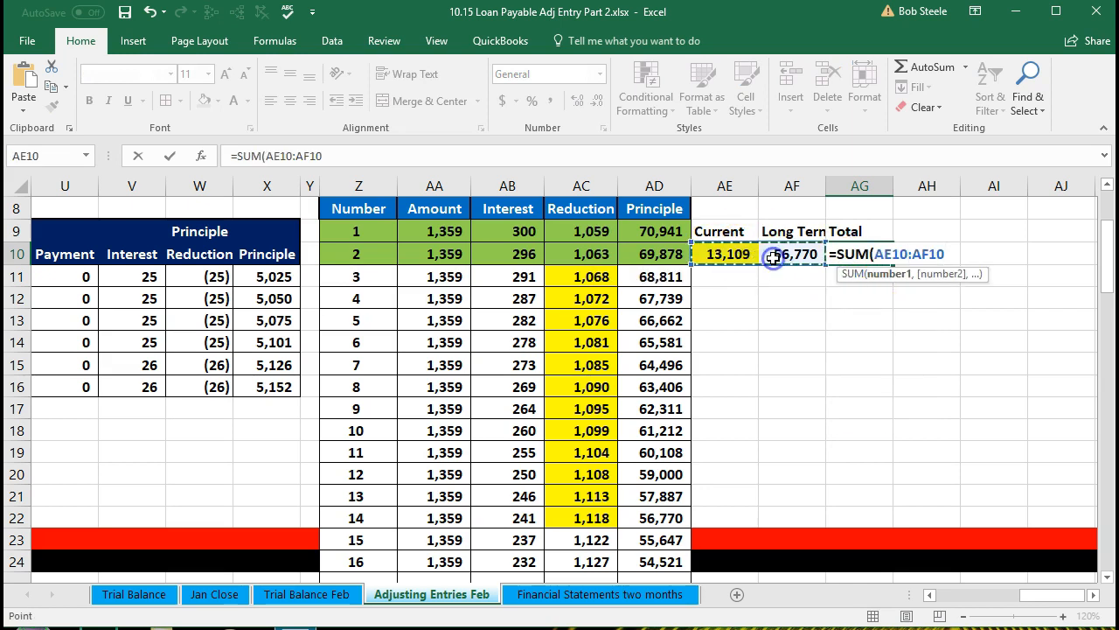
{"action": "key", "text": "Return"}
Fill the principal balance after payment 14 in green, comparing it with the long-term portion
{"action": "left_click", "coordinate": [851, 253]}
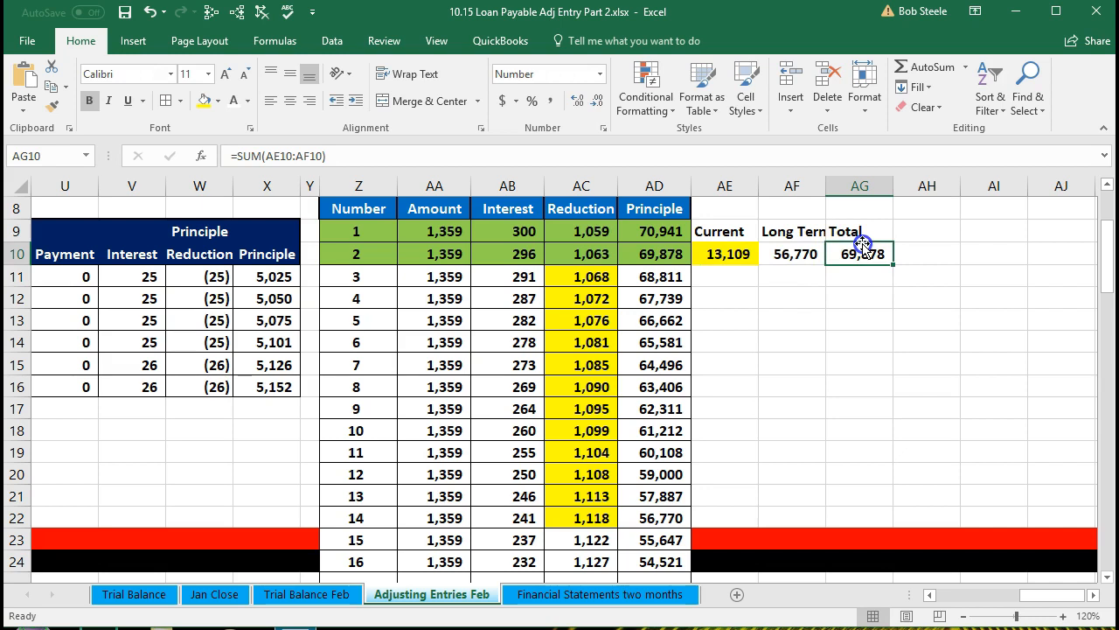
{"action": "left_click", "coordinate": [670, 251]}
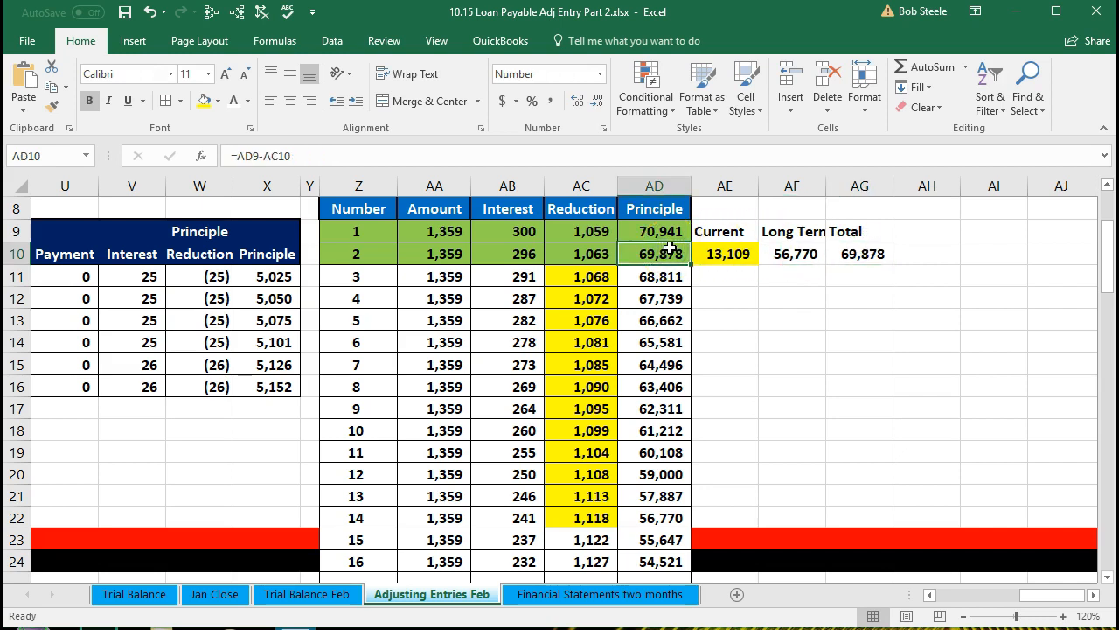
{"action": "left_click", "coordinate": [782, 255]}
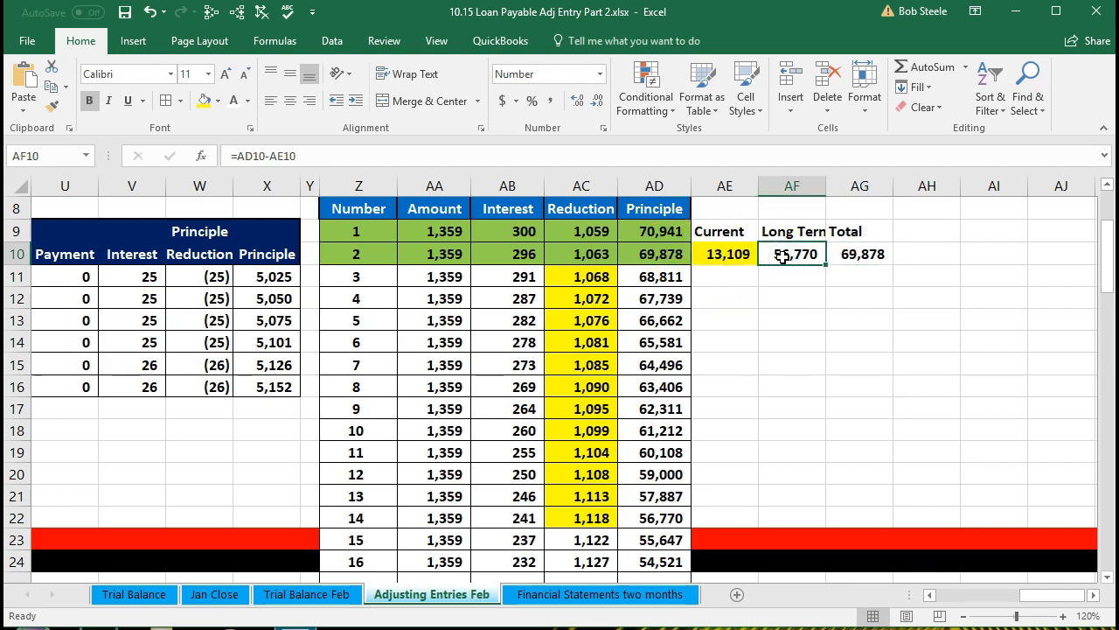
{"action": "left_click", "coordinate": [669, 520]}
{"action": "right_click", "coordinate": [667, 522]}
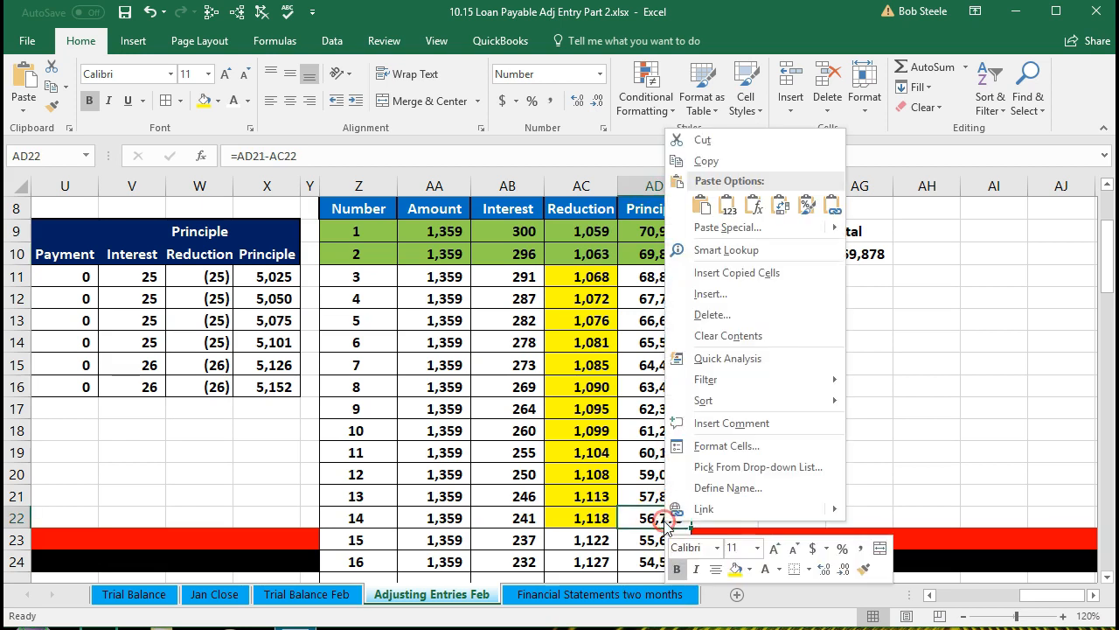
{"action": "left_click", "coordinate": [750, 568]}
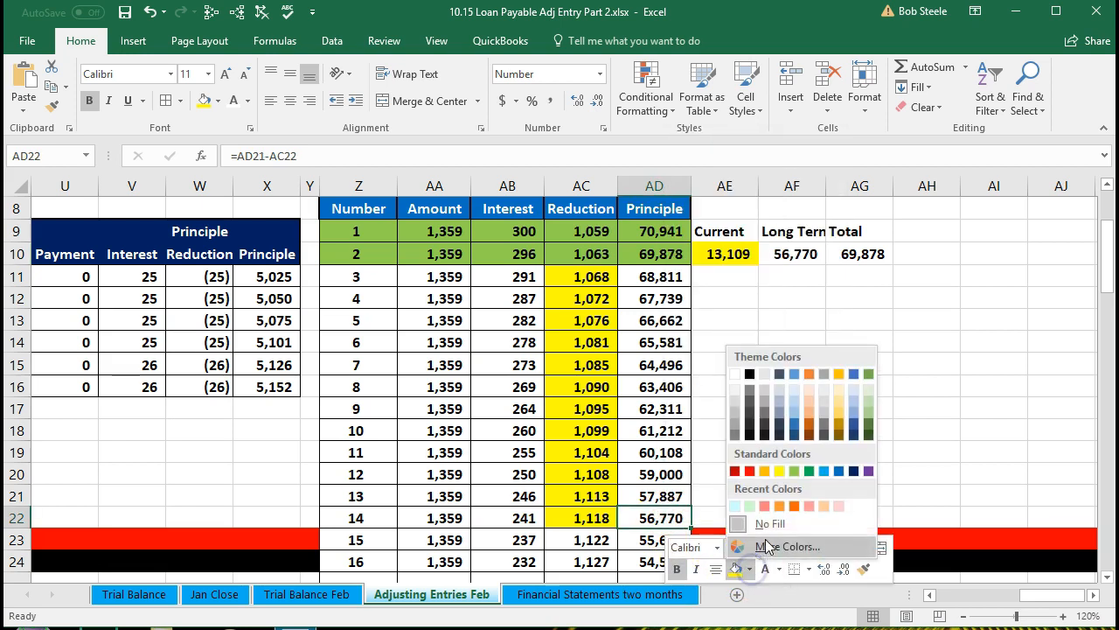
{"action": "left_click", "coordinate": [794, 471]}
{"action": "left_click", "coordinate": [725, 385]}
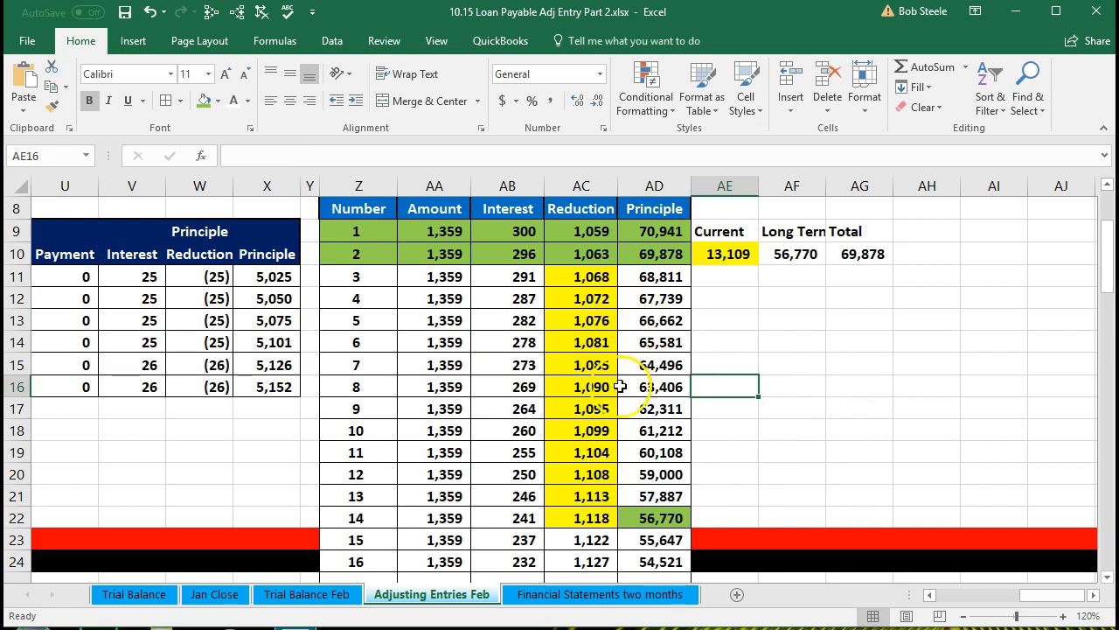
{"action": "left_click", "coordinate": [651, 514]}
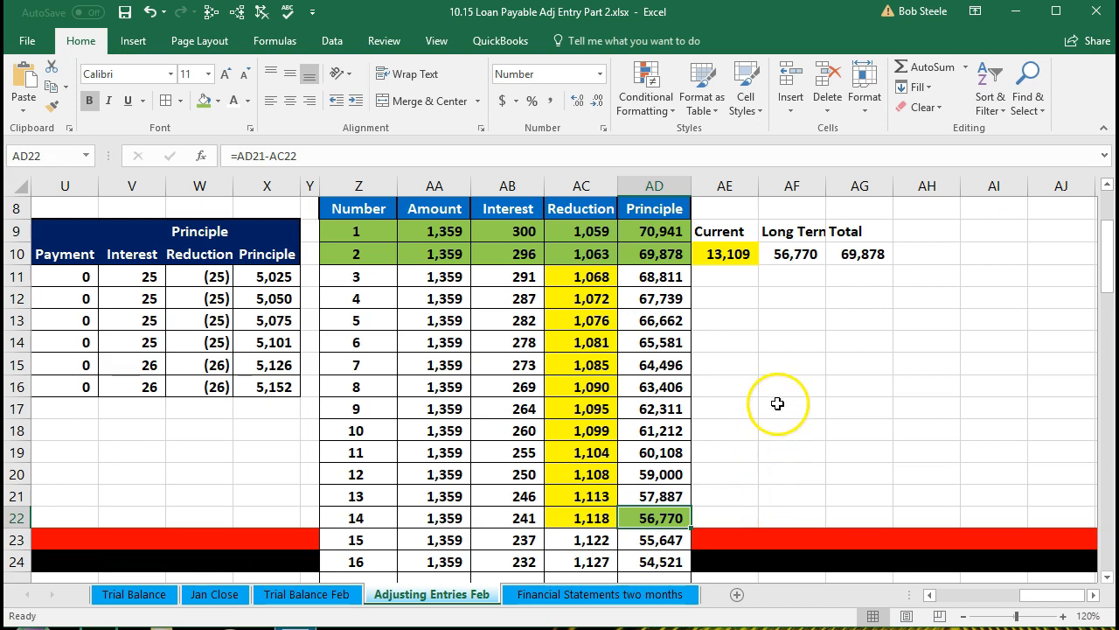
{"action": "left_click", "coordinate": [726, 254]}
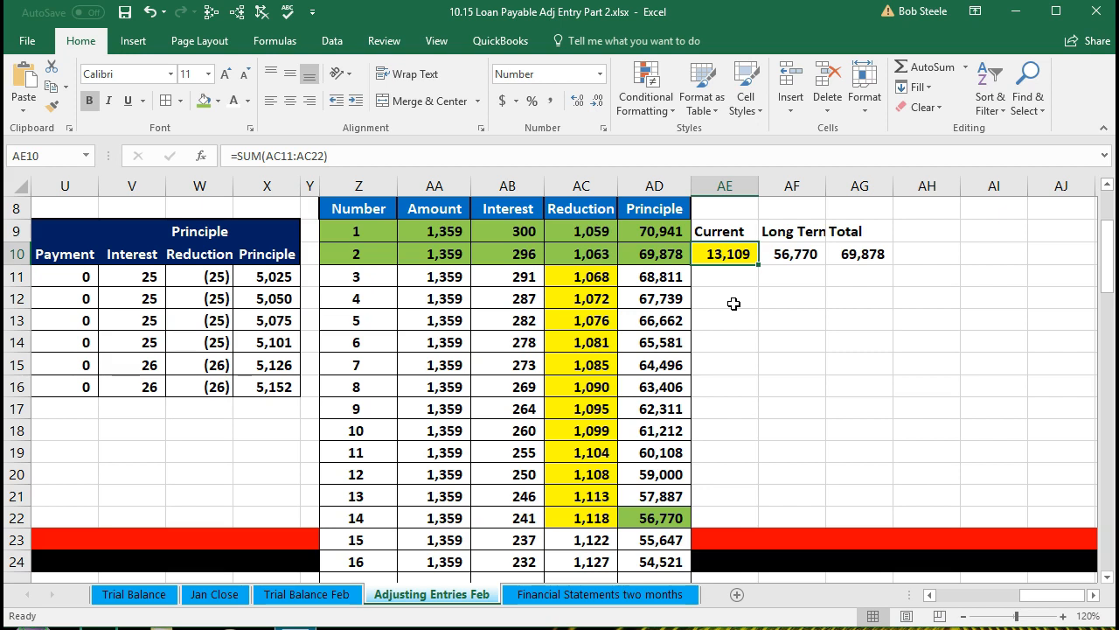
Examine the current and long-term portion formulas and the loan payable rows of the trial balance
{"action": "key", "text": "Left"}
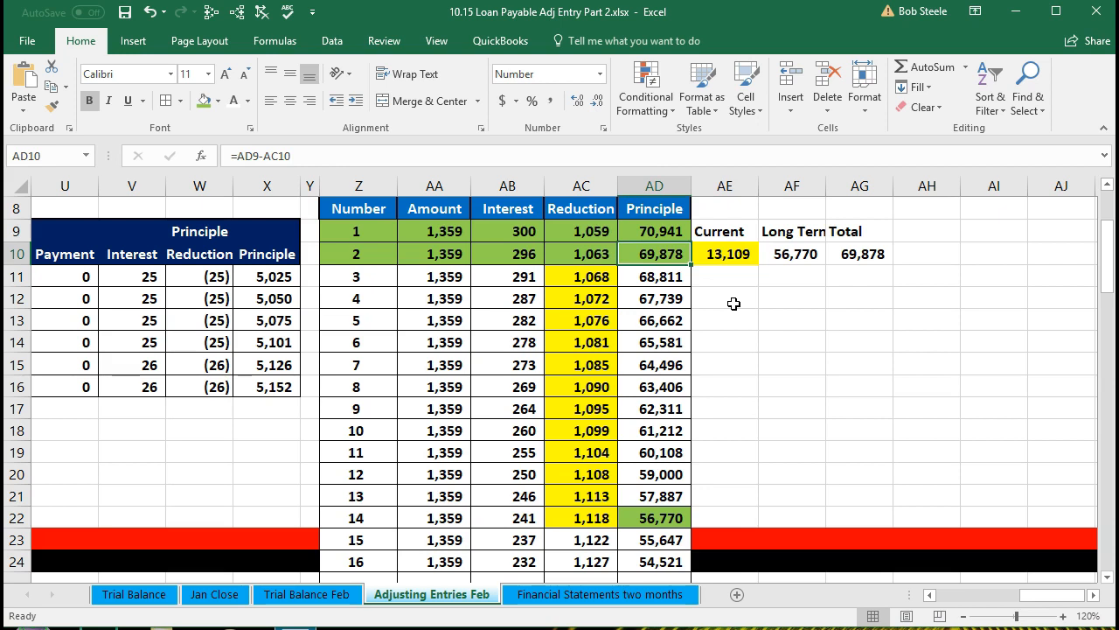
{"action": "left_click", "coordinate": [731, 255]}
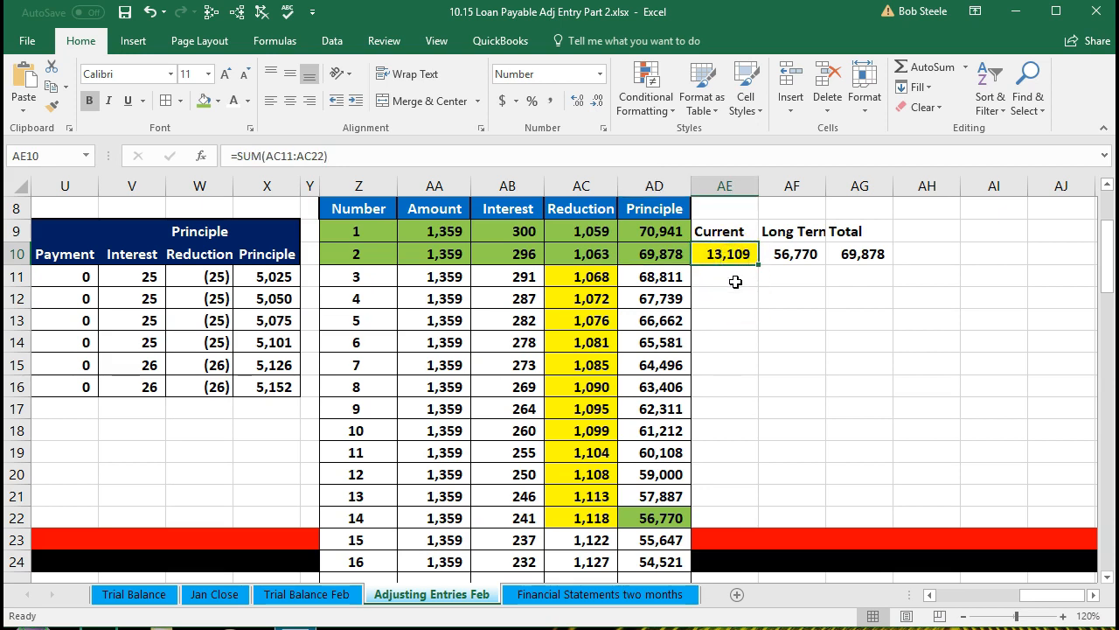
{"action": "left_click", "coordinate": [784, 255]}
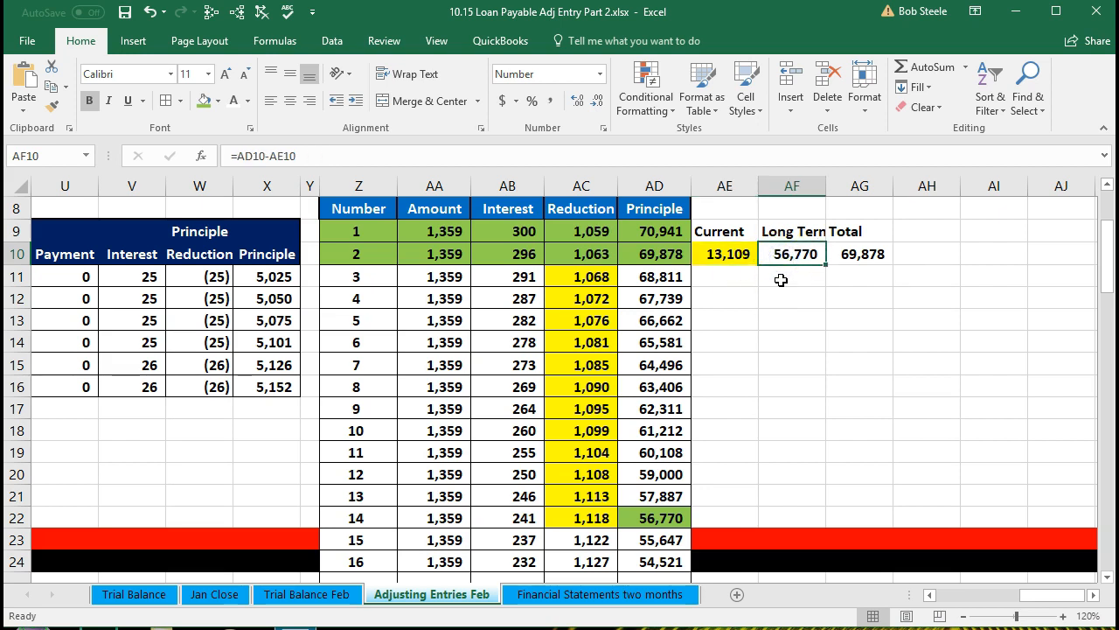
{"action": "key", "text": "Left"}
{"action": "key", "text": "Left"}
{"action": "key", "text": "Left"}
{"action": "key", "text": "Left"}
{"action": "key", "text": "Left"}
{"action": "key", "text": "Left"}
{"action": "key", "text": "Left"}
{"action": "key", "text": "Left"}
{"action": "key", "text": "Left"}
{"action": "key", "text": "Left"}
{"action": "key", "text": "Left"}
{"action": "key", "text": "Left"}
{"action": "key", "text": "Left"}
{"action": "key", "text": "Left"}
{"action": "key", "text": "Left"}
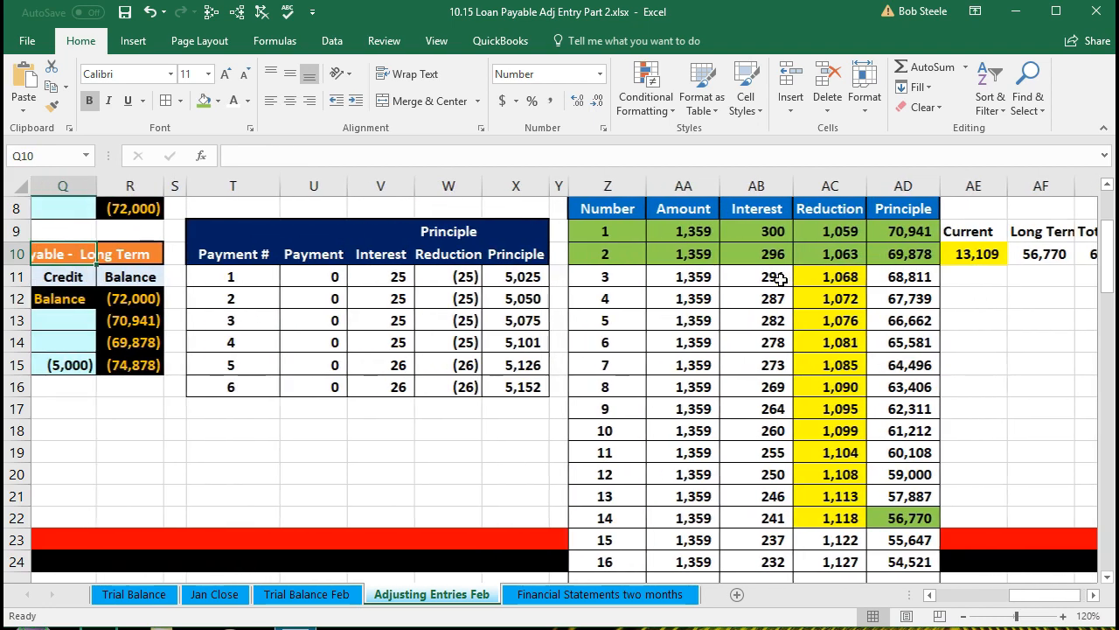
{"action": "key", "text": "Left"}
{"action": "key", "text": "Left"}
{"action": "key", "text": "Left"}
{"action": "key", "text": "Left"}
{"action": "key", "text": "Left"}
{"action": "key", "text": "Left"}
{"action": "key", "text": "Left"}
{"action": "key", "text": "Left"}
{"action": "key", "text": "Left"}
{"action": "key", "text": "Left"}
{"action": "key", "text": "Left"}
{"action": "key", "text": "Left"}
{"action": "key", "text": "Left"}
{"action": "key", "text": "Left"}
{"action": "key", "text": "Left"}
{"action": "key", "text": "Left"}
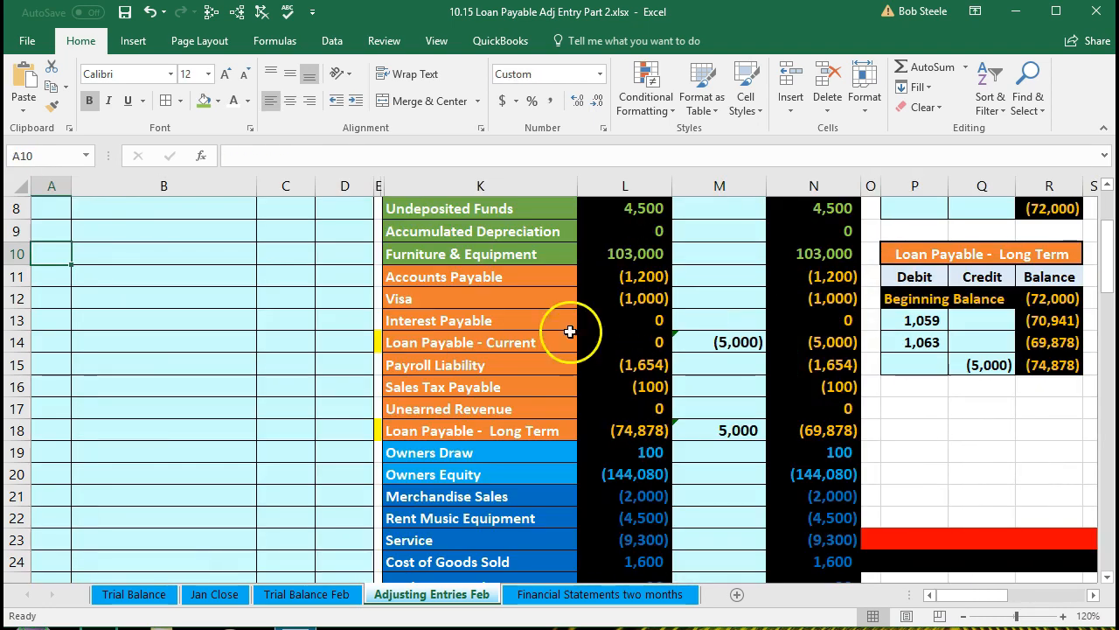
{"action": "scroll", "coordinate": [237, 338], "scroll_direction": "up", "scroll_amount": 2}
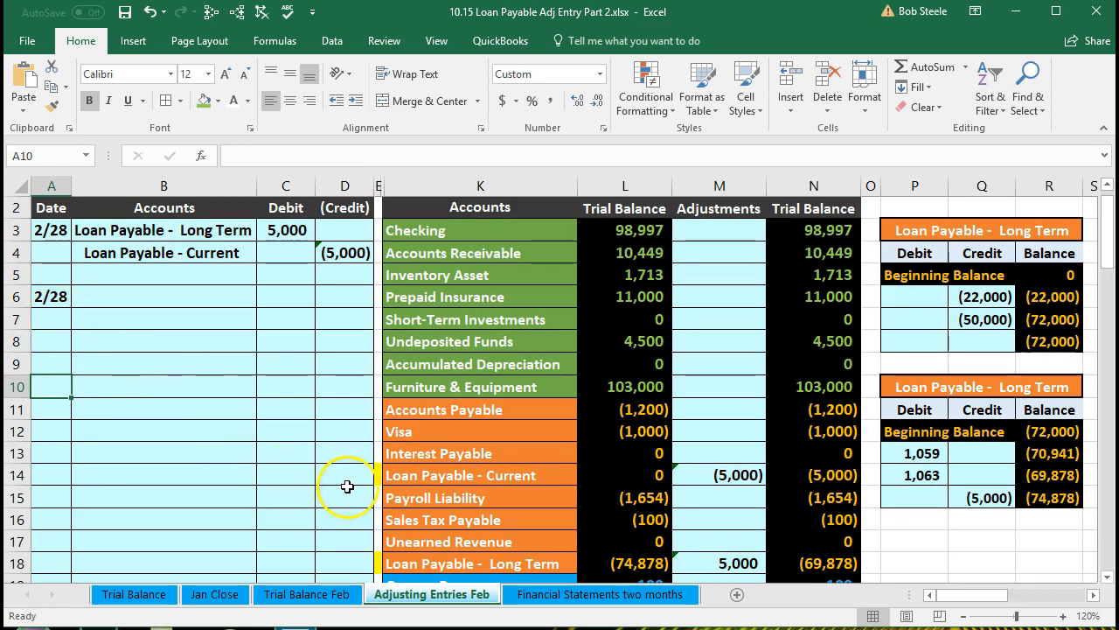
{"action": "left_click", "coordinate": [399, 482]}
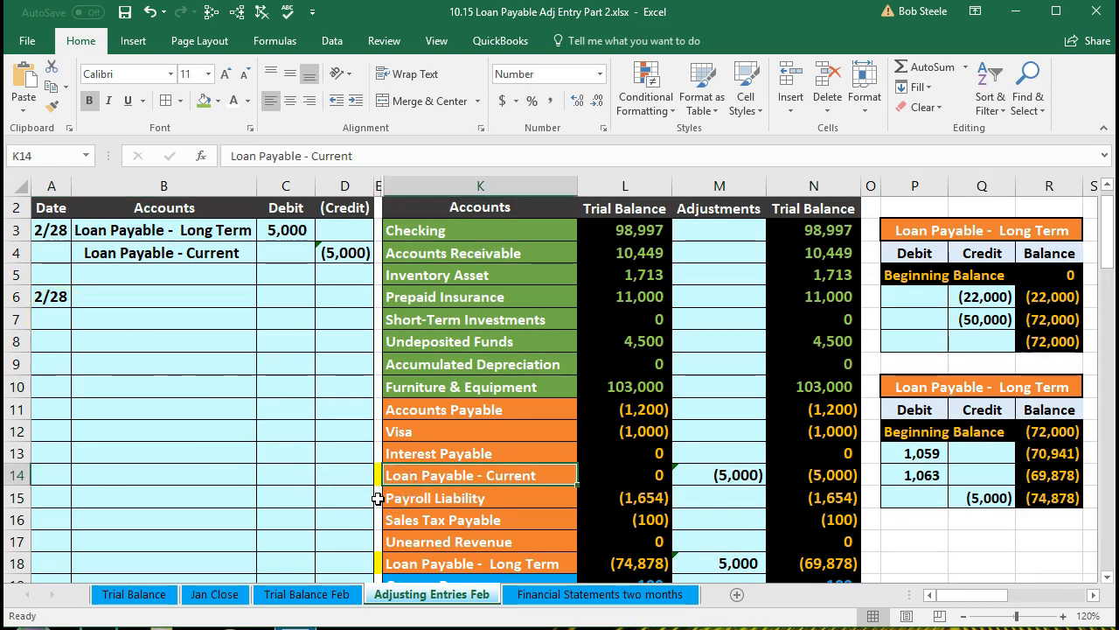
{"action": "left_click", "coordinate": [408, 556]}
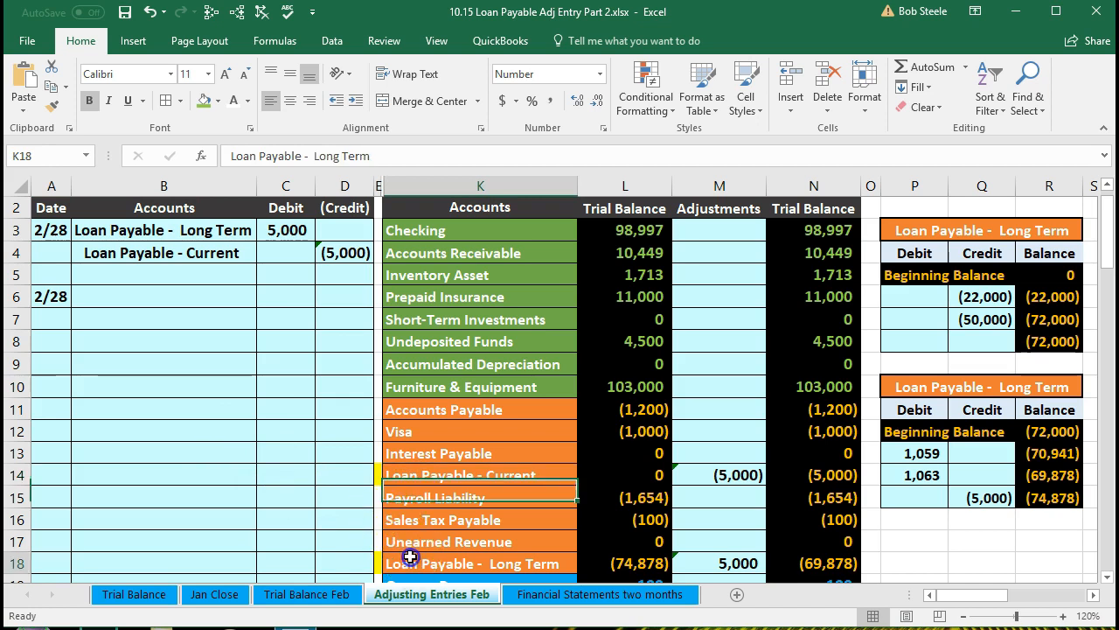
{"action": "left_click", "coordinate": [795, 564]}
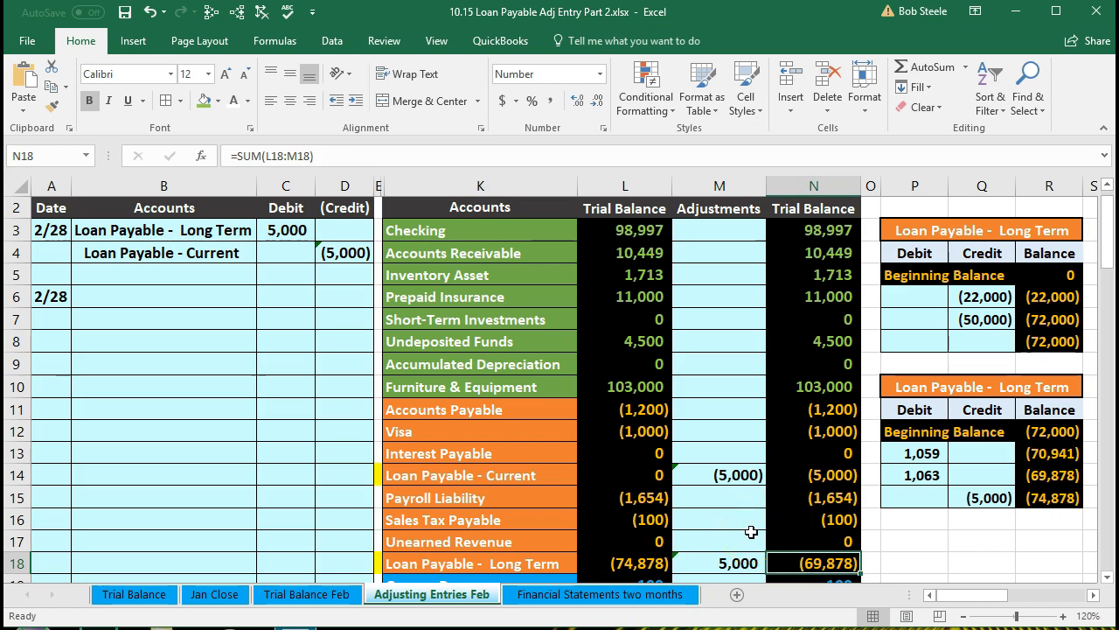
{"action": "scroll", "coordinate": [752, 531], "scroll_direction": "down", "scroll_amount": 1}
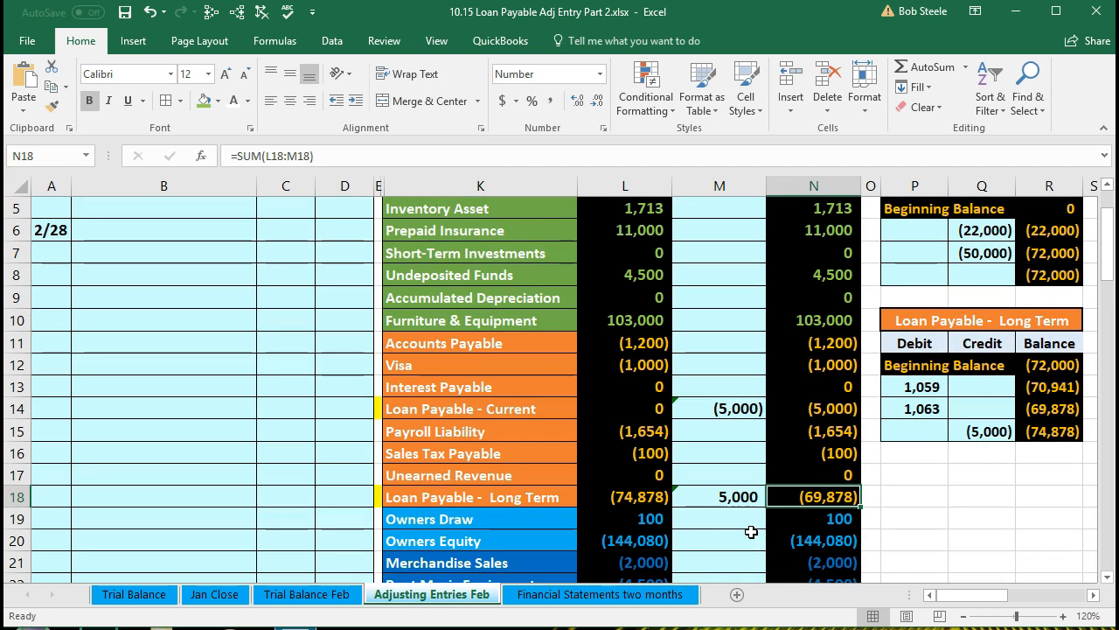
Copy the Loan Payable - Long Term account name into the account cell of the second 2/28 entry as values
{"action": "left_click", "coordinate": [502, 498]}
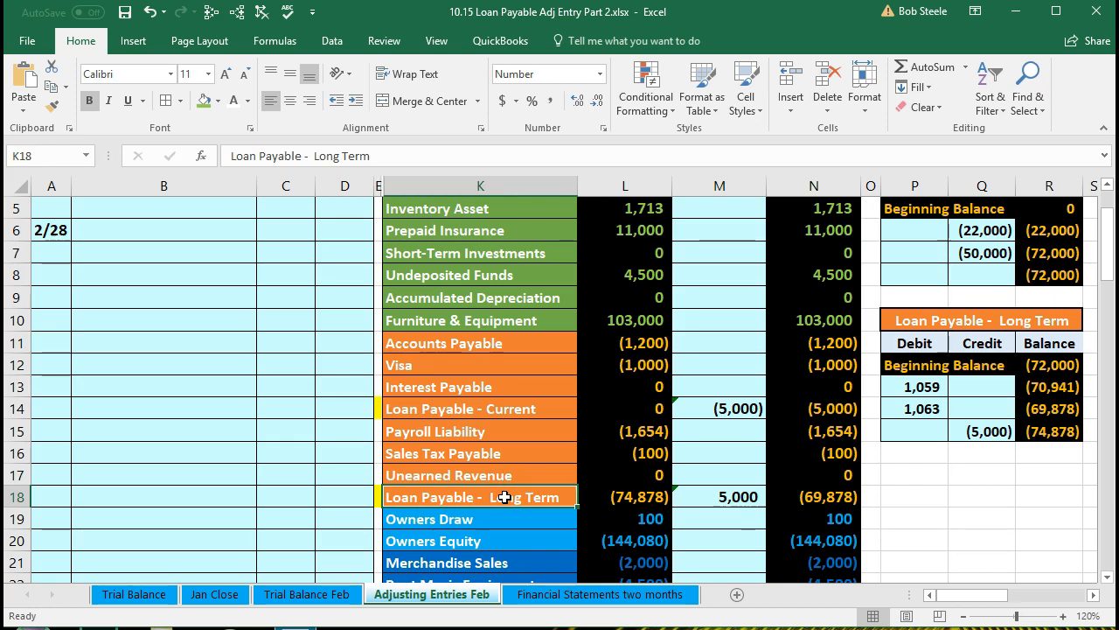
{"action": "right_click", "coordinate": [505, 497]}
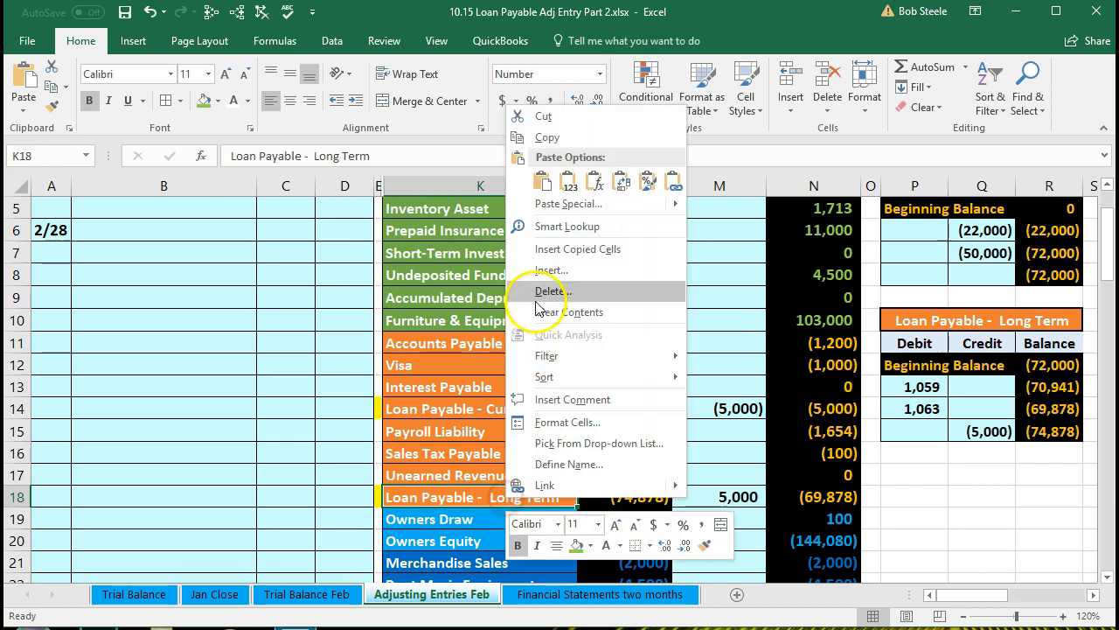
{"action": "left_click", "coordinate": [542, 137]}
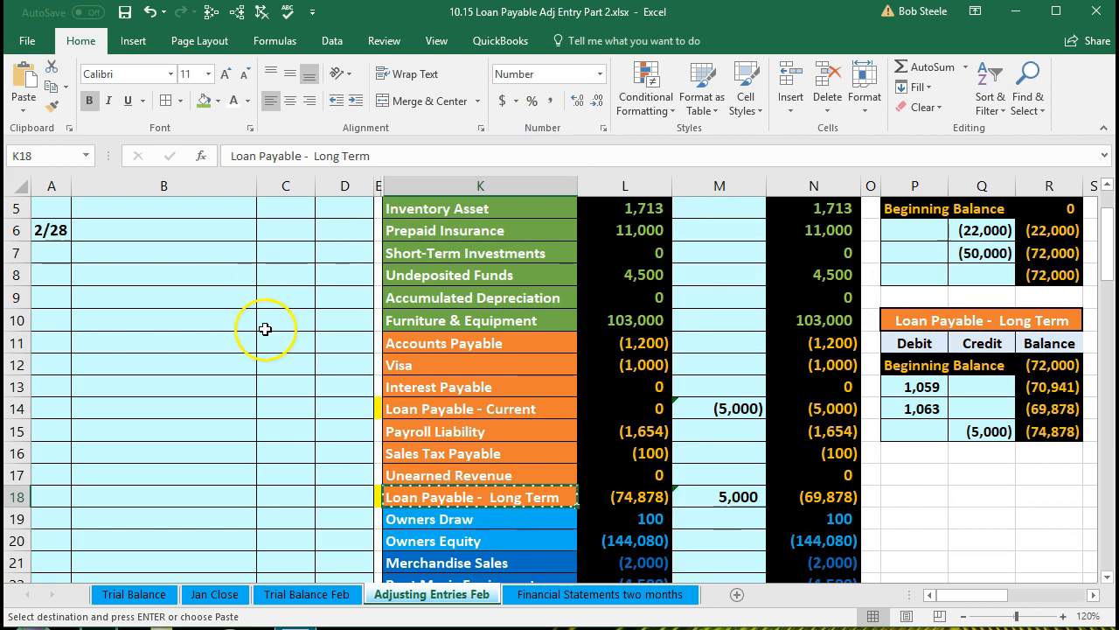
{"action": "left_click", "coordinate": [137, 228]}
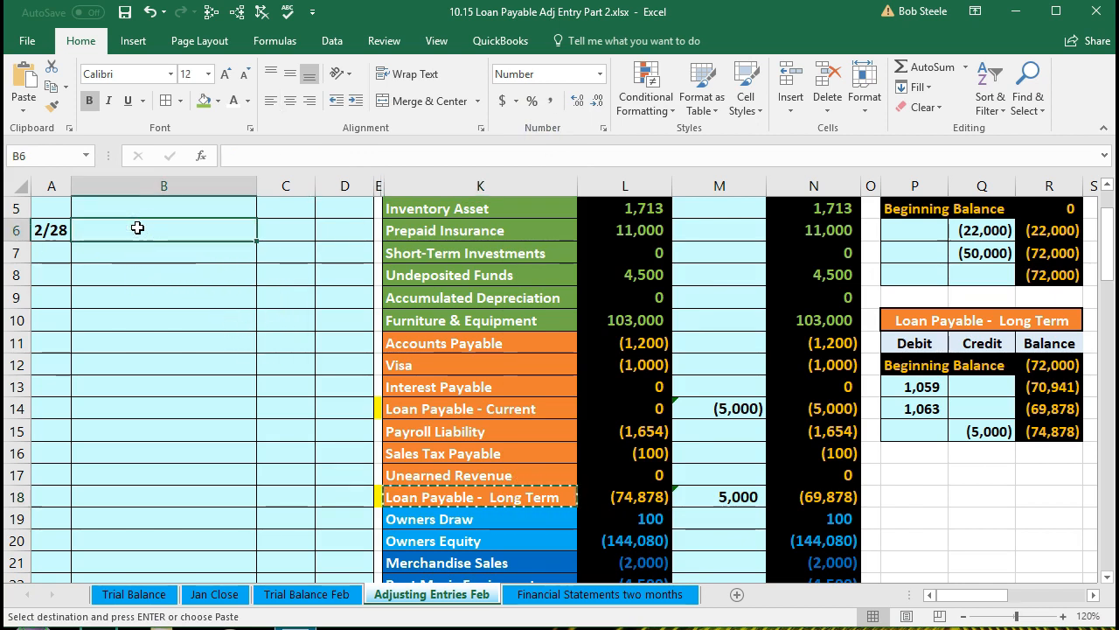
{"action": "right_click", "coordinate": [137, 229]}
{"action": "left_click", "coordinate": [202, 303]}
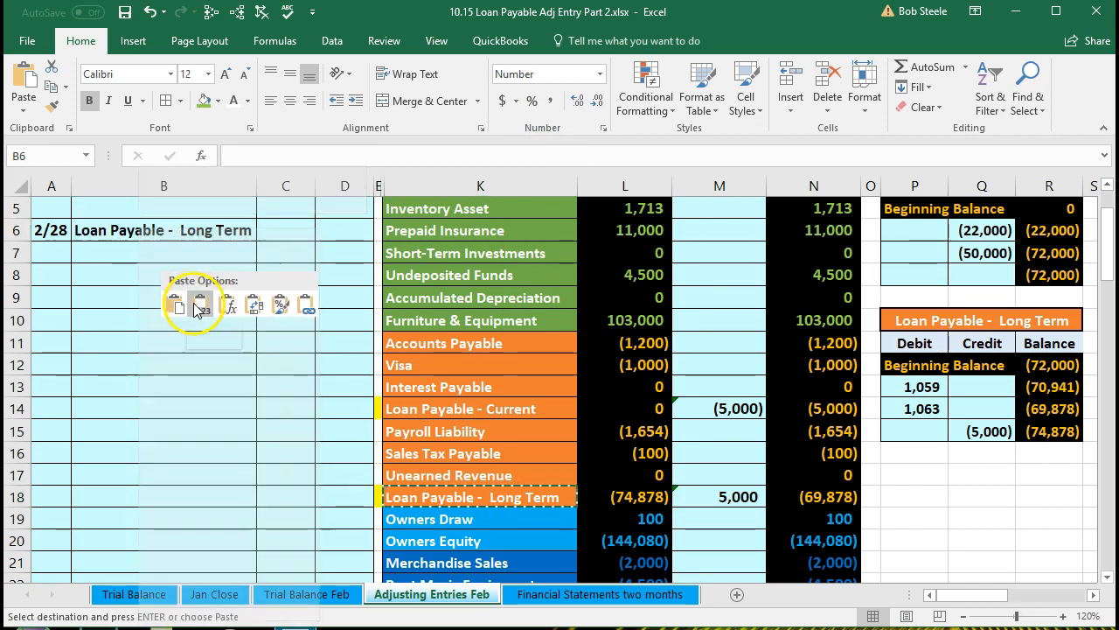
{"action": "left_click", "coordinate": [274, 228]}
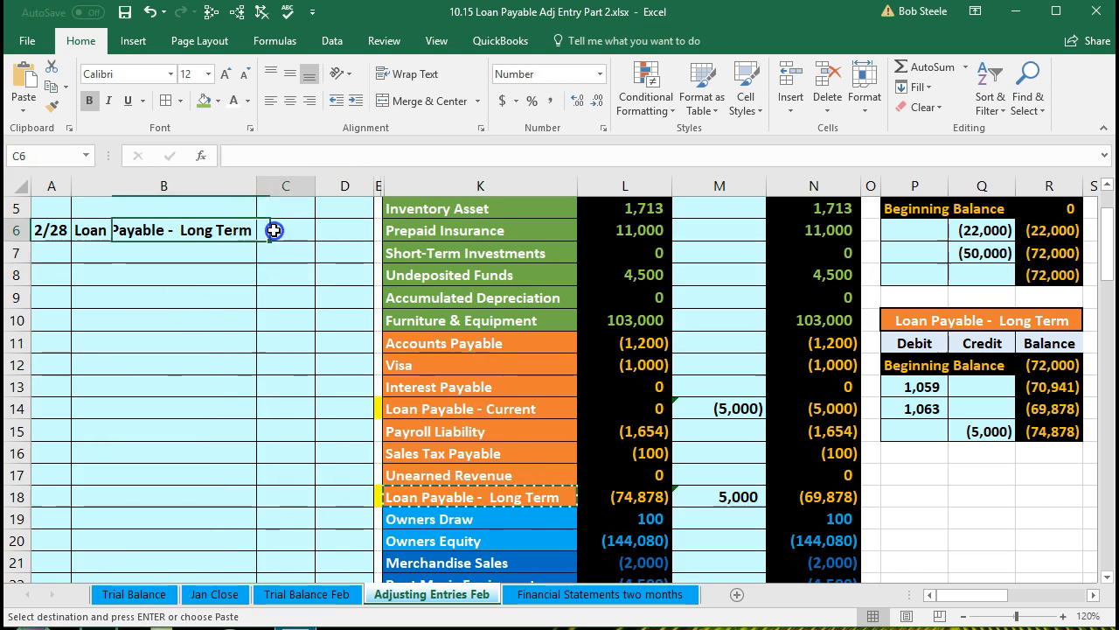
Enter a 13,109 debit for the long-term loan on the 2/28 entry and widen the debit column
{"action": "type", "text": "13"}
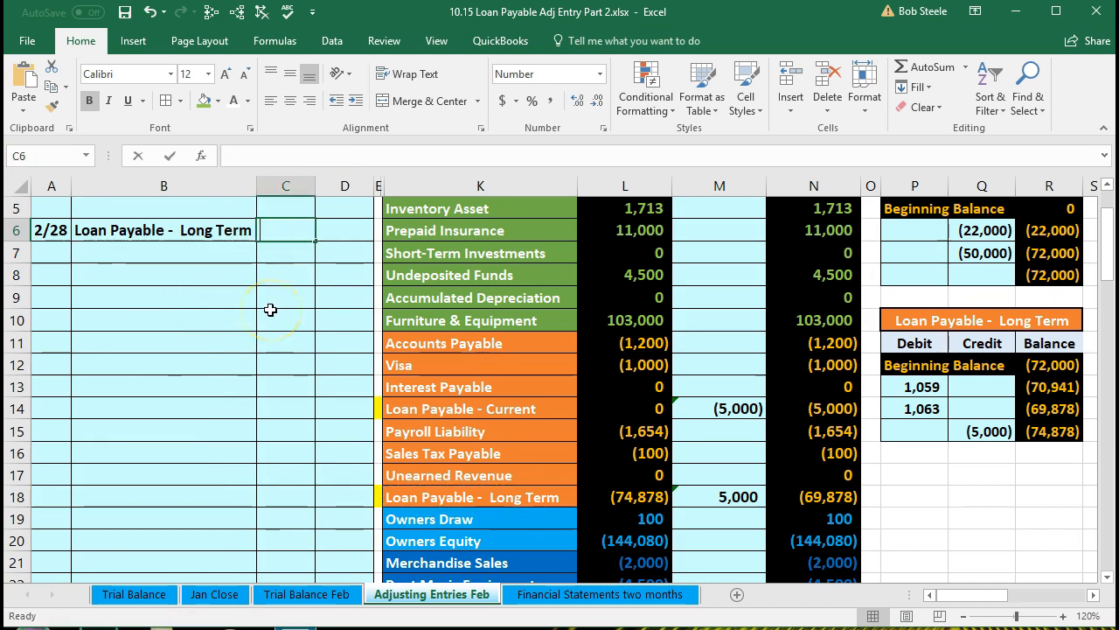
{"action": "type", "text": "109"}
{"action": "key", "text": "Return"}
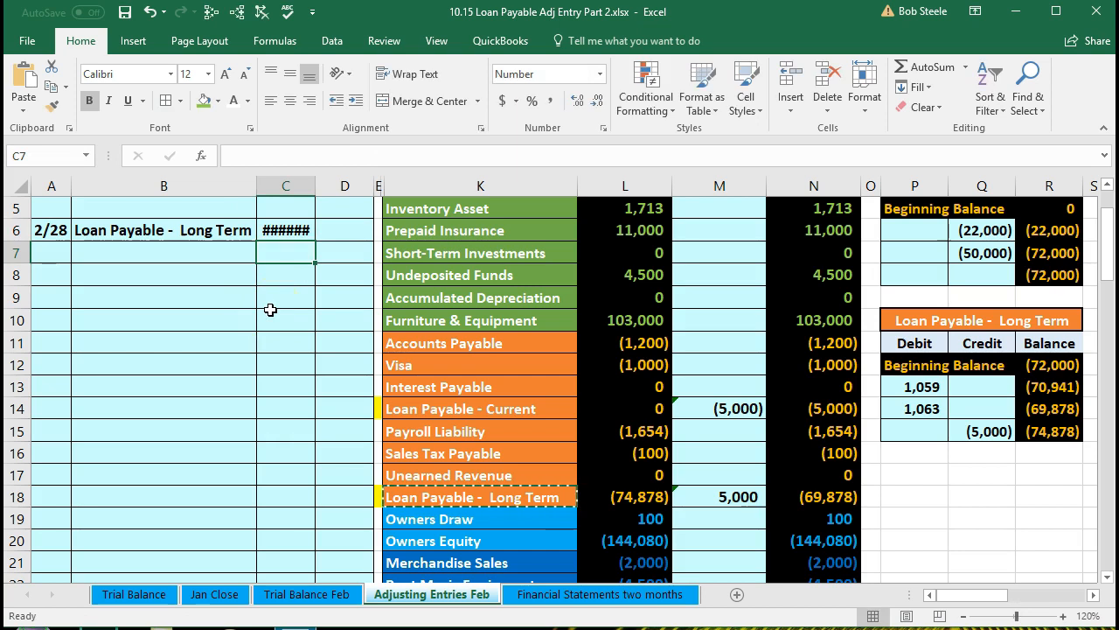
{"action": "left_click_drag", "start_coordinate": [292, 186], "coordinate": [329, 183]}
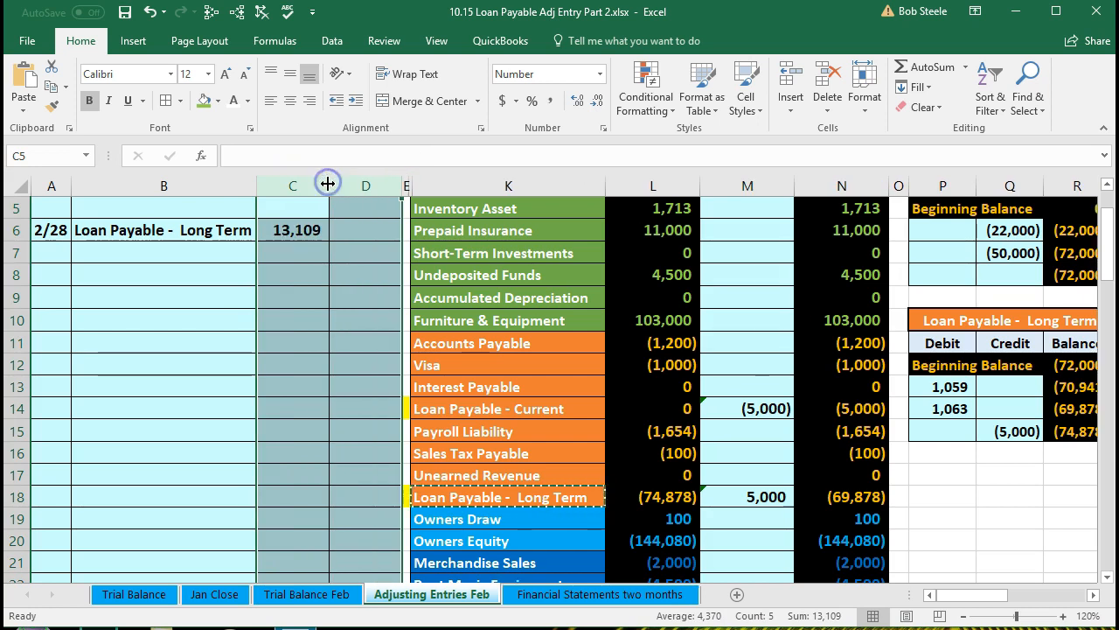
Credit the next row's credit cell with a formula negating the 13,109 debit in C6
{"action": "left_click", "coordinate": [375, 245]}
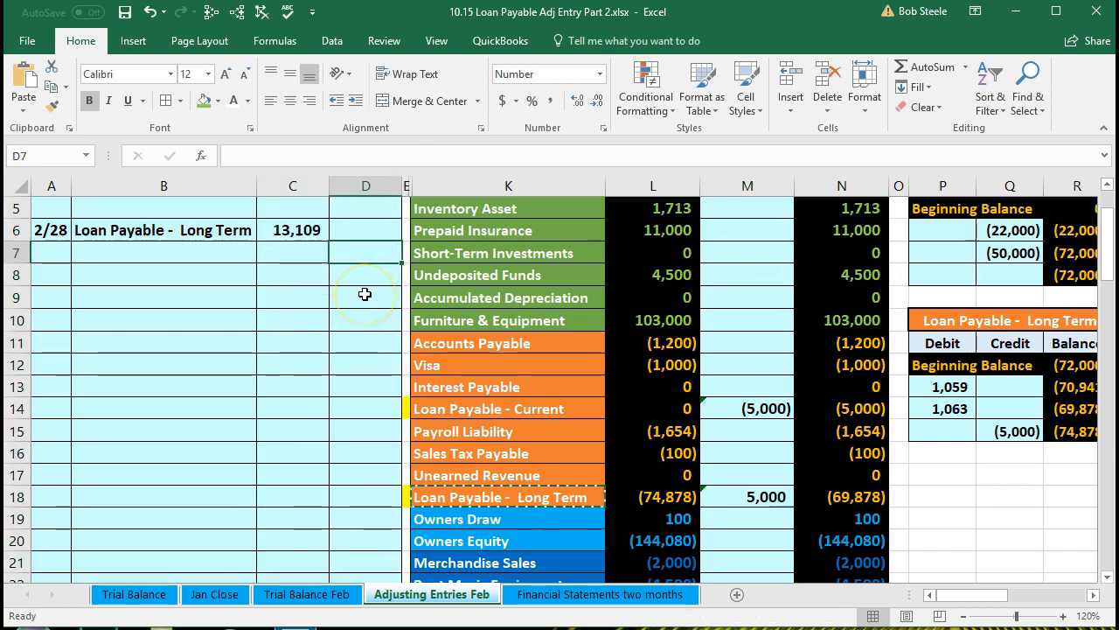
{"action": "type", "text": "-C6"}
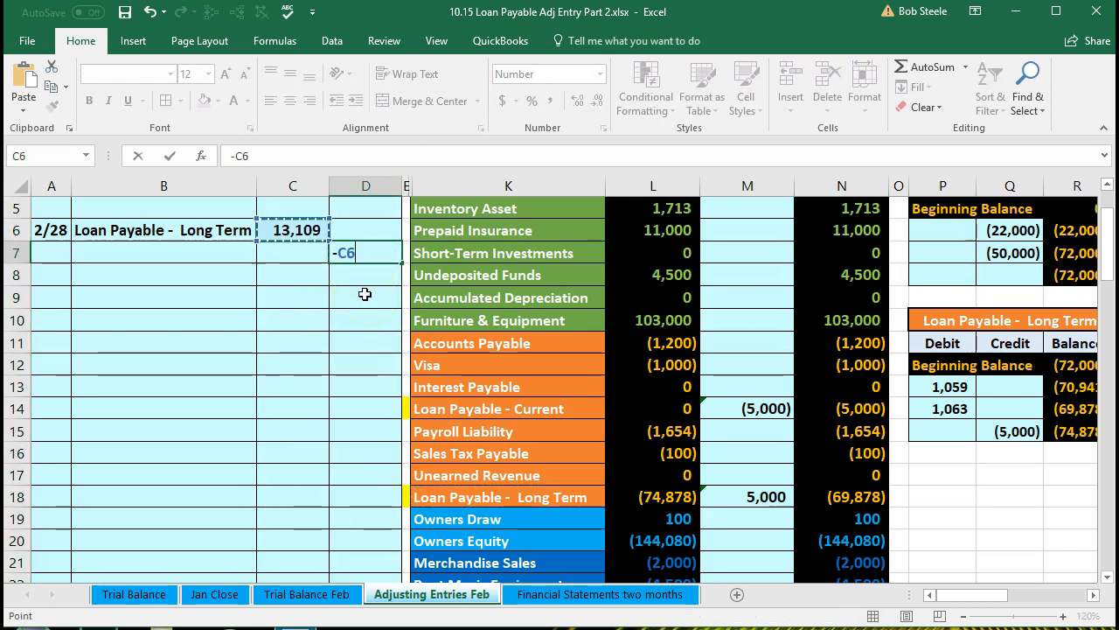
{"action": "key", "text": "Return"}
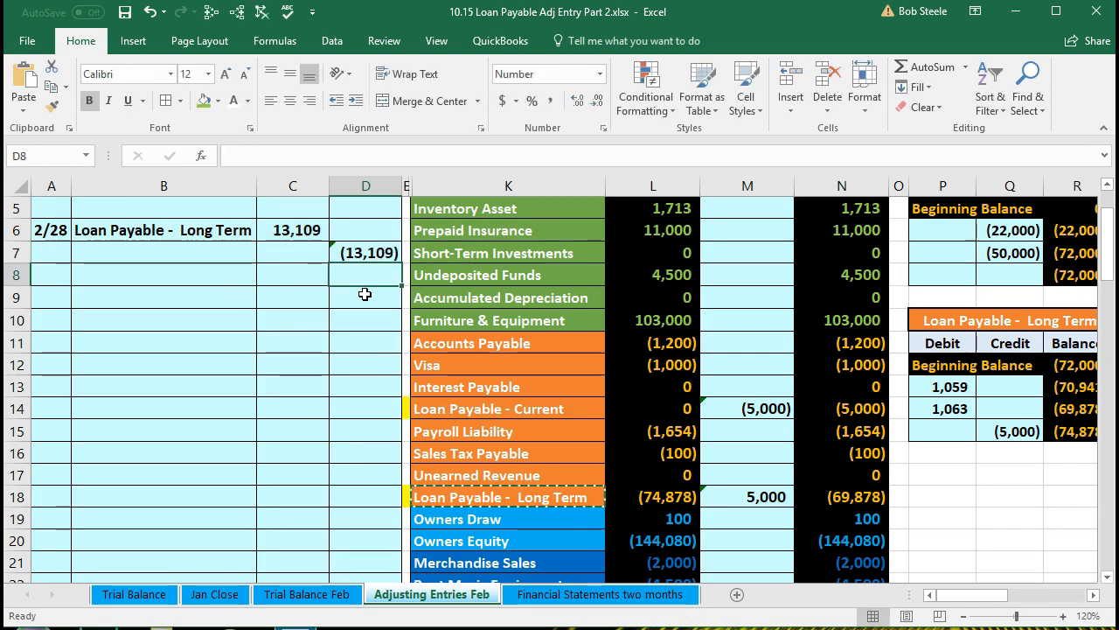
Copy the Loan Payable - Current account name into the credit line's account cell as values and indent it
{"action": "left_click", "coordinate": [437, 409]}
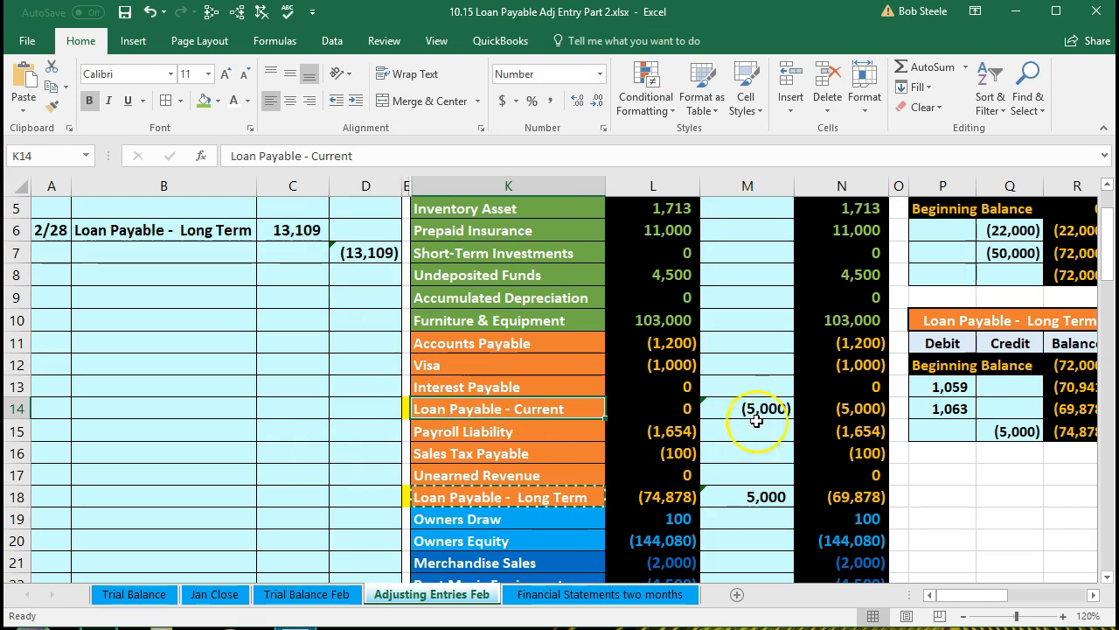
{"action": "left_click", "coordinate": [815, 415]}
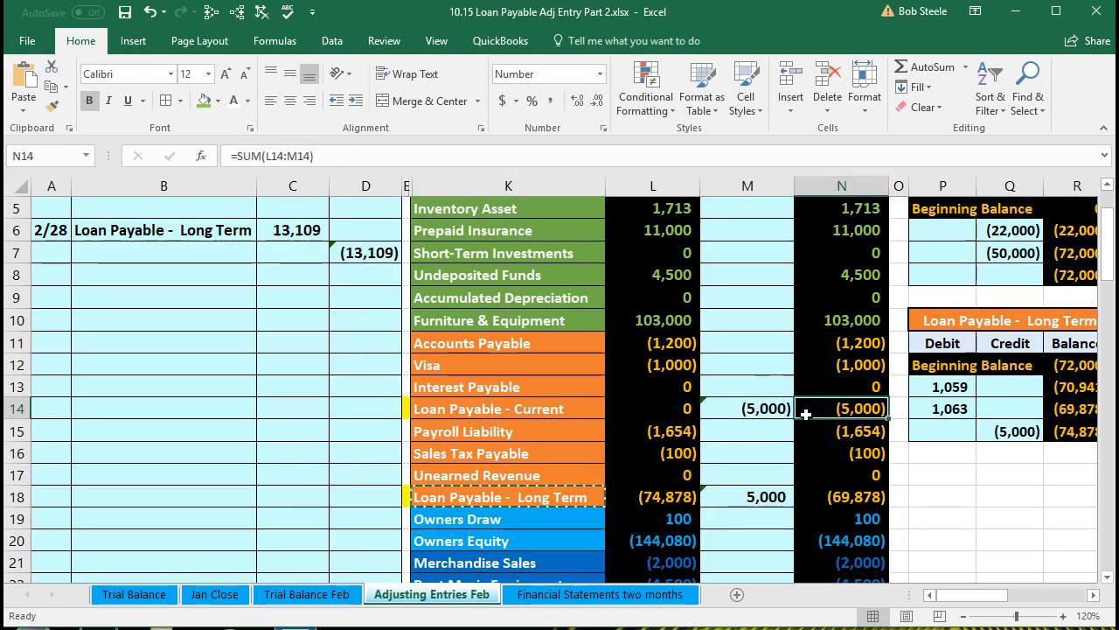
{"action": "left_click", "coordinate": [552, 411]}
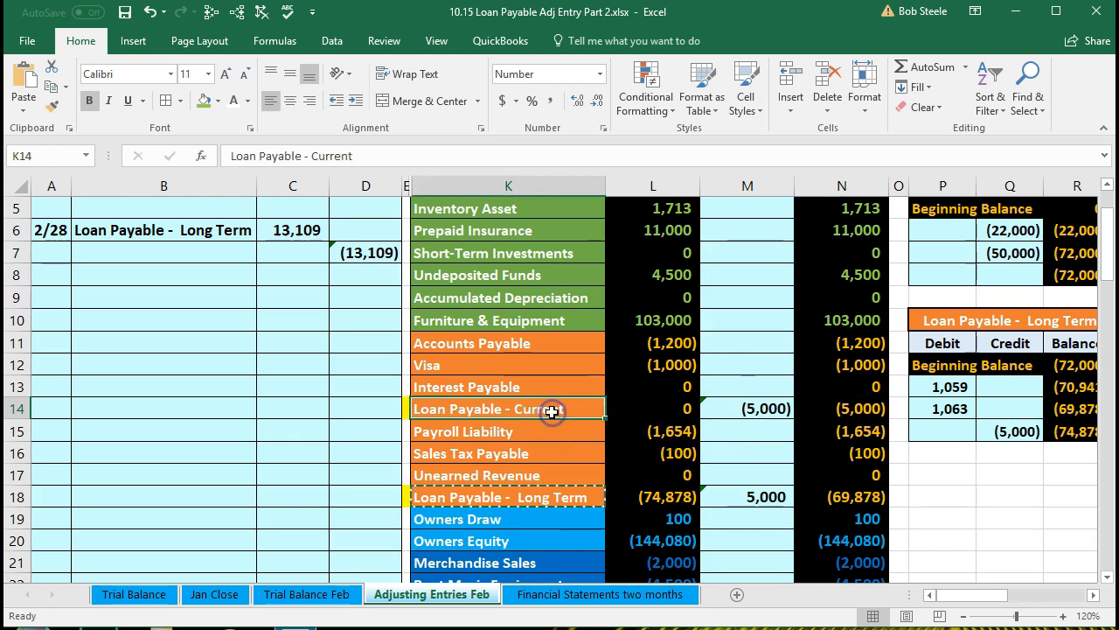
{"action": "right_click", "coordinate": [551, 411]}
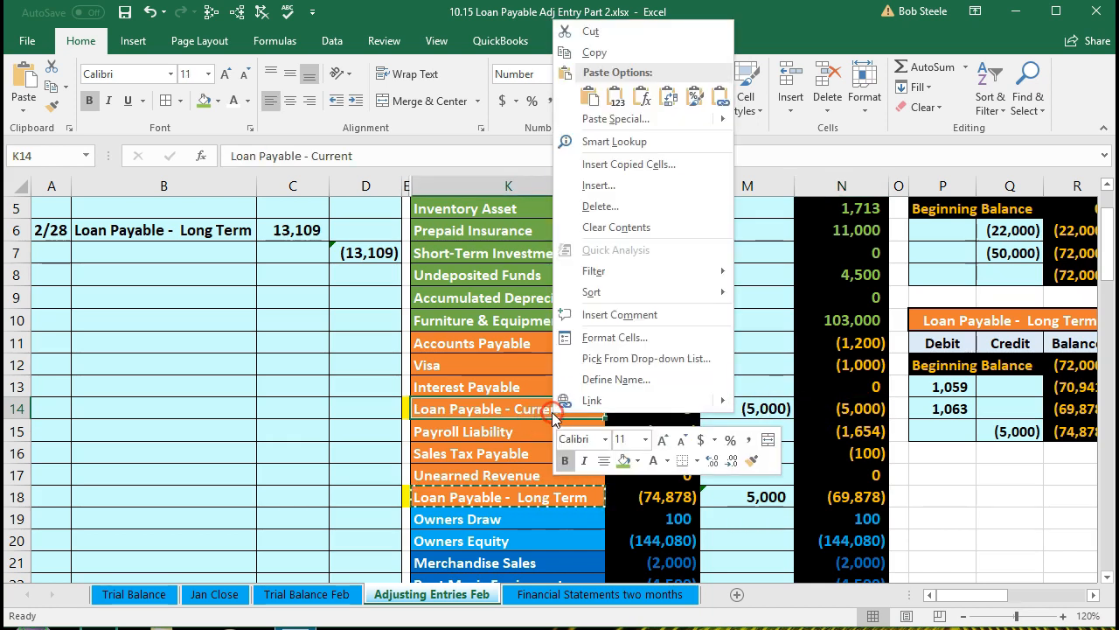
{"action": "left_click", "coordinate": [596, 54]}
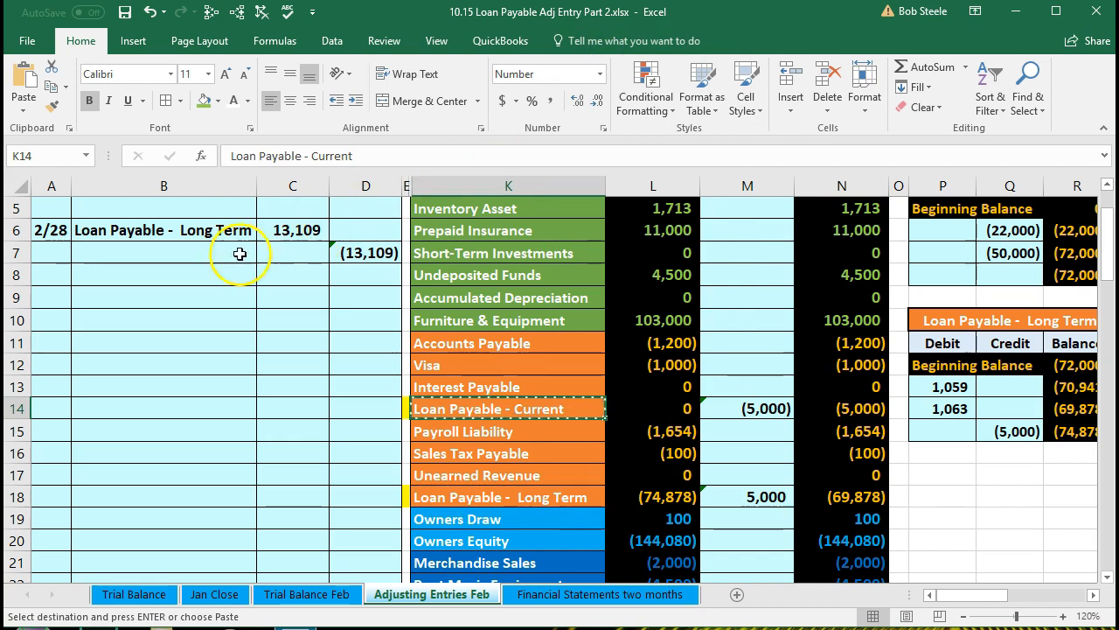
{"action": "left_click", "coordinate": [179, 253]}
{"action": "right_click", "coordinate": [181, 253]}
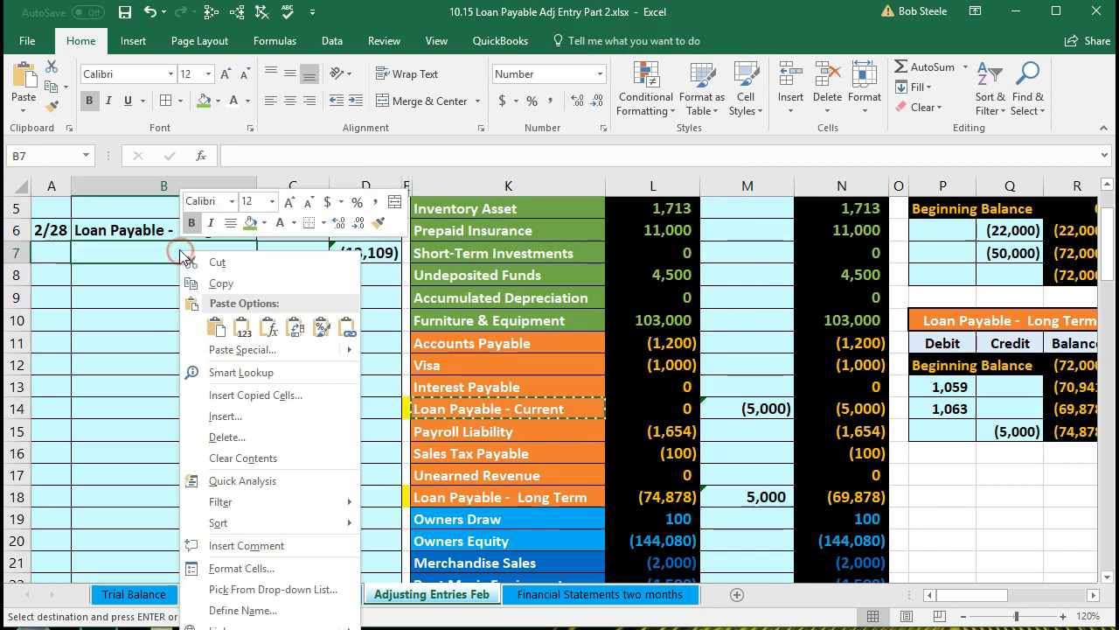
{"action": "left_click", "coordinate": [242, 327]}
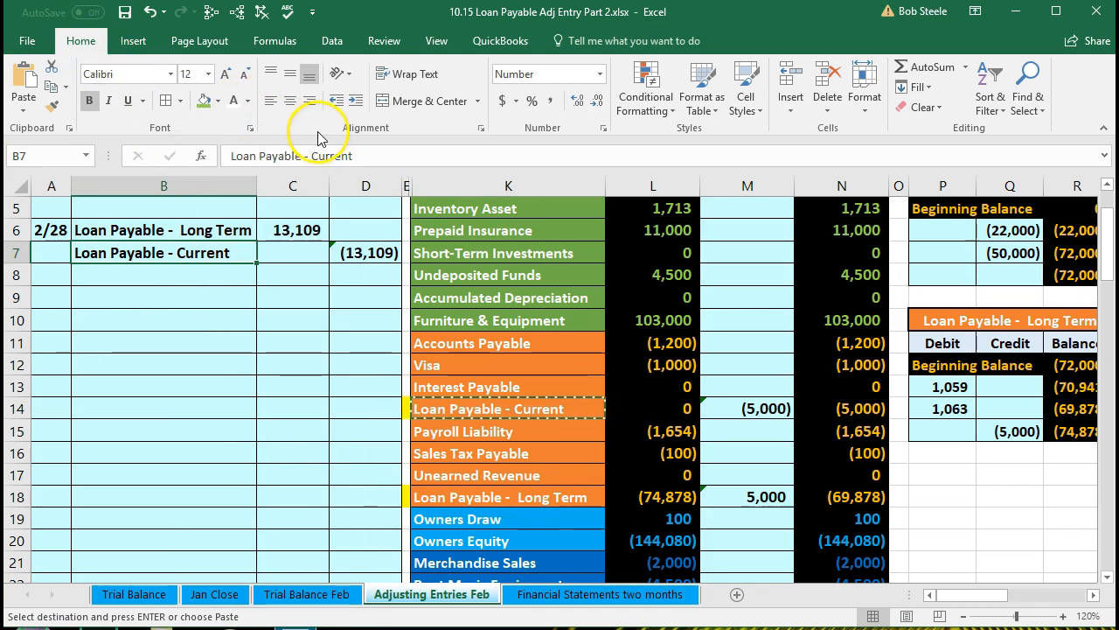
{"action": "left_click", "coordinate": [356, 103]}
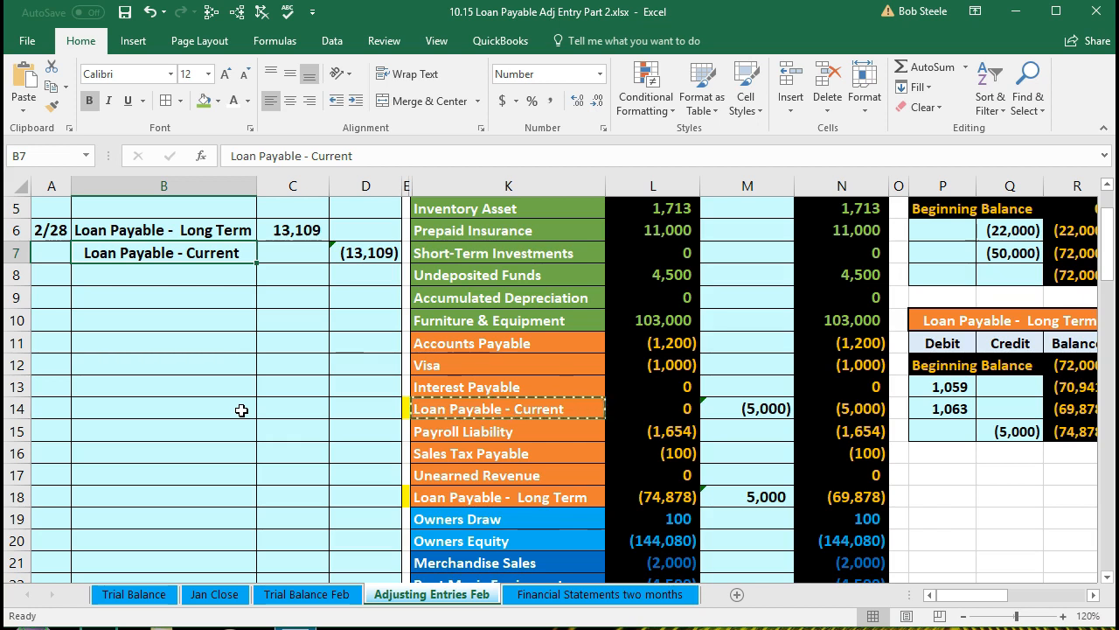
Extend the Loan Payable - Long Term adjustment formula to add the 13,109 debit from C6, and check the totals
{"action": "left_click_drag", "start_coordinate": [162, 231], "coordinate": [292, 229]}
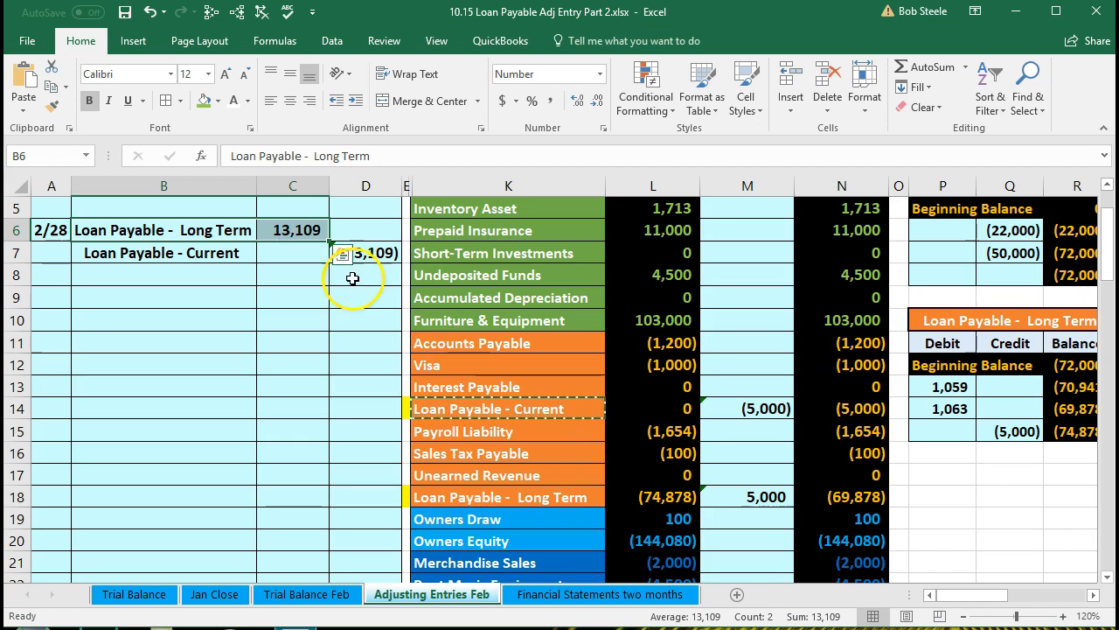
{"action": "left_click", "coordinate": [742, 495]}
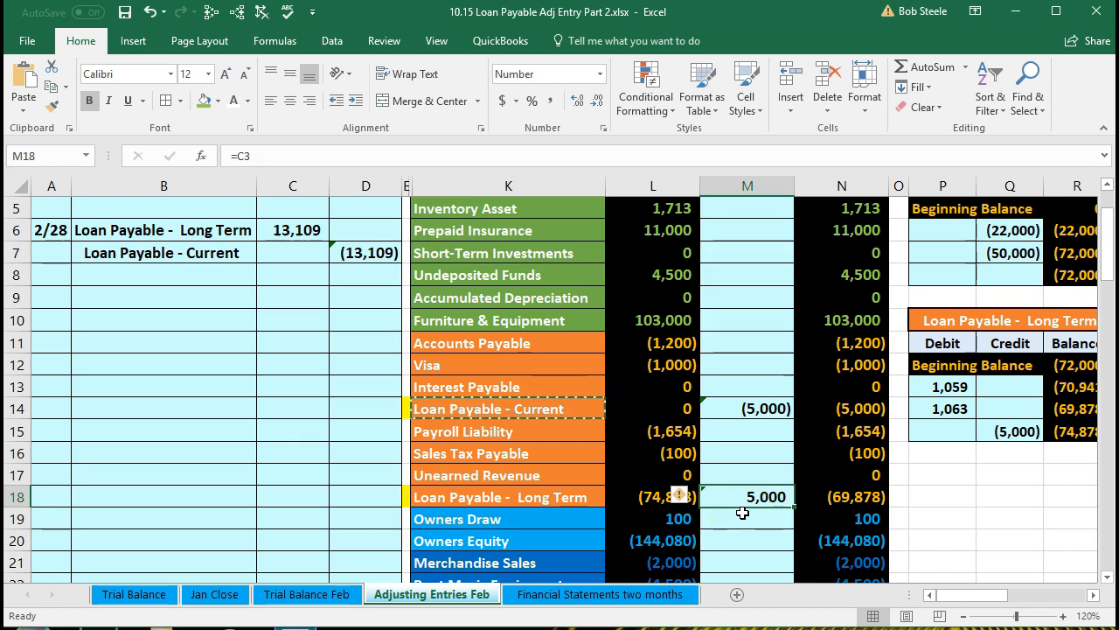
{"action": "double_click", "coordinate": [748, 495]}
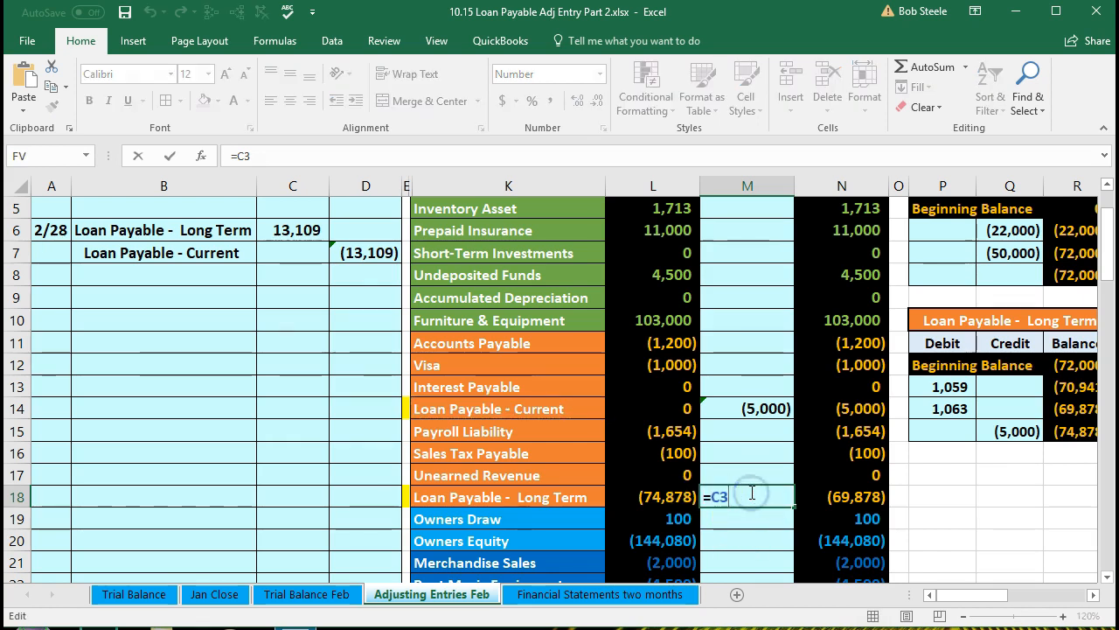
{"action": "scroll", "coordinate": [750, 495], "scroll_direction": "up", "scroll_amount": 1}
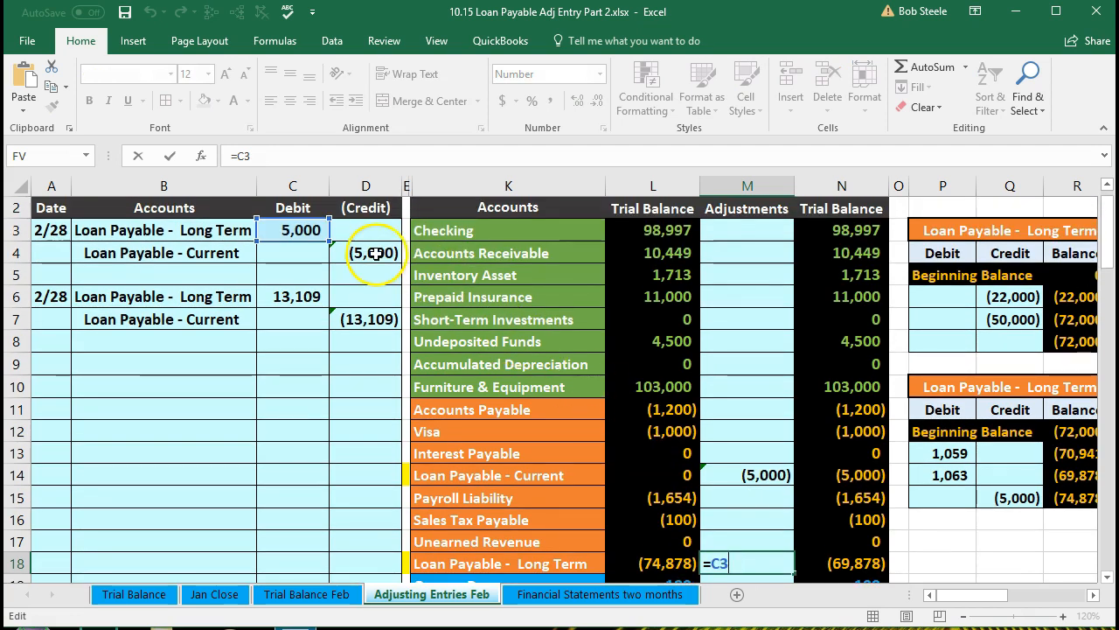
{"action": "scroll", "coordinate": [569, 373], "scroll_direction": "down", "scroll_amount": 1}
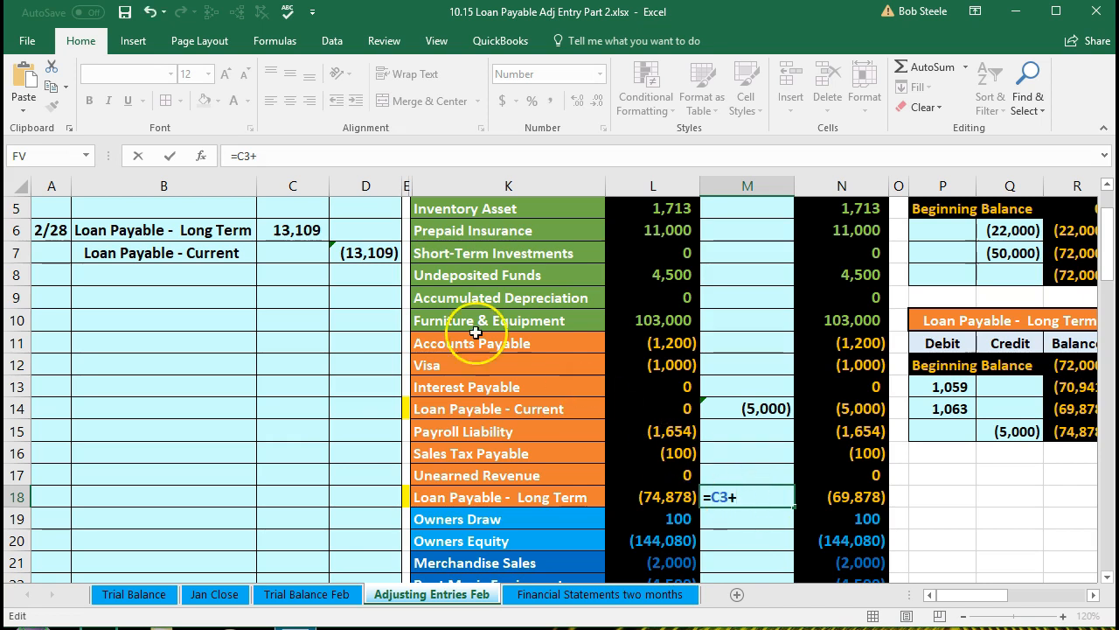
{"action": "left_click", "coordinate": [301, 226]}
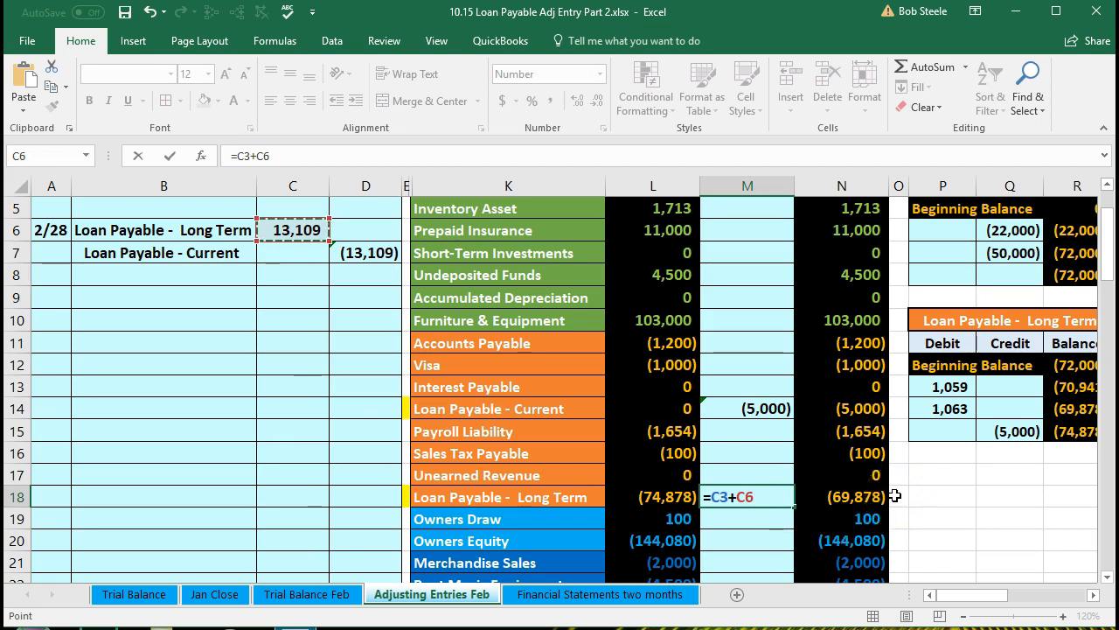
{"action": "key", "text": "Return"}
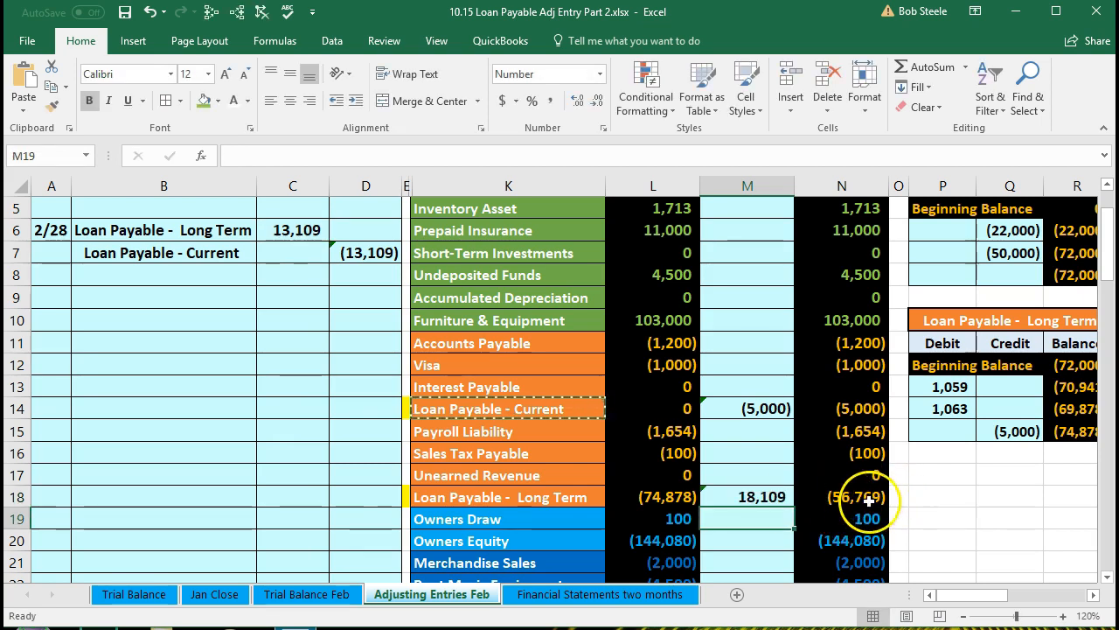
{"action": "left_click", "coordinate": [874, 497]}
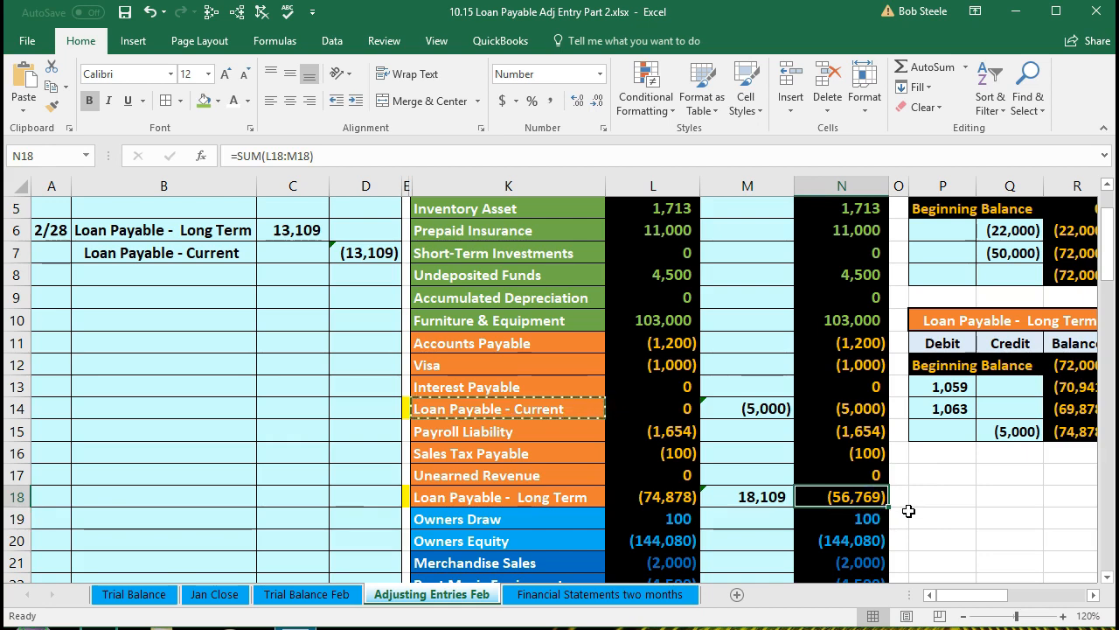
{"action": "scroll", "coordinate": [909, 511], "scroll_direction": "down", "scroll_amount": 6}
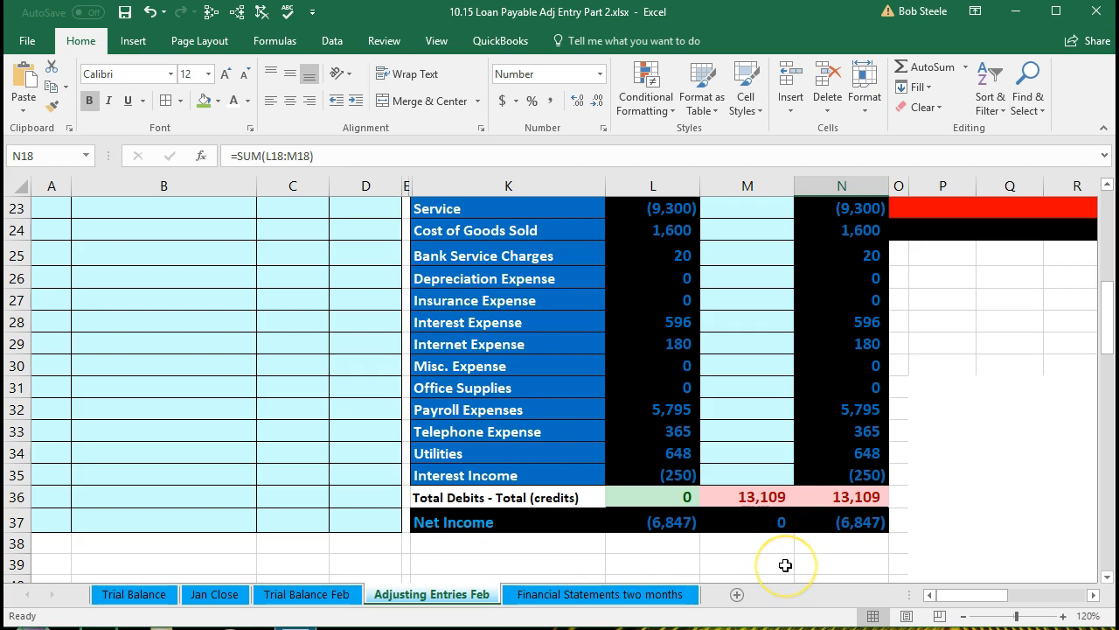
{"action": "scroll", "coordinate": [785, 565], "scroll_direction": "up", "scroll_amount": 6}
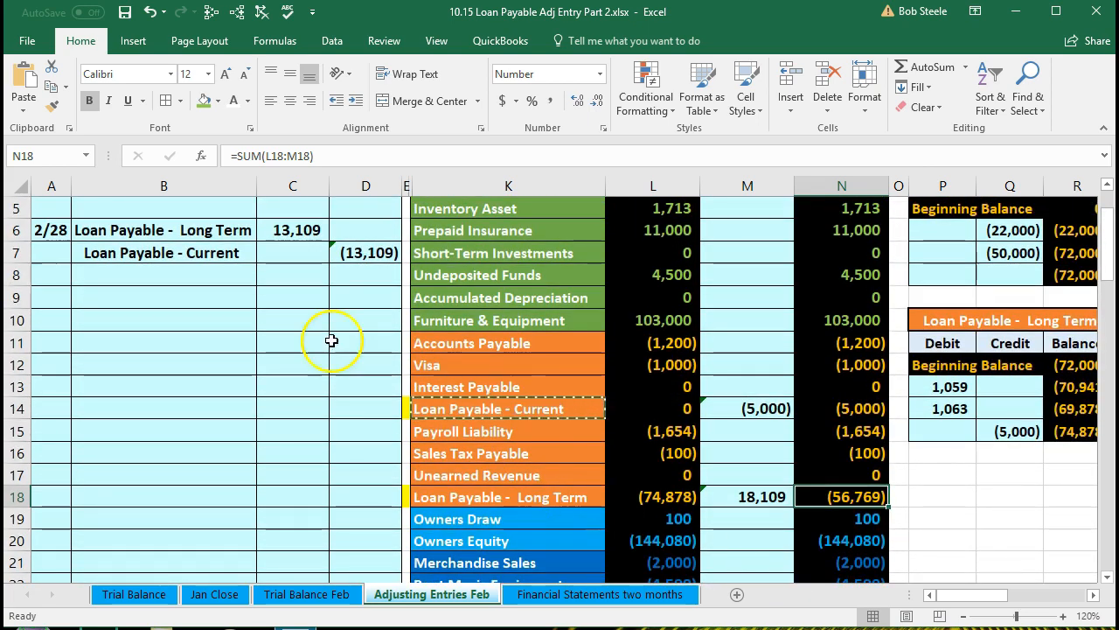
Extend the Loan Payable - Current adjustment formula to add the credit in D7
{"action": "left_click_drag", "start_coordinate": [187, 253], "coordinate": [372, 243]}
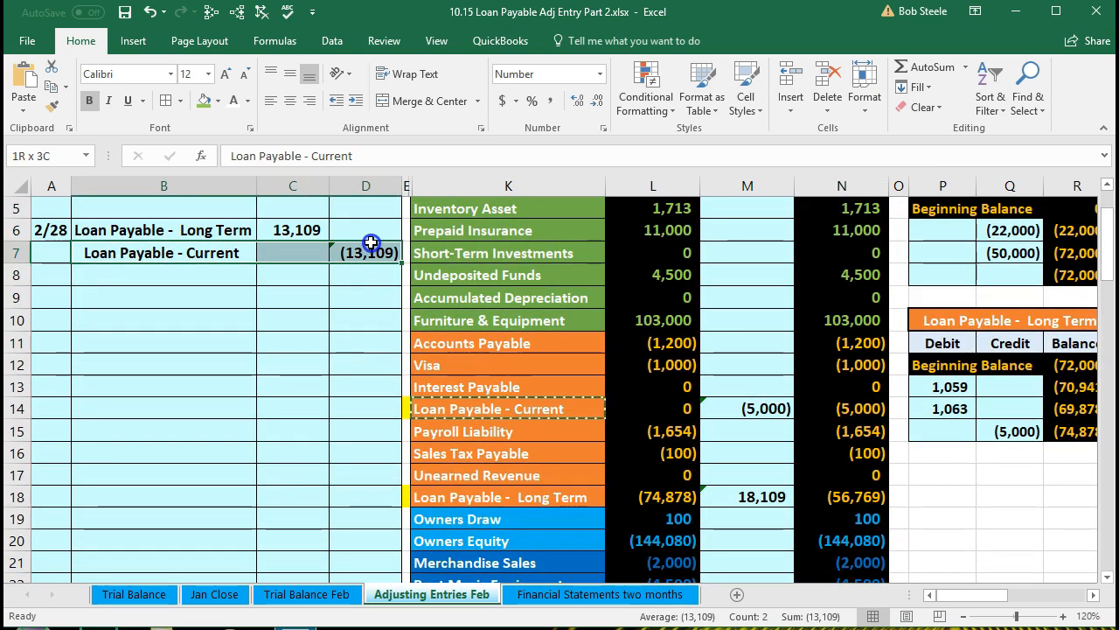
{"action": "left_click", "coordinate": [727, 402]}
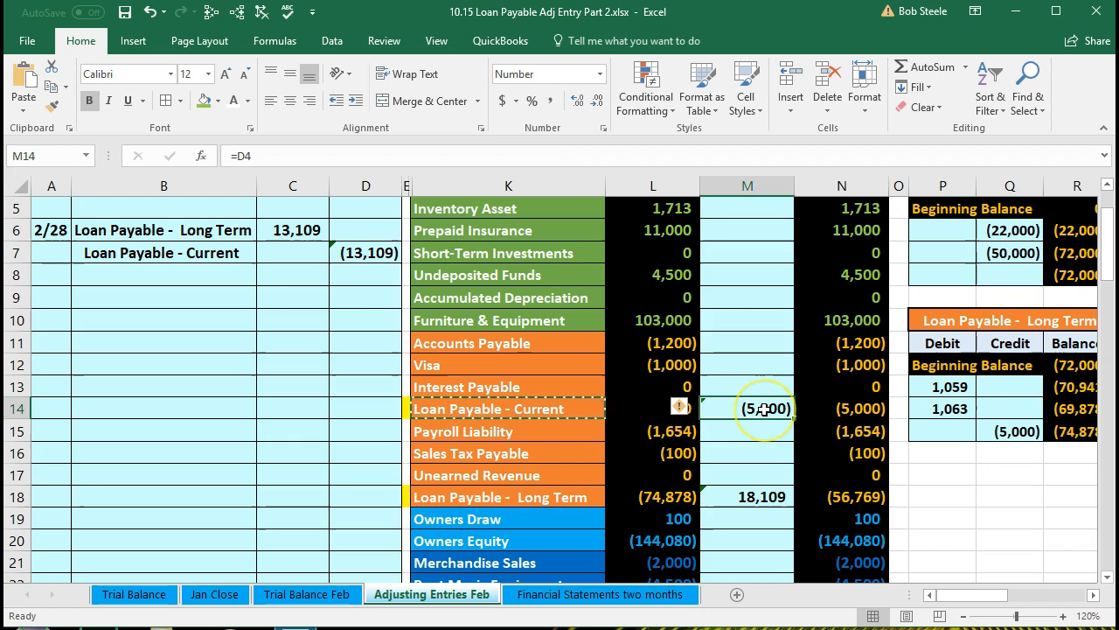
{"action": "double_click", "coordinate": [763, 409]}
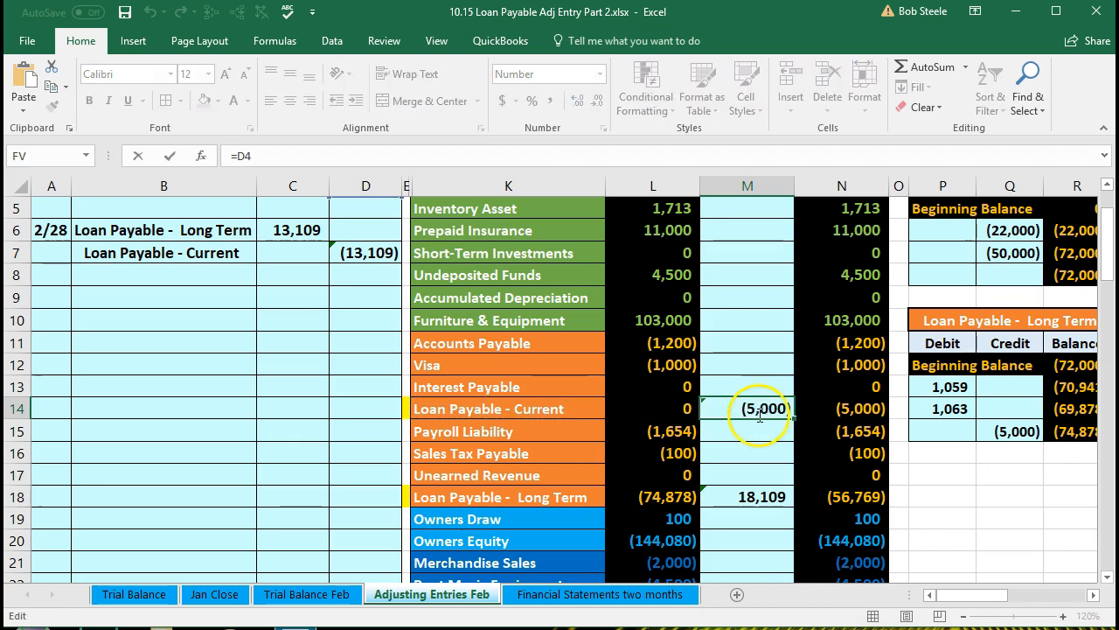
{"action": "scroll", "coordinate": [574, 335], "scroll_direction": "up", "scroll_amount": 1}
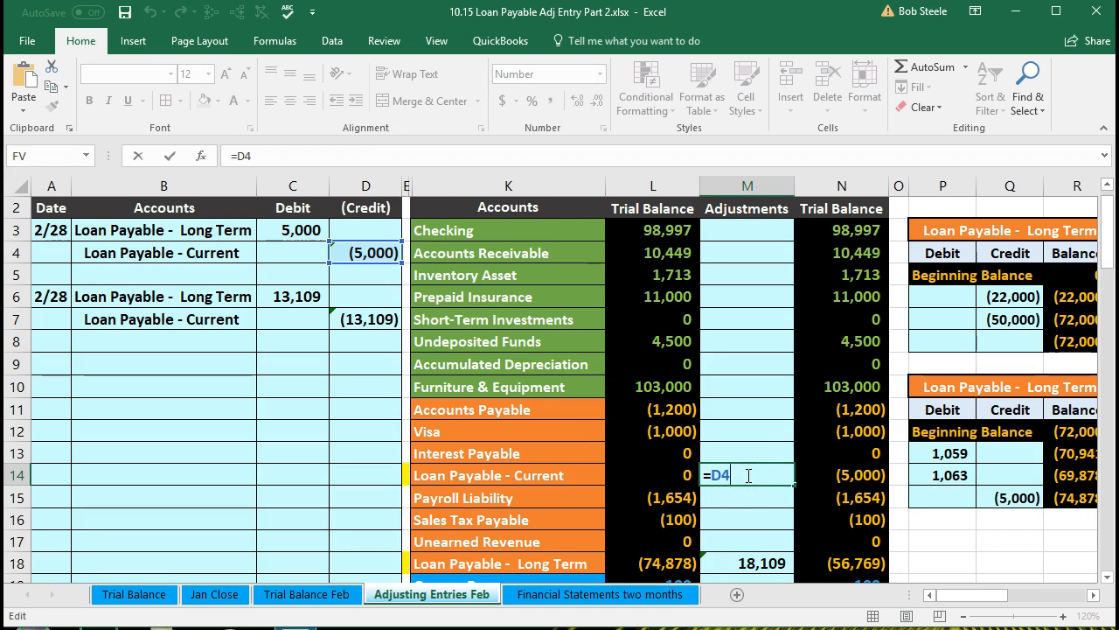
{"action": "type", "text": "+"}
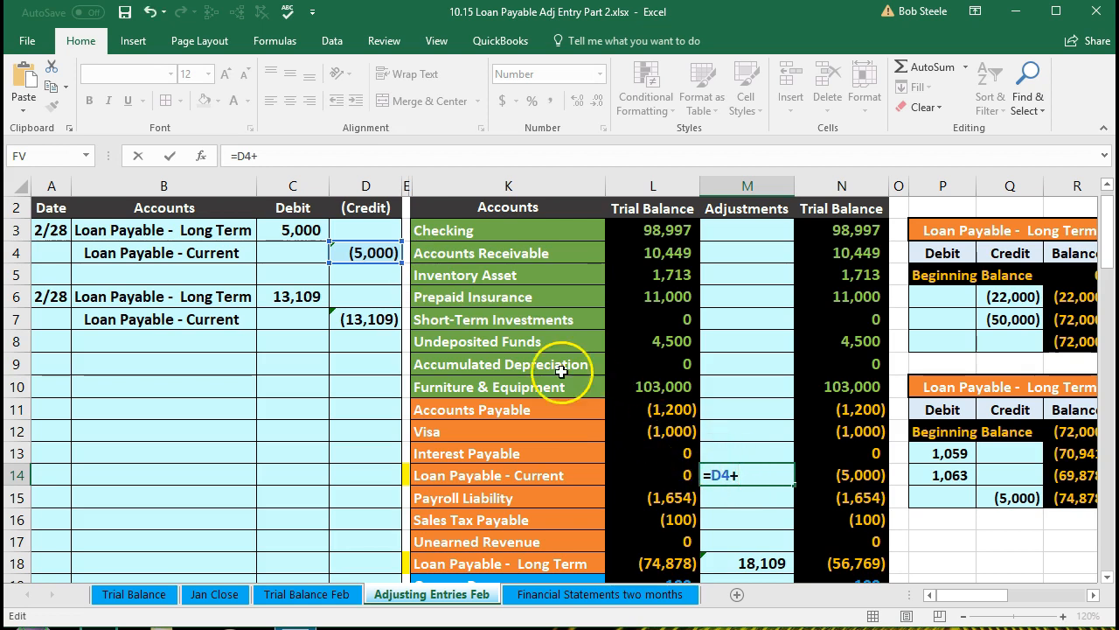
{"action": "left_click", "coordinate": [382, 317]}
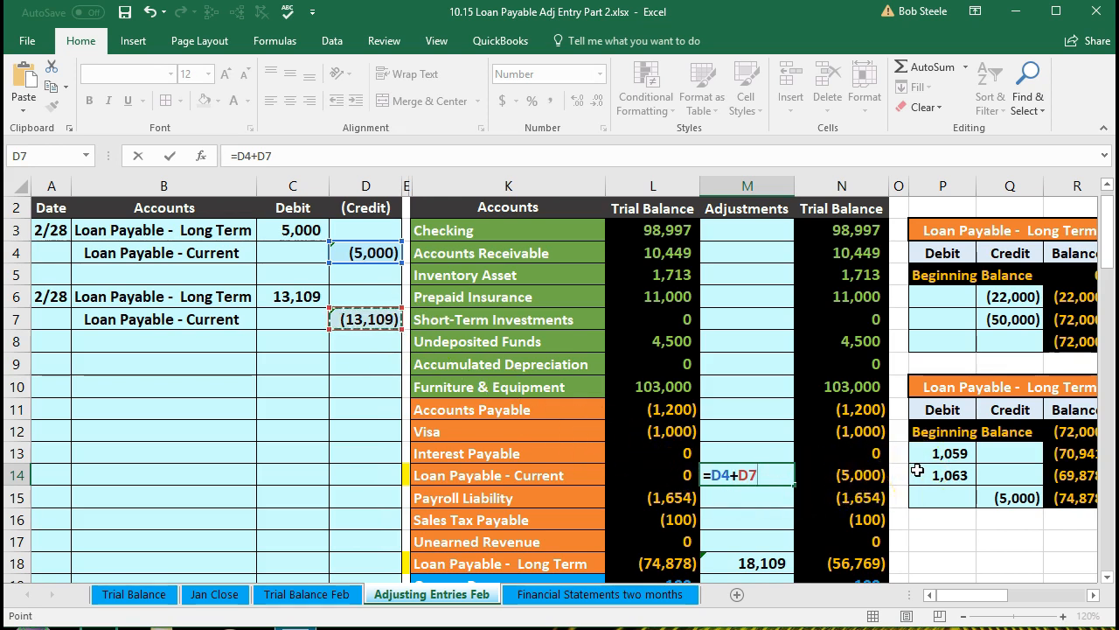
{"action": "key", "text": "Return"}
Review the adjusted trial balance totals and the Loan Payable - Current balance
{"action": "left_click", "coordinate": [877, 472]}
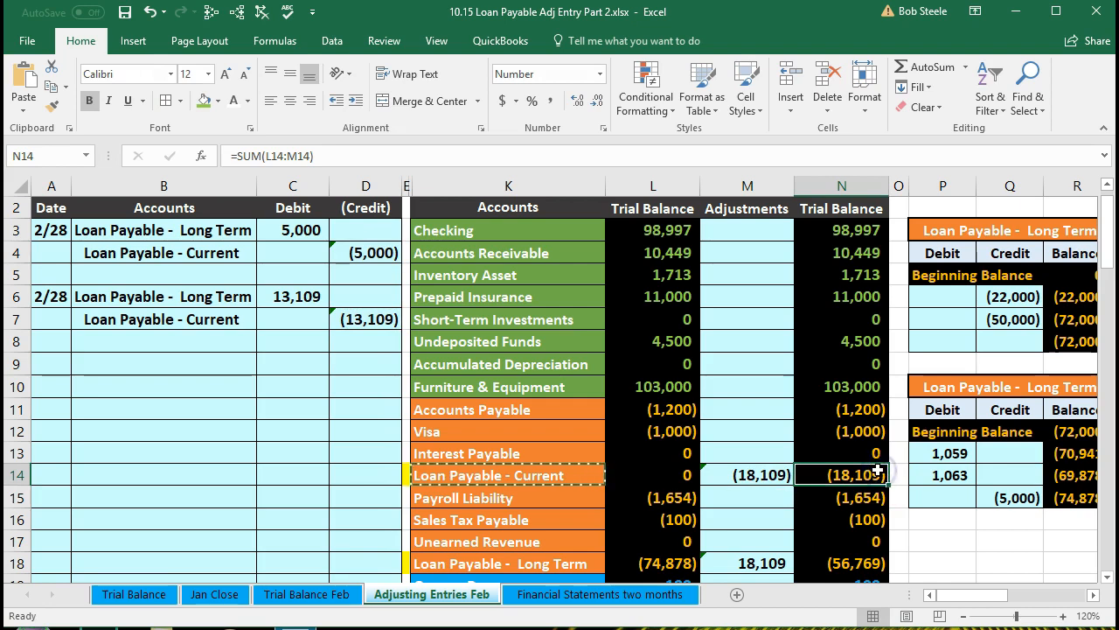
{"action": "scroll", "coordinate": [811, 422], "scroll_direction": "down", "scroll_amount": 7}
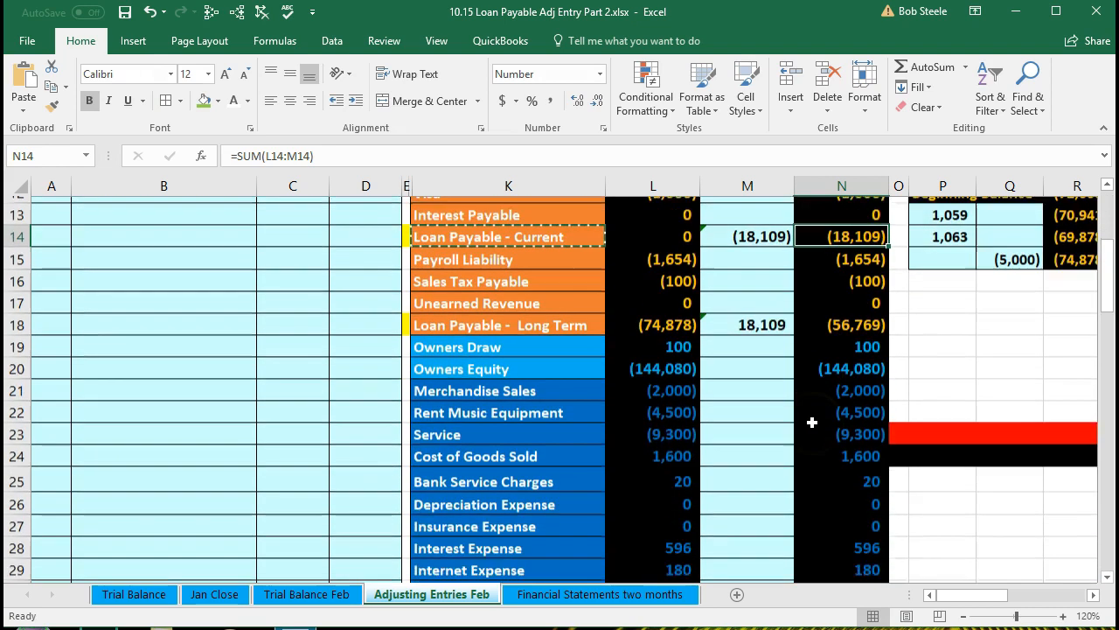
{"action": "left_click", "coordinate": [828, 496]}
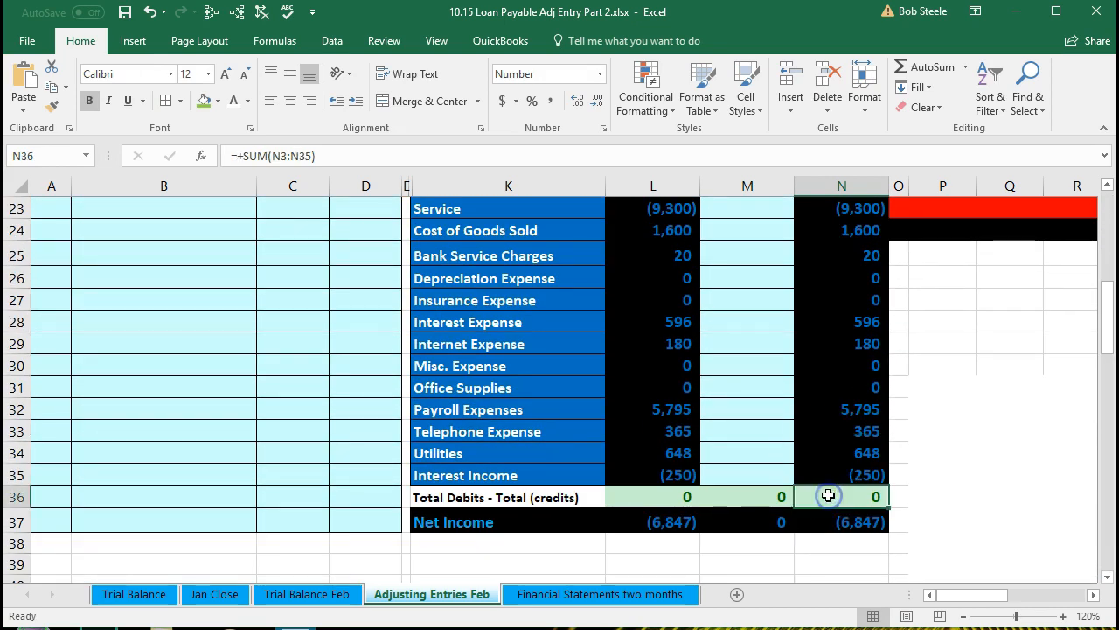
{"action": "scroll", "coordinate": [825, 504], "scroll_direction": "up", "scroll_amount": 1}
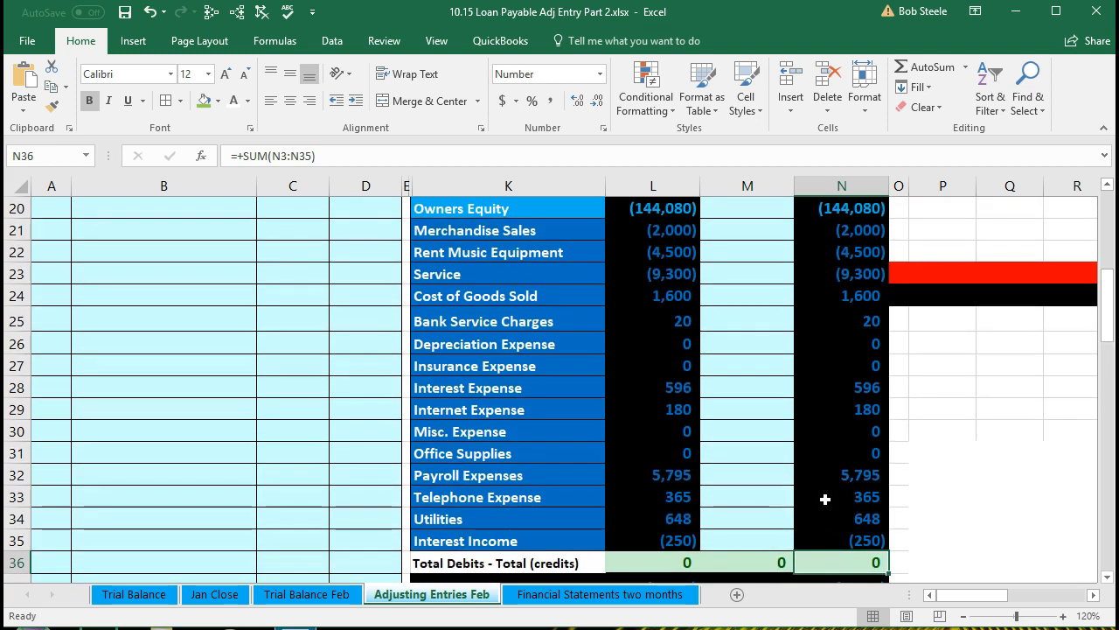
{"action": "scroll", "coordinate": [826, 497], "scroll_direction": "up", "scroll_amount": 4}
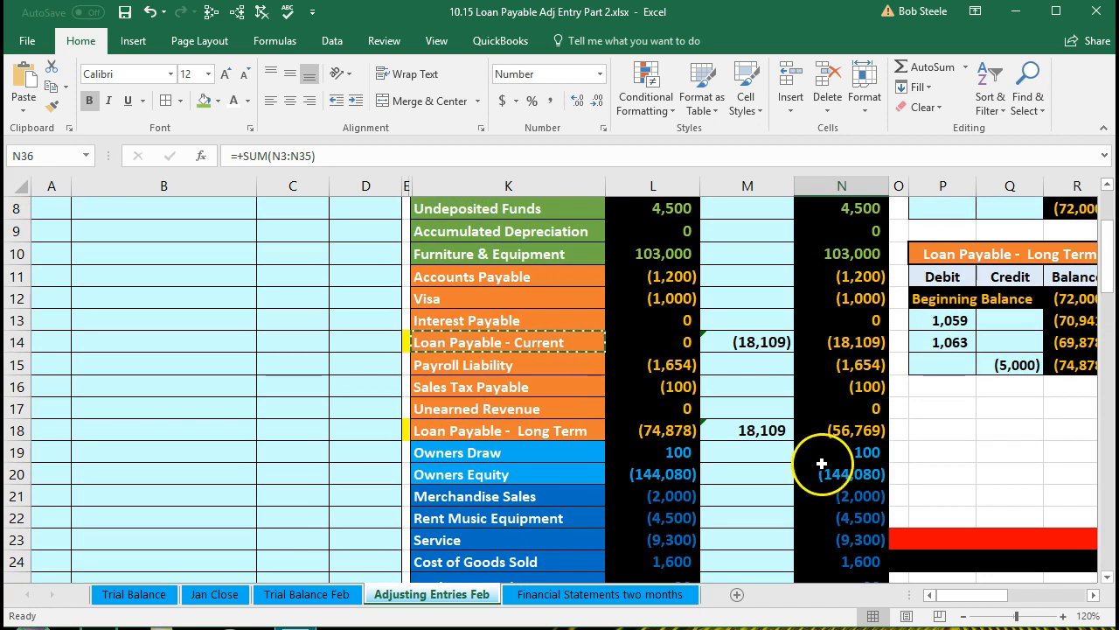
{"action": "left_click", "coordinate": [869, 344]}
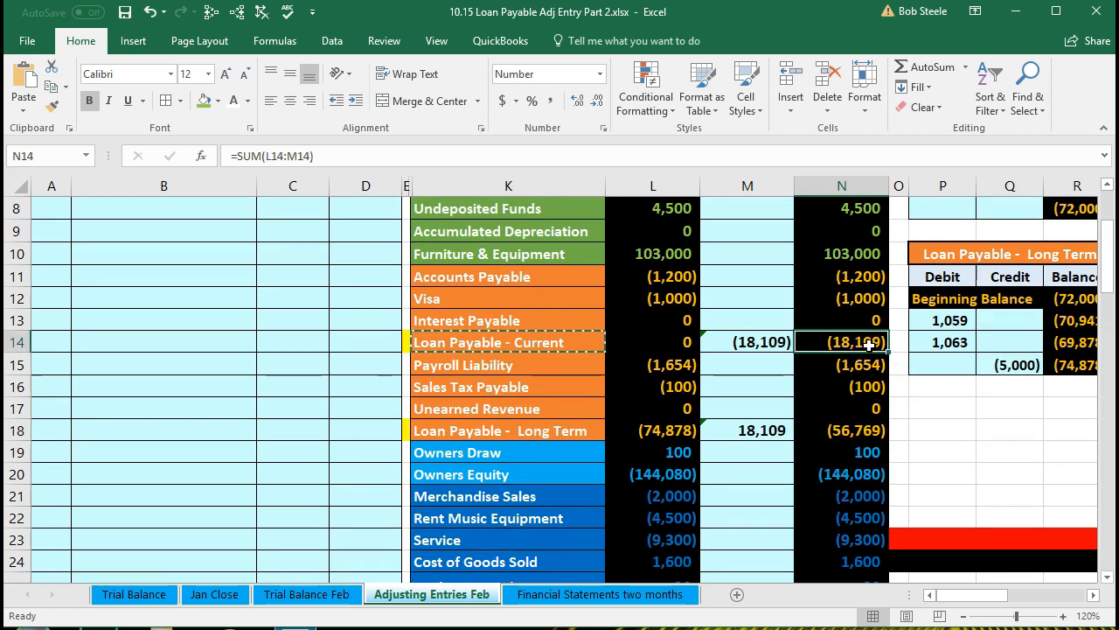
{"action": "key", "text": "Right"}
{"action": "key", "text": "Right"}
{"action": "key", "text": "Right"}
{"action": "key", "text": "Right"}
{"action": "key", "text": "Right"}
{"action": "key", "text": "Right"}
{"action": "key", "text": "Right"}
{"action": "key", "text": "Right"}
{"action": "key", "text": "Right"}
{"action": "key", "text": "Right"}
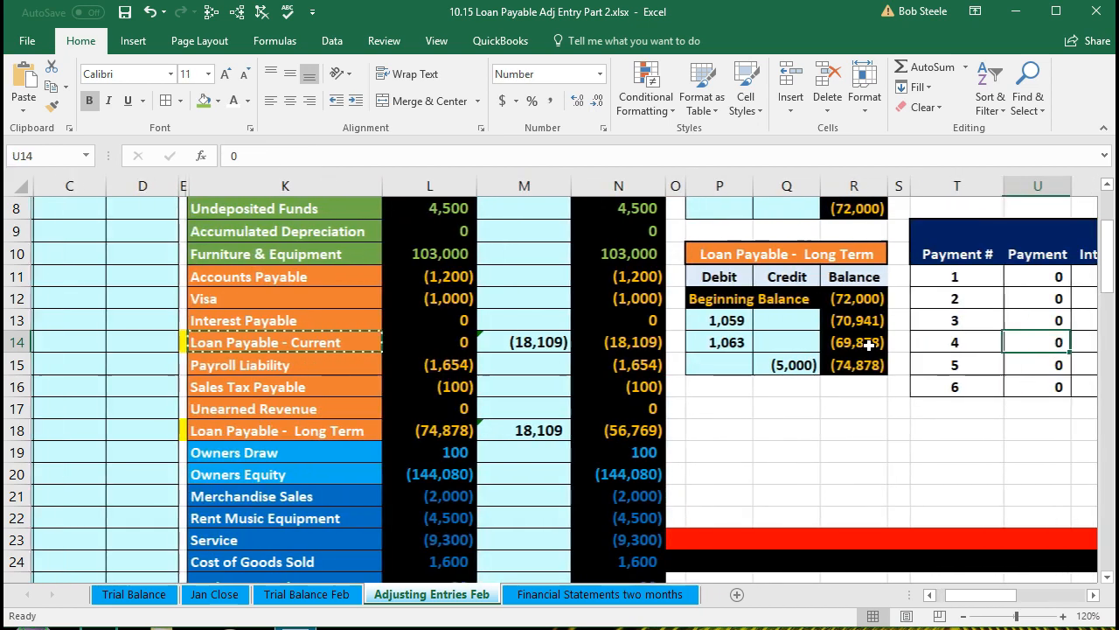
Examine the amortization schedule's principal reductions for the next twelve payments and the current portion total
{"action": "scroll", "coordinate": [869, 344], "scroll_direction": "right", "scroll_amount": 1}
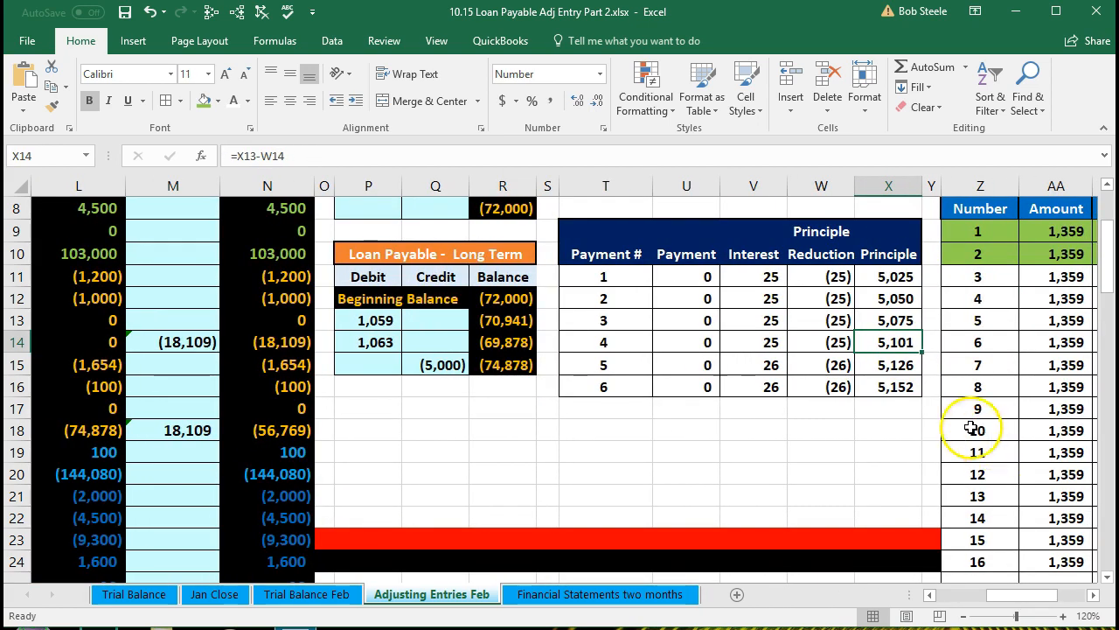
{"action": "scroll", "coordinate": [974, 425], "scroll_direction": "up", "scroll_amount": 2}
{"action": "left_click", "coordinate": [695, 230]}
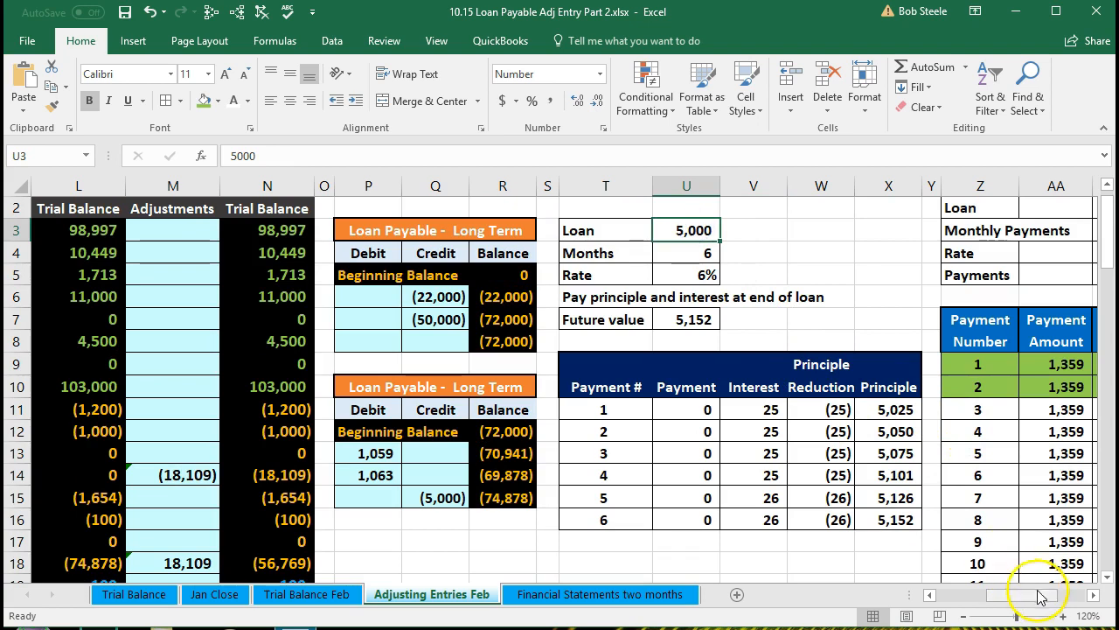
{"action": "left_click_drag", "start_coordinate": [1093, 595], "coordinate": [1093, 596]}
{"action": "scroll", "coordinate": [874, 420], "scroll_direction": "down", "scroll_amount": 1}
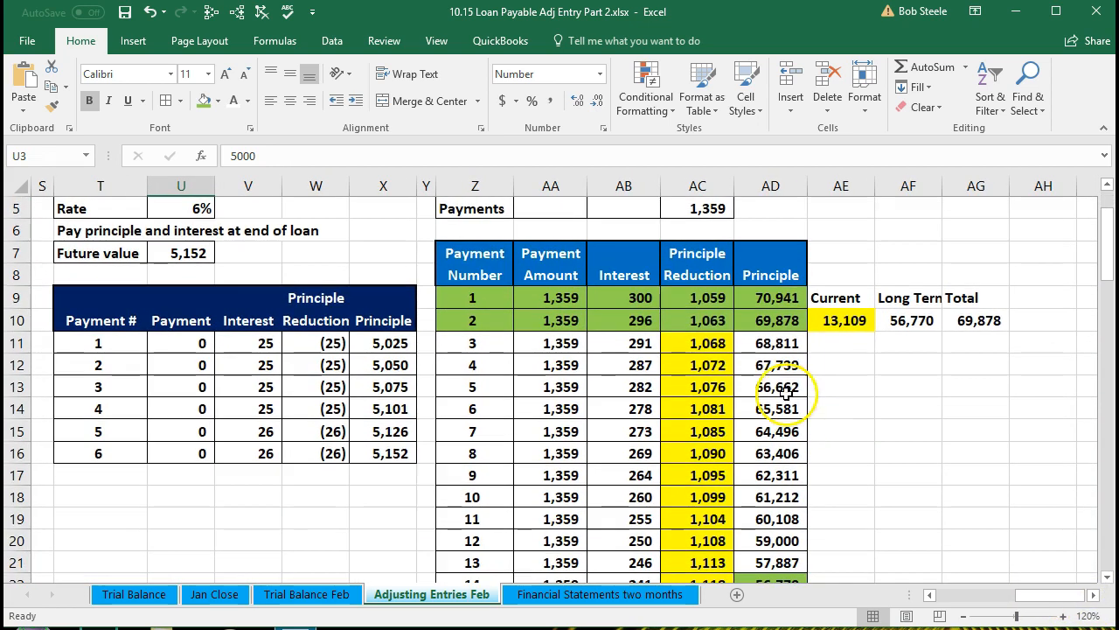
{"action": "left_click_drag", "start_coordinate": [707, 346], "coordinate": [710, 488]}
{"action": "scroll", "coordinate": [754, 477], "scroll_direction": "up", "scroll_amount": 2}
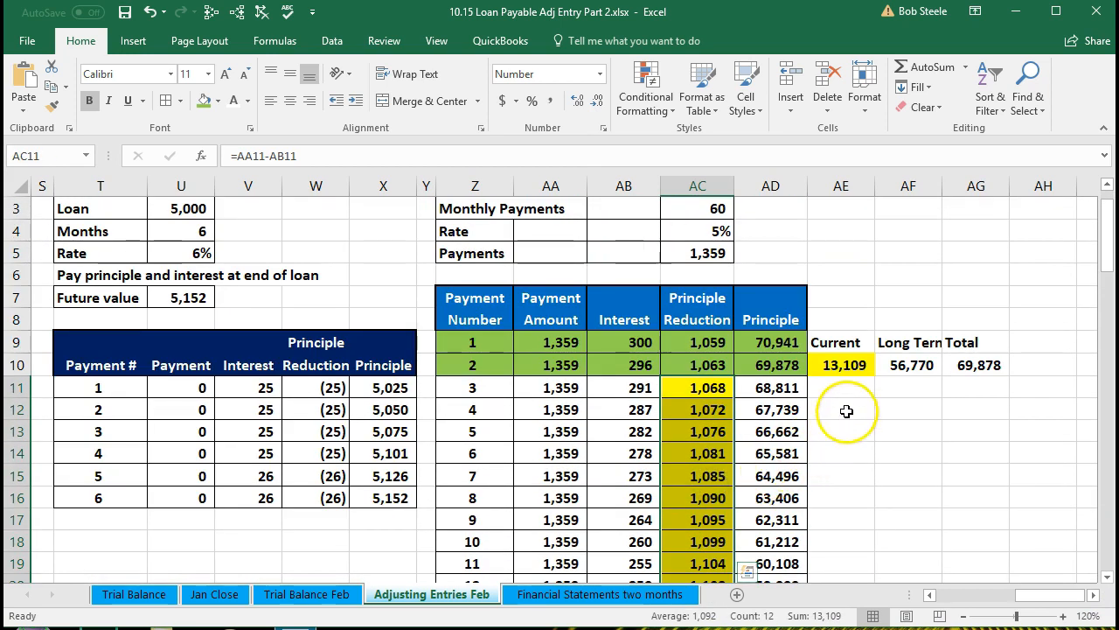
{"action": "left_click", "coordinate": [843, 365]}
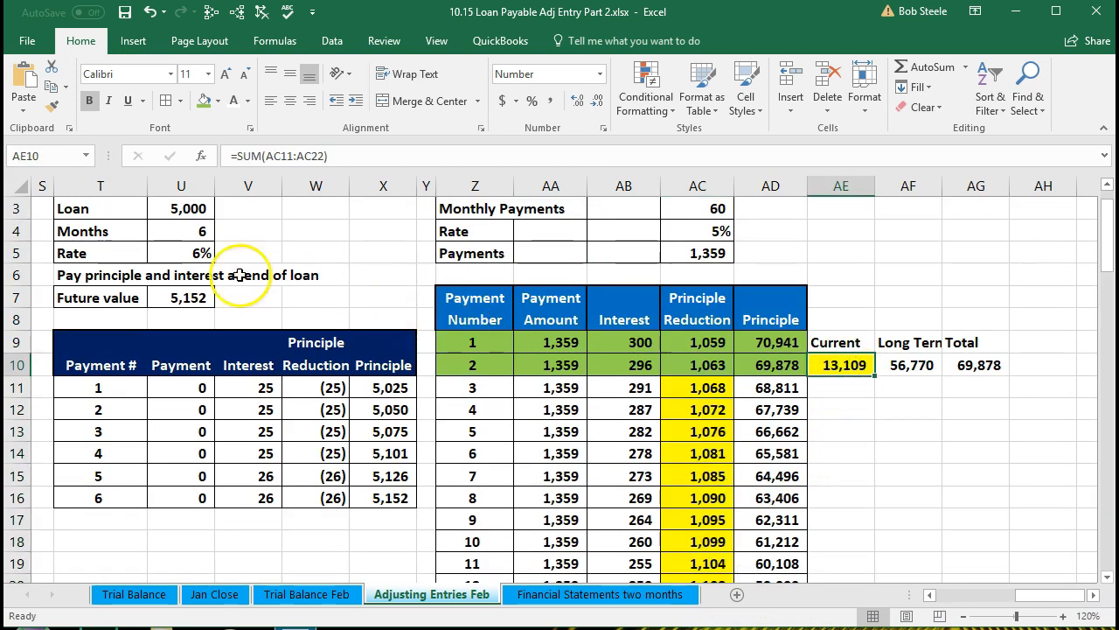
{"action": "left_click", "coordinate": [181, 209], "text": "ctrl"}
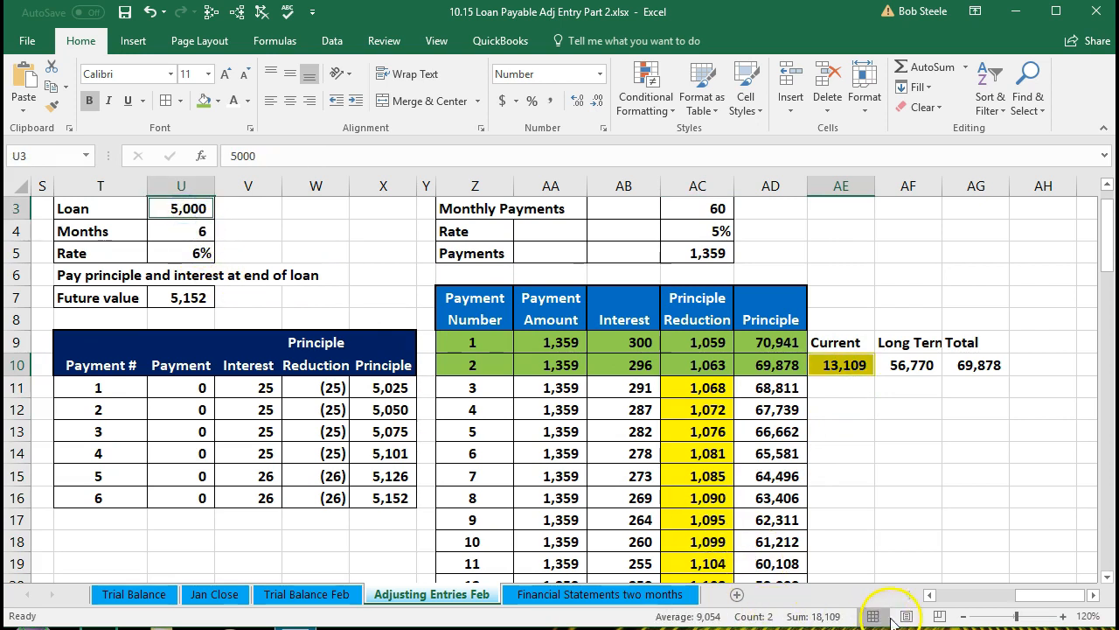
Compare the adjusted loan payable balances with the schedule's current, long-term and total principal figures
{"action": "left_click_drag", "start_coordinate": [1024, 598], "coordinate": [940, 601]}
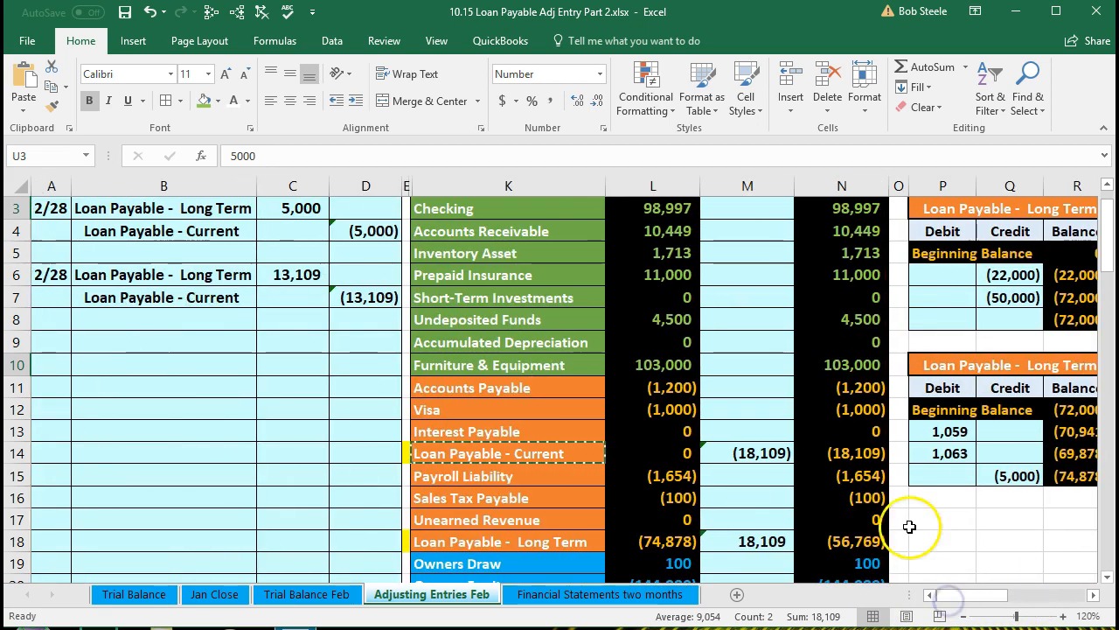
{"action": "left_click", "coordinate": [855, 453]}
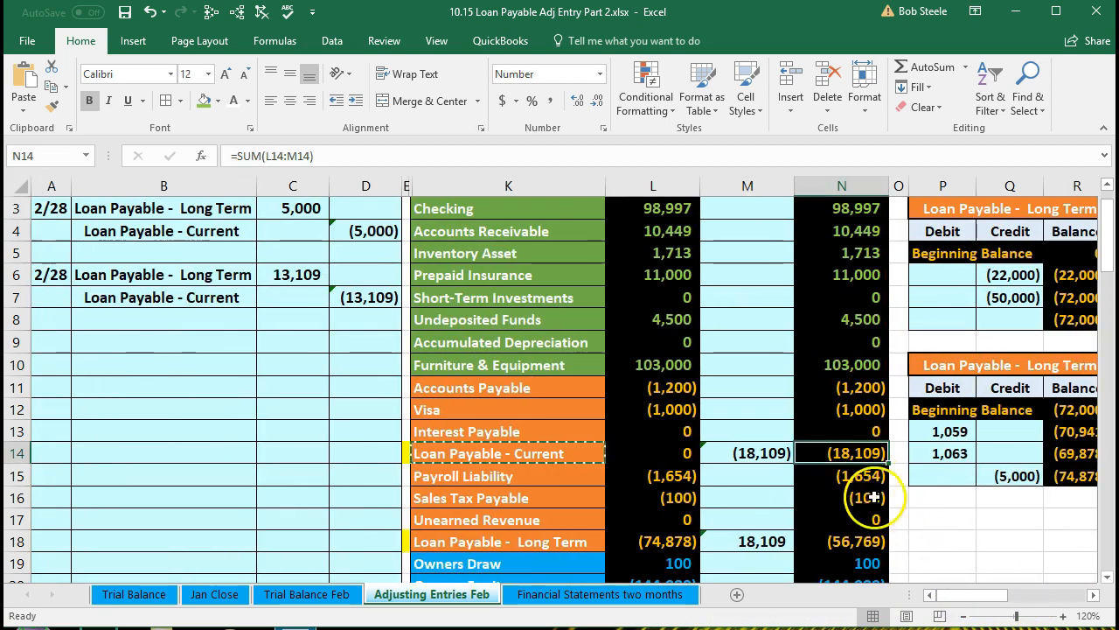
{"action": "left_click", "coordinate": [850, 542]}
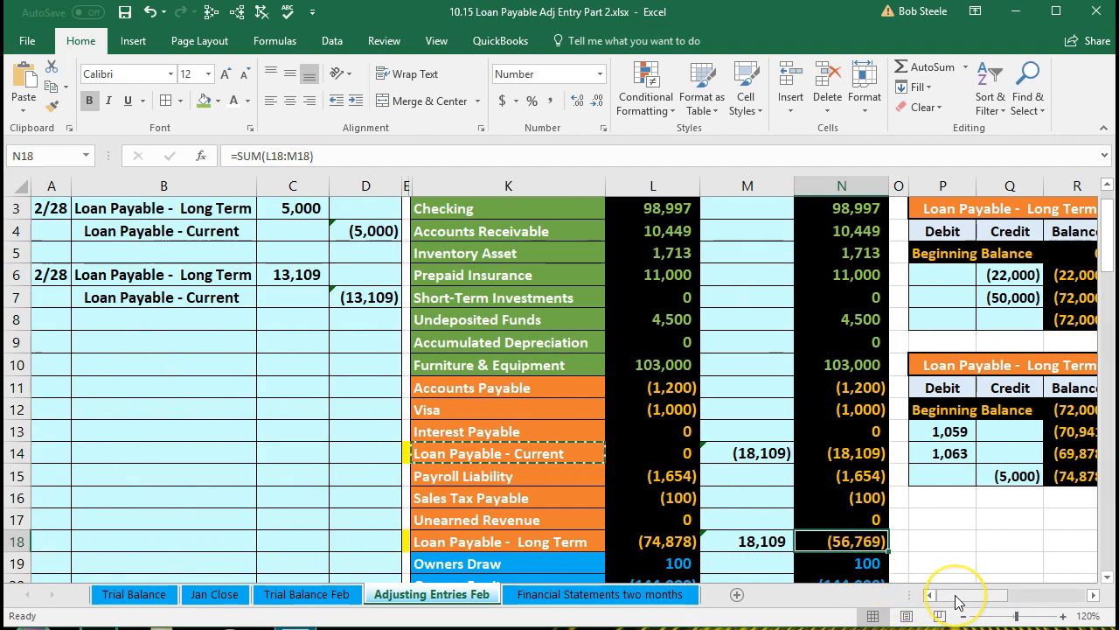
{"action": "left_click_drag", "start_coordinate": [959, 600], "coordinate": [1038, 595]}
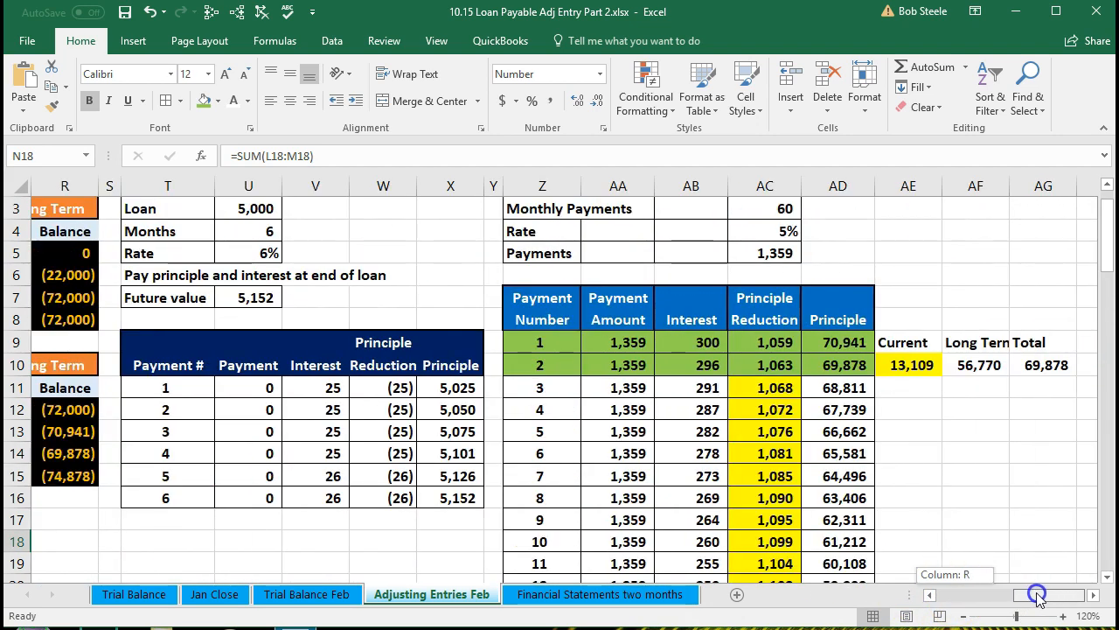
{"action": "left_click", "coordinate": [962, 429]}
{"action": "left_click", "coordinate": [863, 365]}
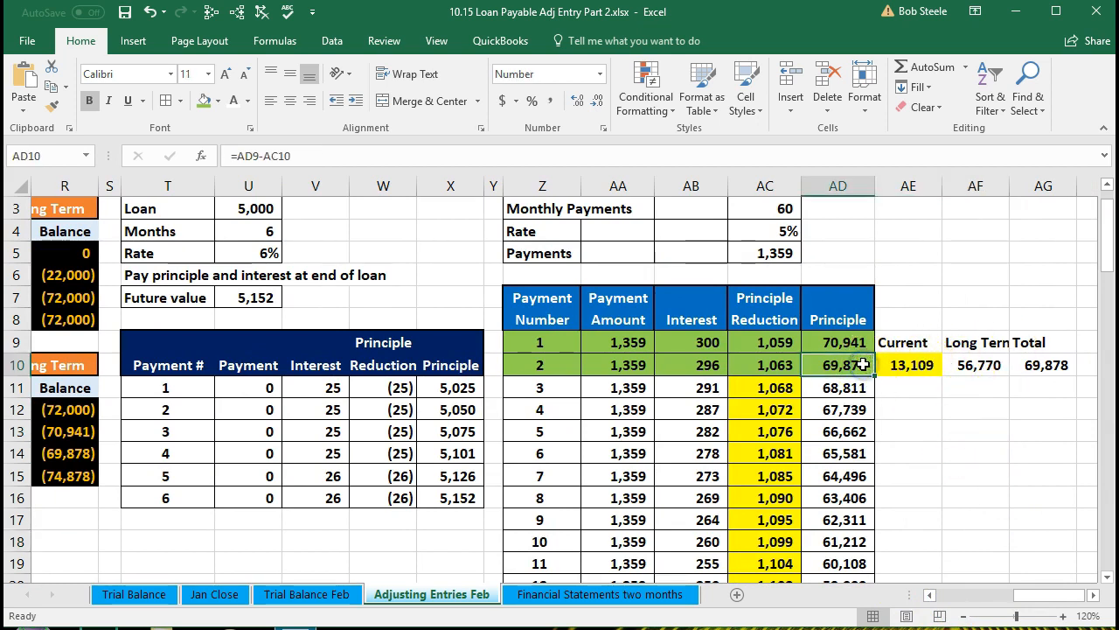
{"action": "left_click", "coordinate": [910, 365]}
{"action": "left_click", "coordinate": [975, 365]}
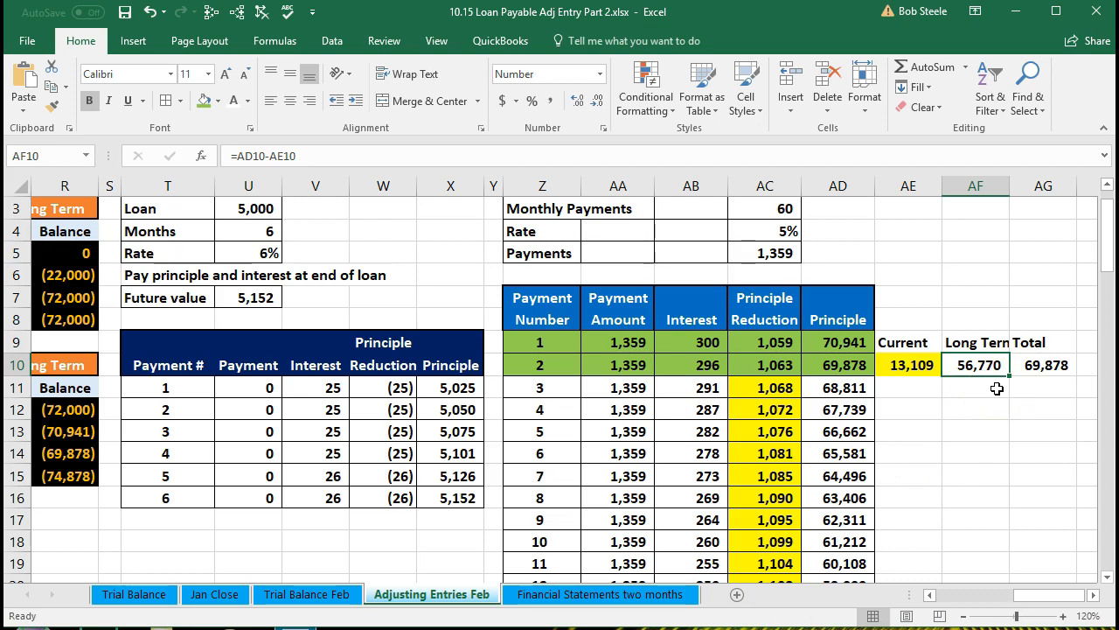
{"action": "scroll", "coordinate": [997, 389], "scroll_direction": "down", "scroll_amount": 2}
{"action": "left_click", "coordinate": [862, 495]}
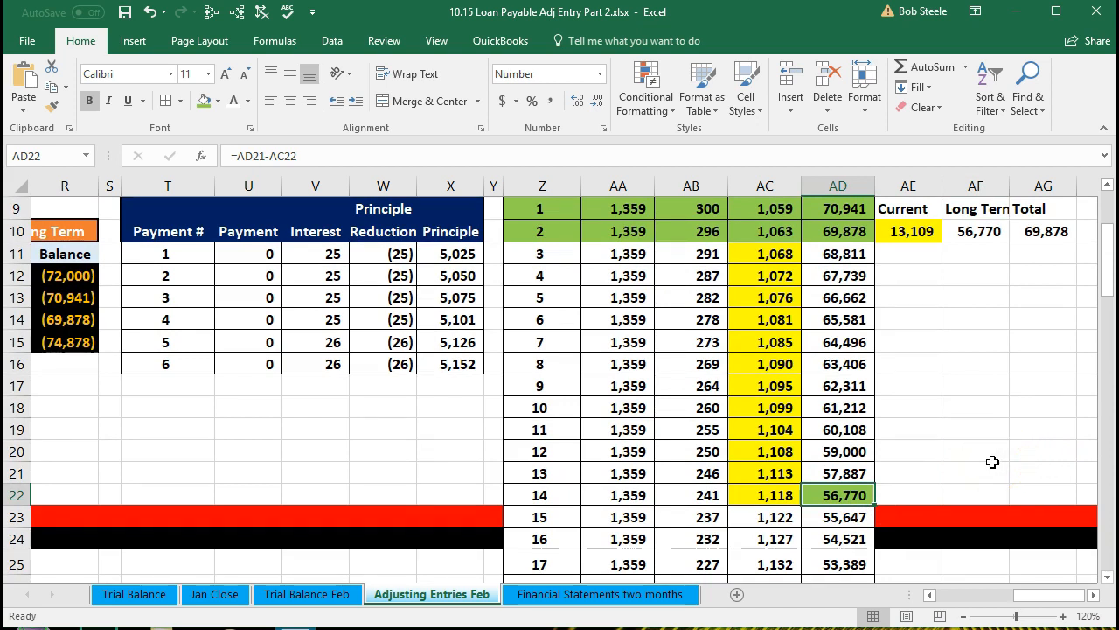
{"action": "scroll", "coordinate": [993, 461], "scroll_direction": "up", "scroll_amount": 1}
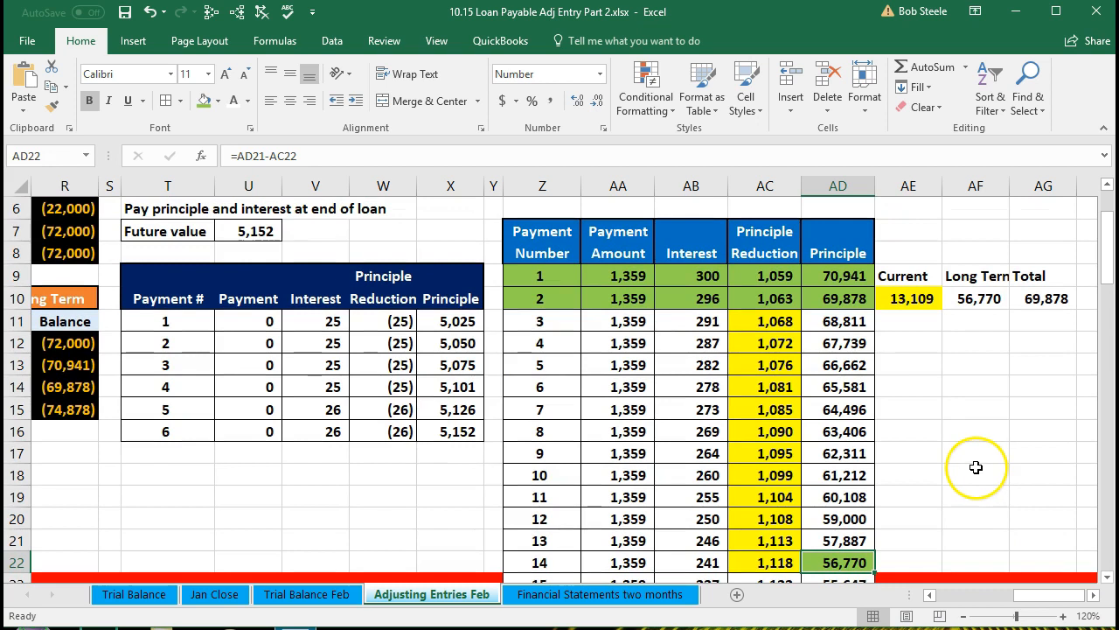
{"action": "left_click", "coordinate": [862, 382]}
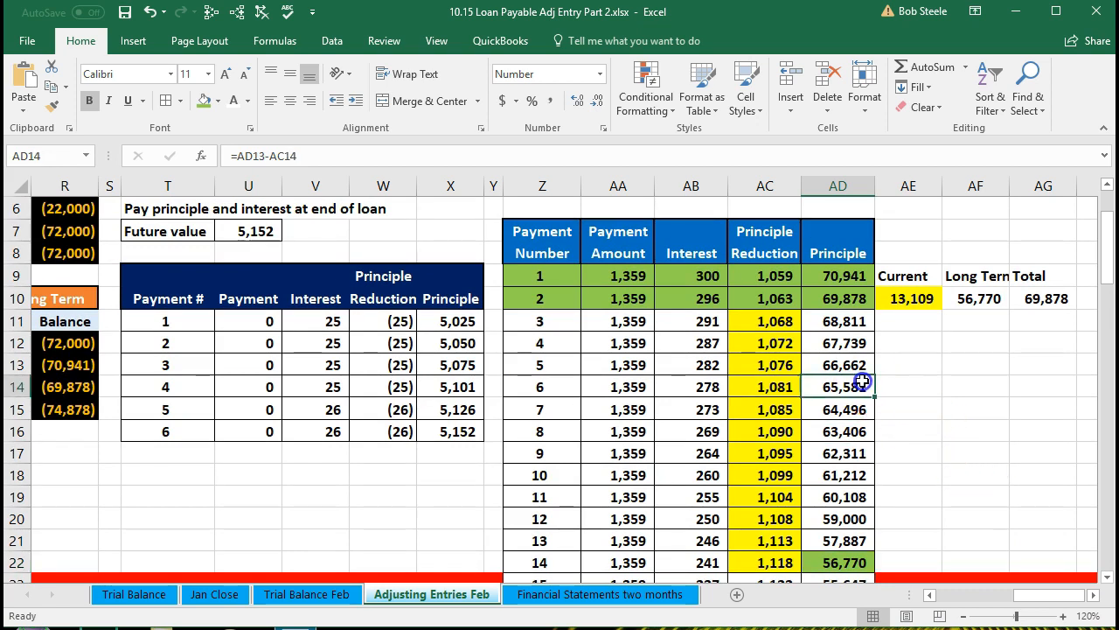